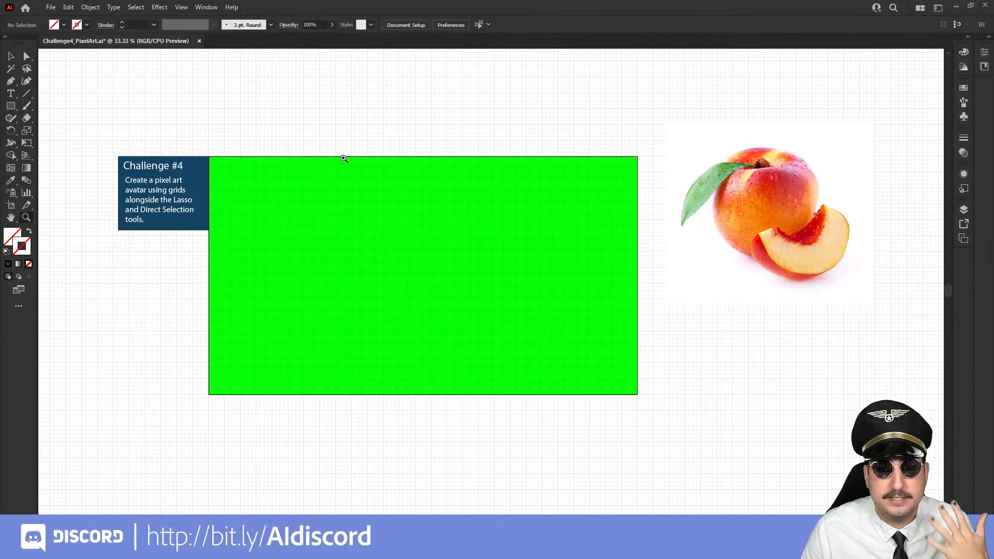
Hide the document grid and show it again
{"action": "left_click", "coordinate": [366, 150]}
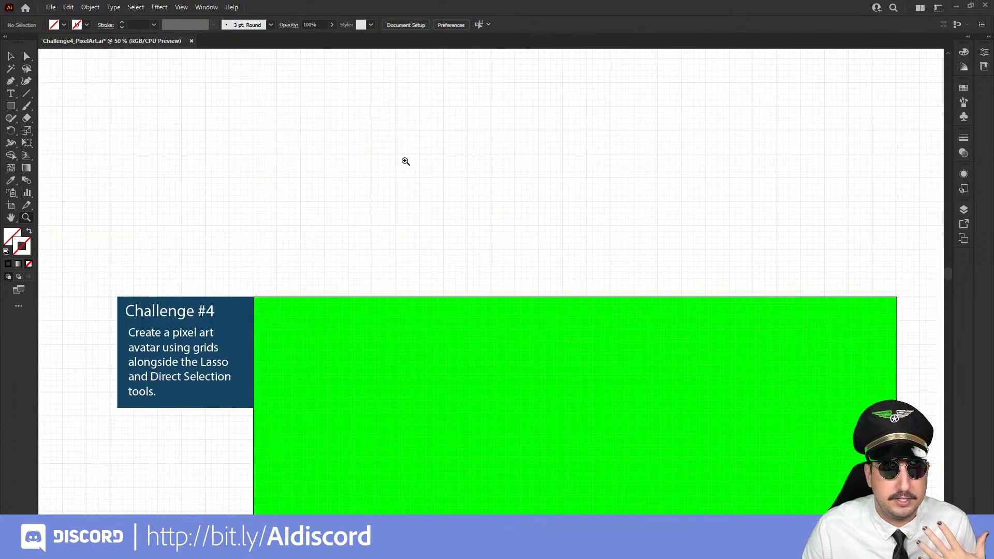
{"action": "left_click", "coordinate": [493, 227]}
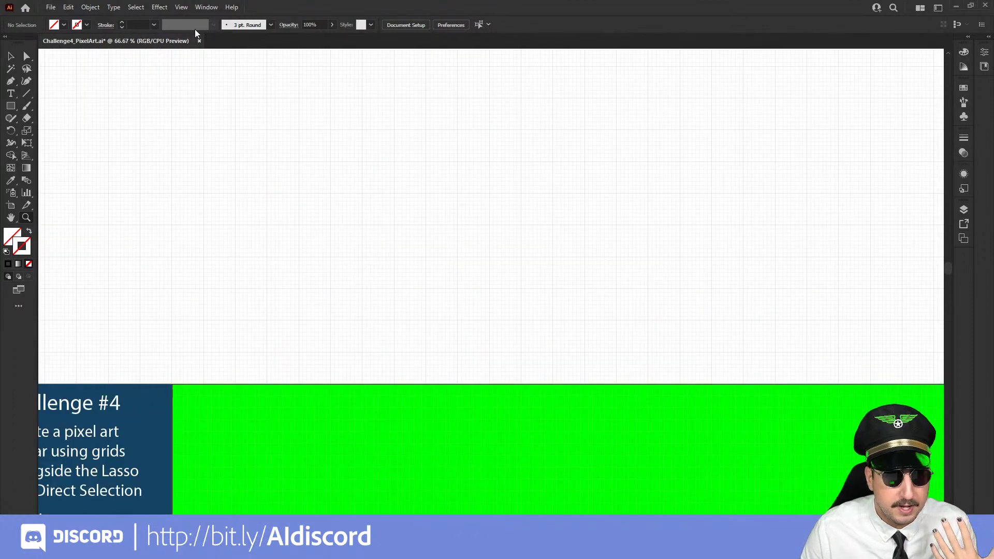
{"action": "left_click", "coordinate": [182, 8]}
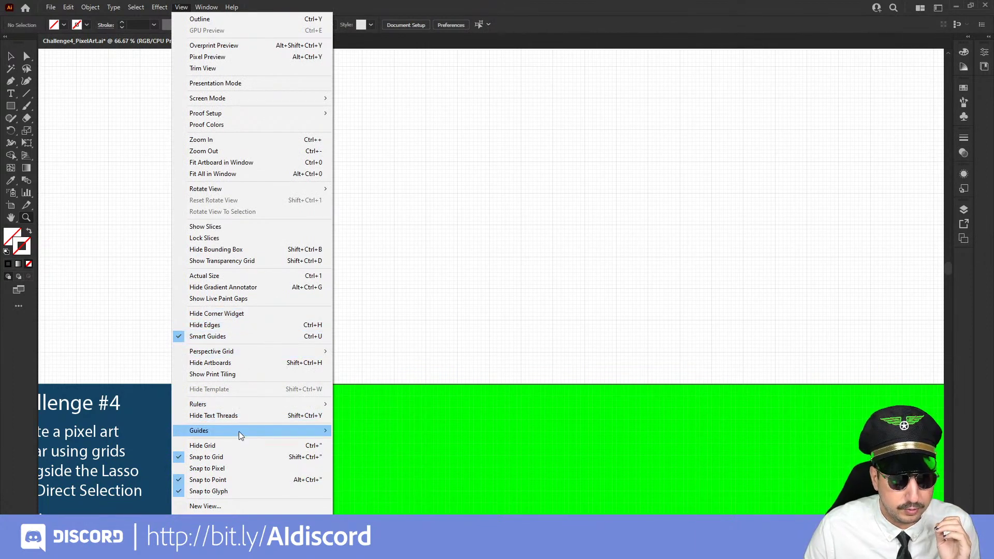
{"action": "left_click", "coordinate": [232, 445]}
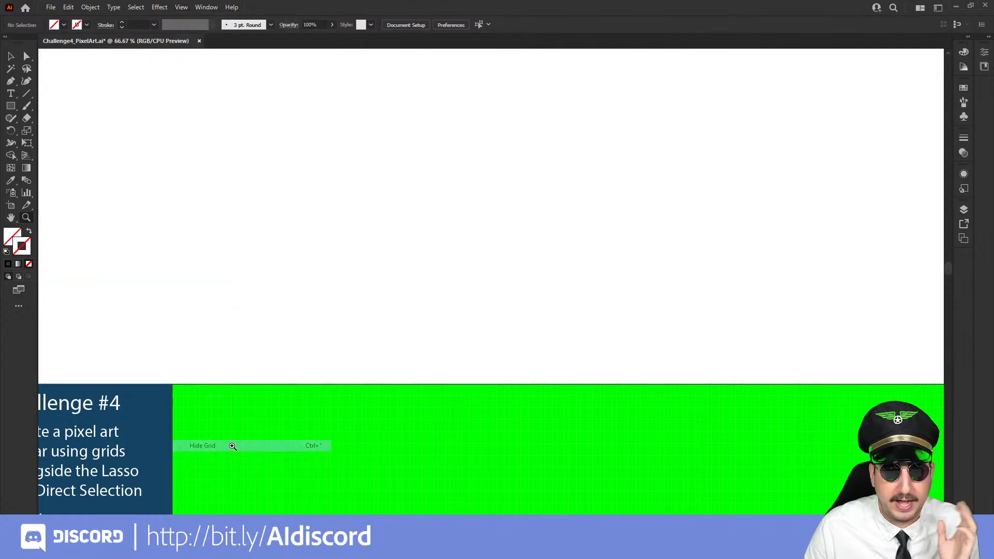
{"action": "left_click", "coordinate": [179, 10]}
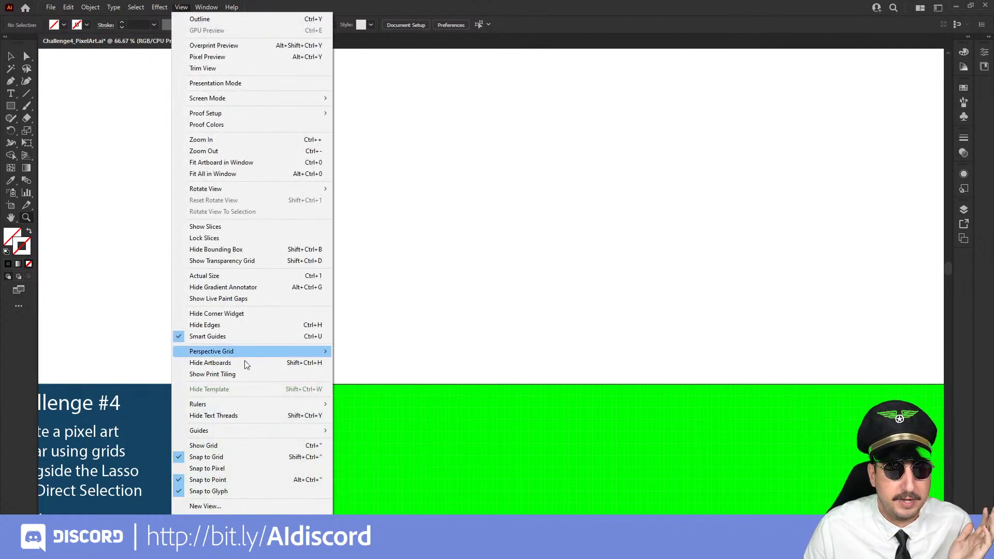
{"action": "left_click", "coordinate": [226, 445]}
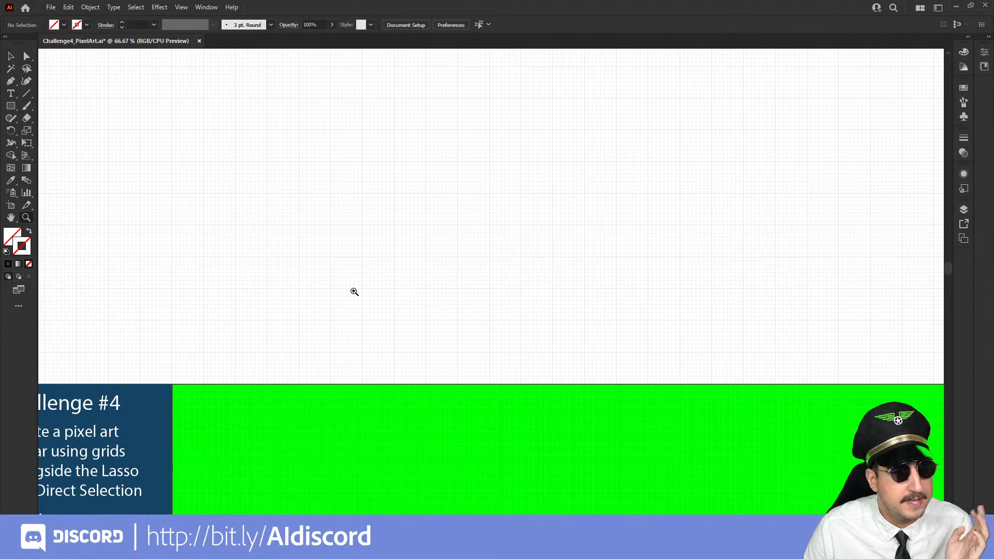
Turn off Snap to Grid and draw a rectangle about 527 by 405 px above the green artboard
{"action": "left_click", "coordinate": [182, 7]}
{"action": "left_click", "coordinate": [233, 458]}
{"action": "key", "text": "z"}
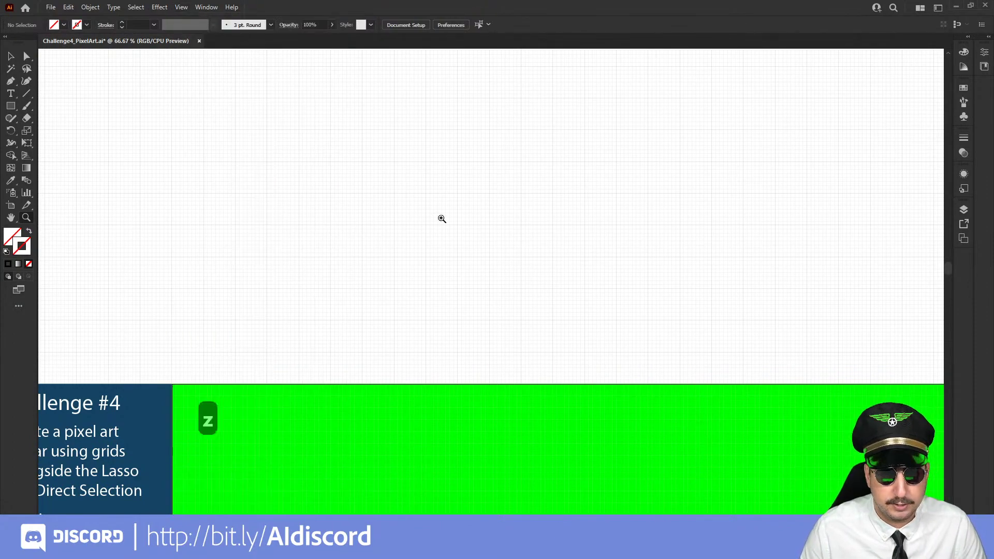
{"action": "left_click", "coordinate": [441, 219]}
{"action": "key", "text": "m"}
{"action": "left_click_drag", "start_coordinate": [252, 97], "coordinate": [560, 351]}
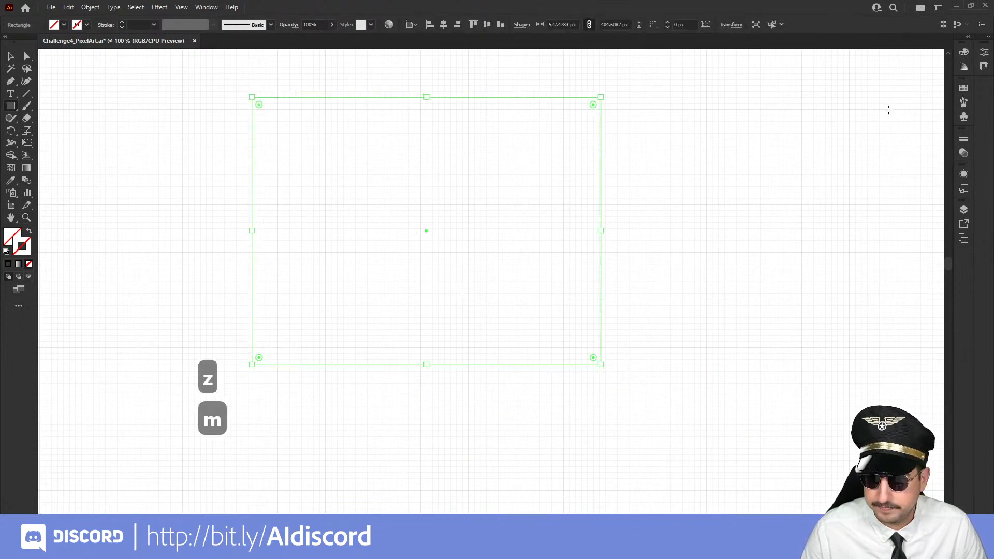
Fill the rectangle above the artboard with the cyan swatch and deselect it
{"action": "key", "text": "x"}
{"action": "left_click", "coordinate": [964, 89]}
{"action": "left_click", "coordinate": [886, 115]}
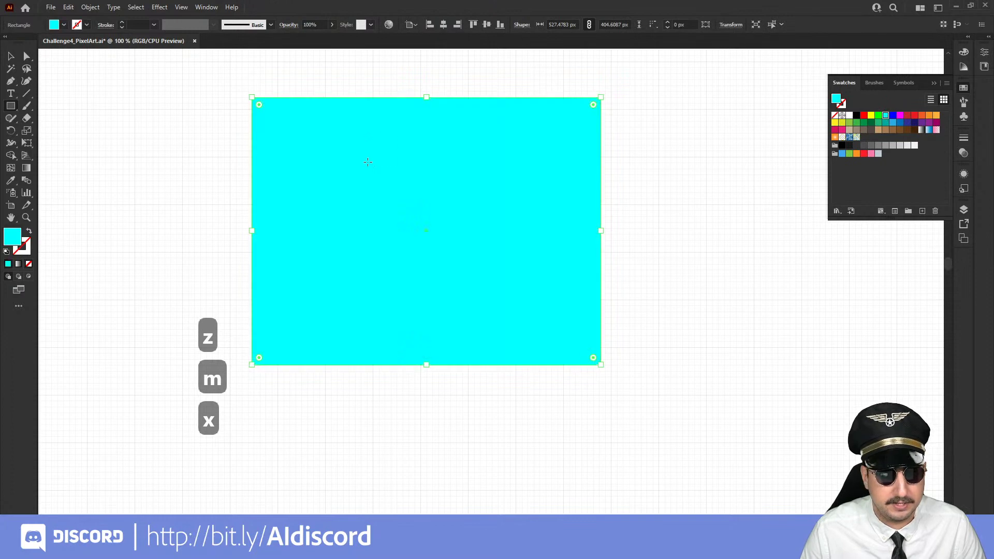
{"action": "key", "text": "v"}
{"action": "left_click", "coordinate": [224, 89]}
Move the cyan rectangle slightly down and to the right, off the grid lines
{"action": "key", "text": "z"}
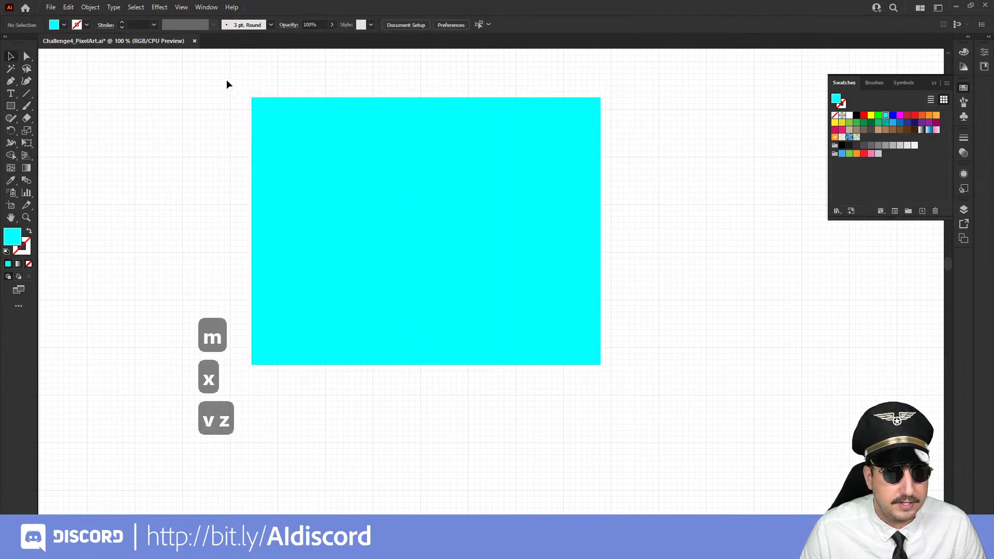
{"action": "left_click_drag", "start_coordinate": [226, 79], "coordinate": [362, 145]}
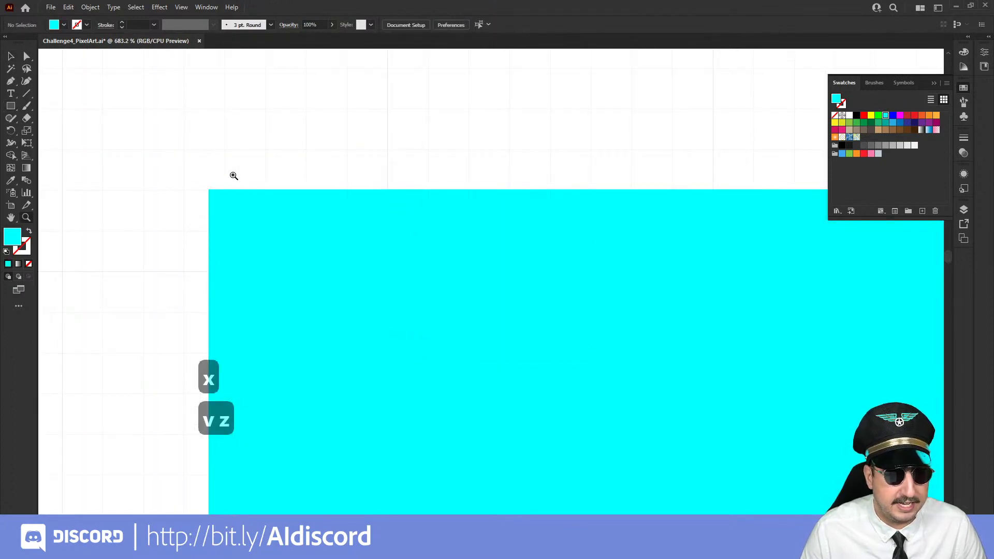
{"action": "key", "text": "v"}
{"action": "mouse_move", "coordinate": [267, 227]}
{"action": "left_mouse_down"}
{"action": "mouse_move", "coordinate": [278, 240]}
{"action": "mouse_move", "coordinate": [268, 244]}
{"action": "left_mouse_up"}
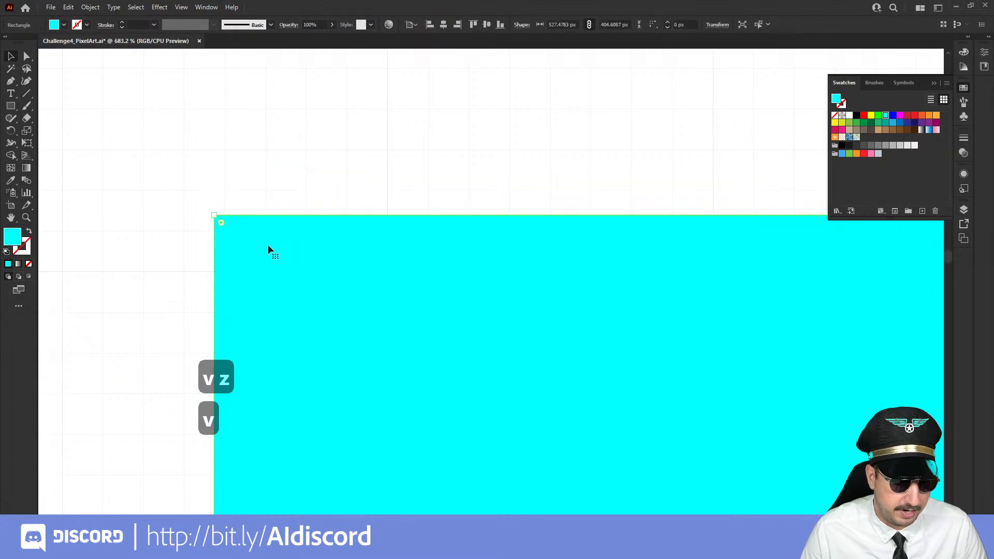
Deselect the cyan rectangle and turn Snap to Grid back on
{"action": "left_click", "coordinate": [255, 182]}
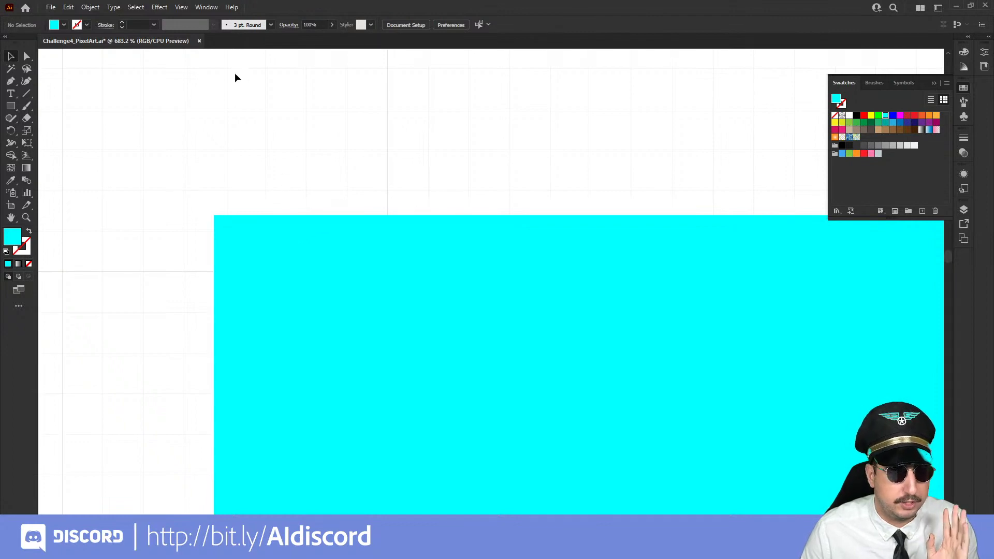
{"action": "left_click", "coordinate": [181, 7]}
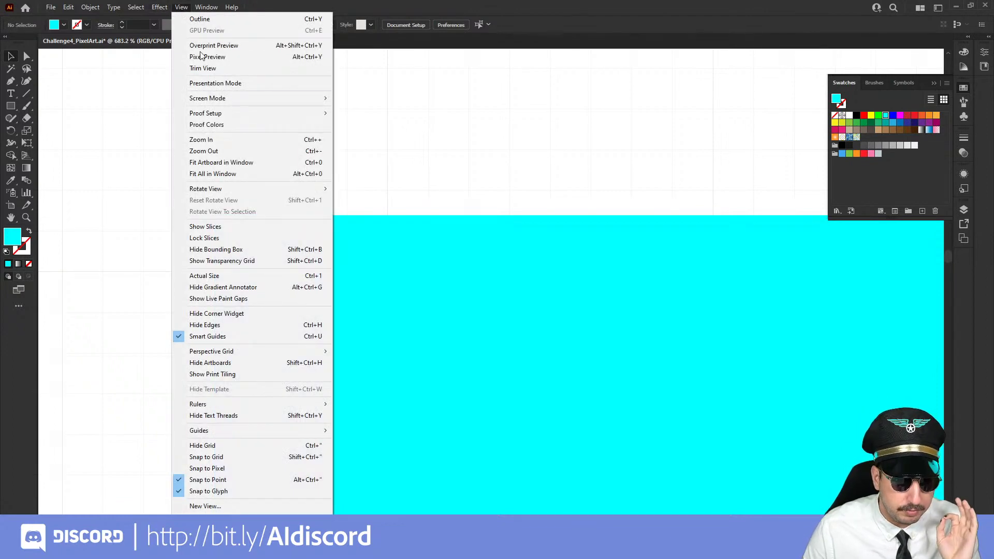
{"action": "left_click", "coordinate": [220, 458]}
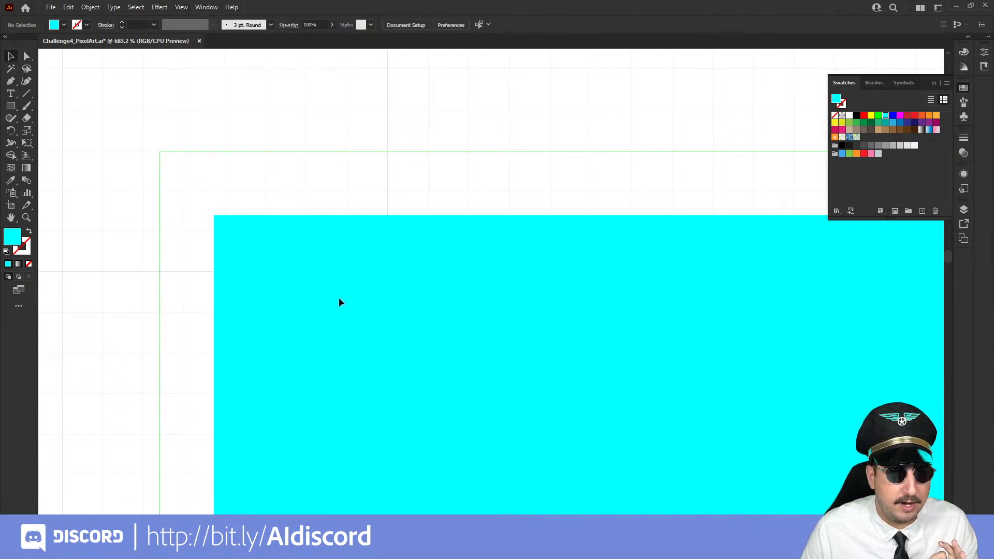
Try moving the cyan rectangle around with grid snapping active, and delete it
{"action": "left_click_drag", "start_coordinate": [371, 314], "coordinate": [338, 289]}
{"action": "key", "text": "Left"}
{"action": "key", "text": "Up"}
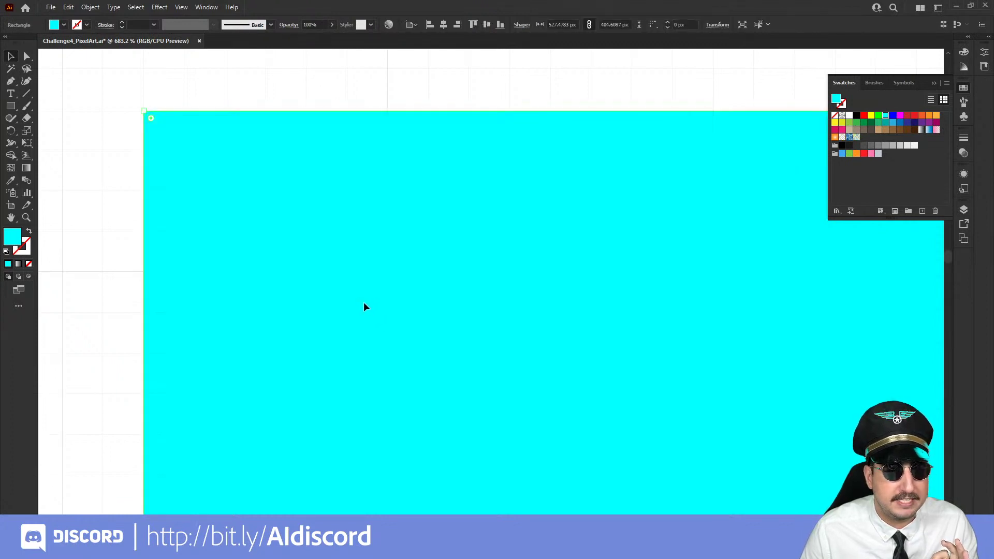
{"action": "key", "text": "ctrl+z"}
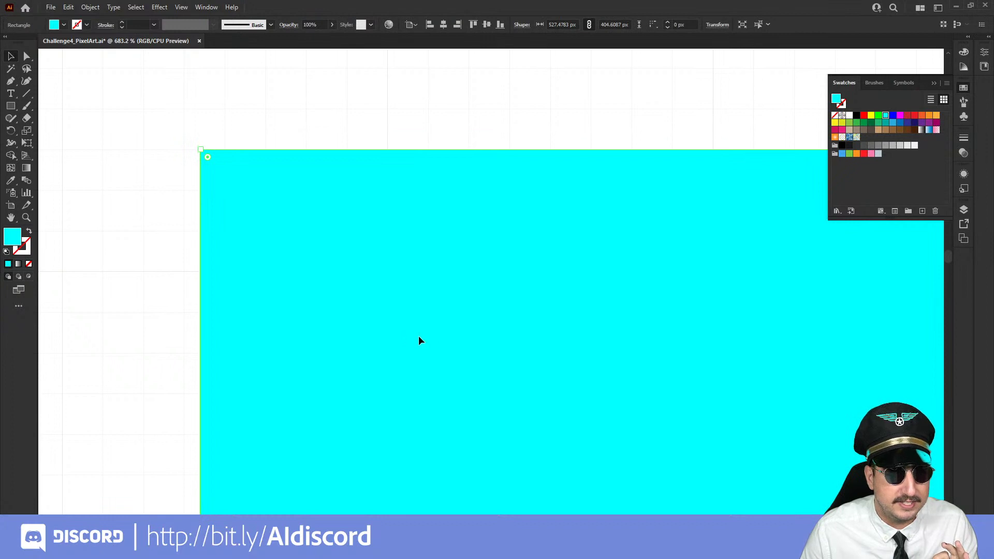
{"action": "left_click_drag", "start_coordinate": [419, 340], "coordinate": [578, 304]}
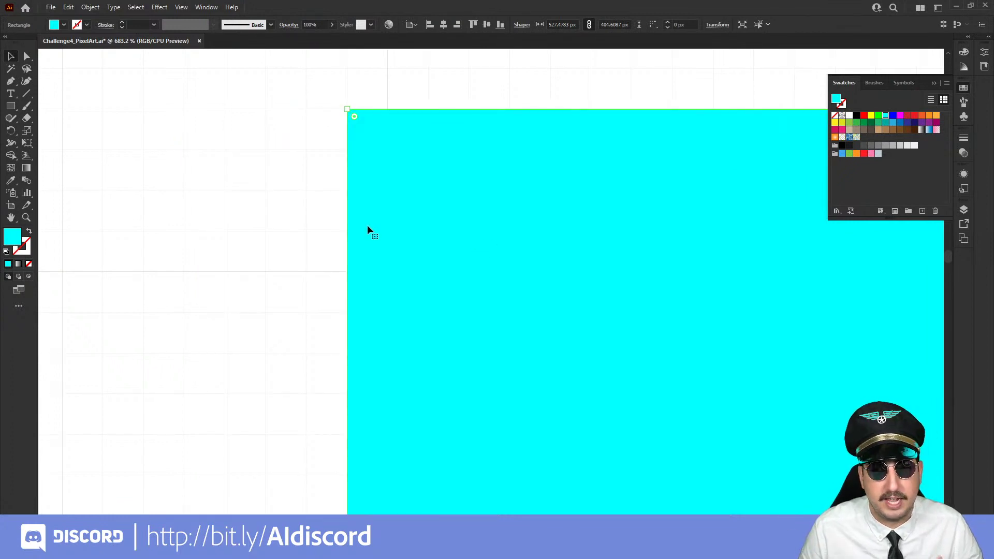
{"action": "key", "text": "BackSpace"}
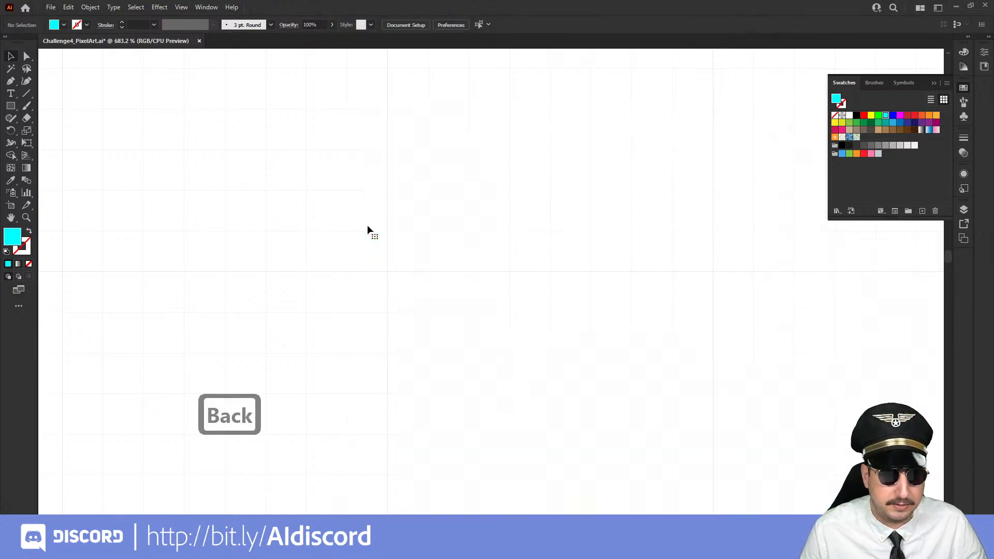
Draw a 9 by 9 px cyan square filling one grid cell in the empty area above the green artboard, and deselect it
{"action": "key", "text": "z"}
{"action": "left_click", "coordinate": [454, 330], "text": "alt"}
{"action": "left_click", "coordinate": [453, 330], "text": "alt"}
{"action": "left_click", "coordinate": [453, 330], "text": "alt"}
{"action": "left_click", "coordinate": [456, 330], "text": "alt"}
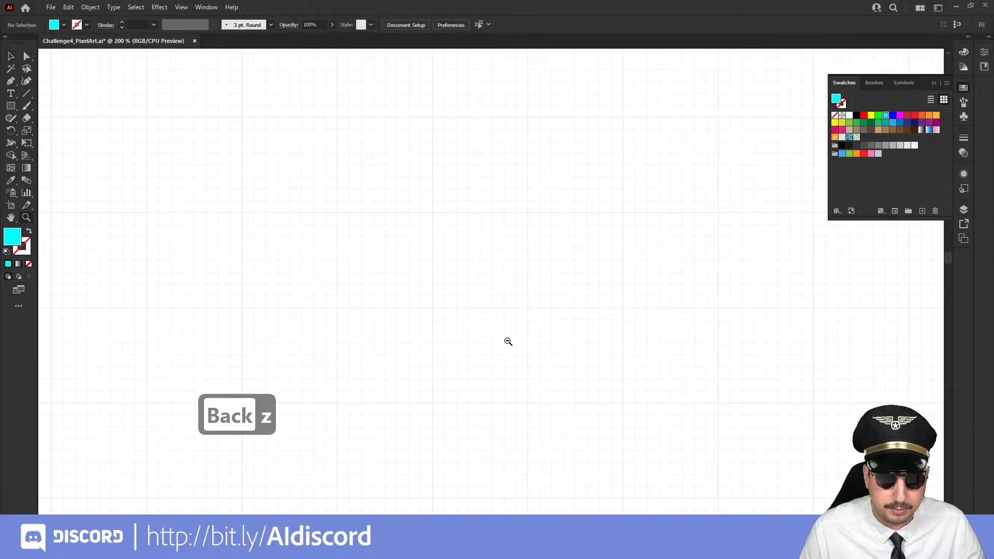
{"action": "left_click", "coordinate": [508, 342], "text": "alt"}
{"action": "left_click", "coordinate": [508, 342], "text": "alt"}
{"action": "left_click", "coordinate": [508, 342], "text": "alt"}
{"action": "left_click", "coordinate": [508, 343], "text": "alt"}
{"action": "left_click_drag", "start_coordinate": [508, 347], "coordinate": [400, 151]}
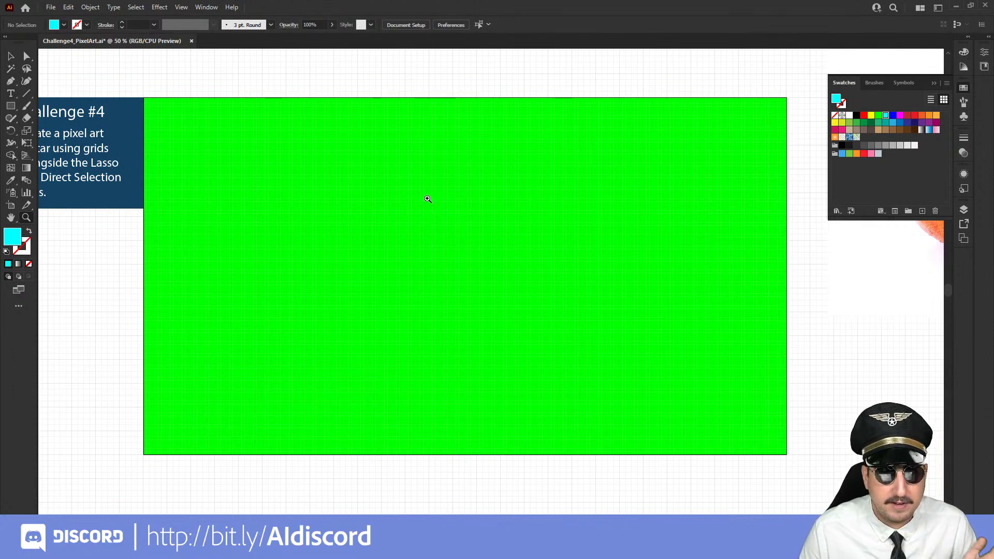
{"action": "left_click", "coordinate": [426, 162]}
{"action": "left_click", "coordinate": [453, 257]}
{"action": "left_click", "coordinate": [429, 320]}
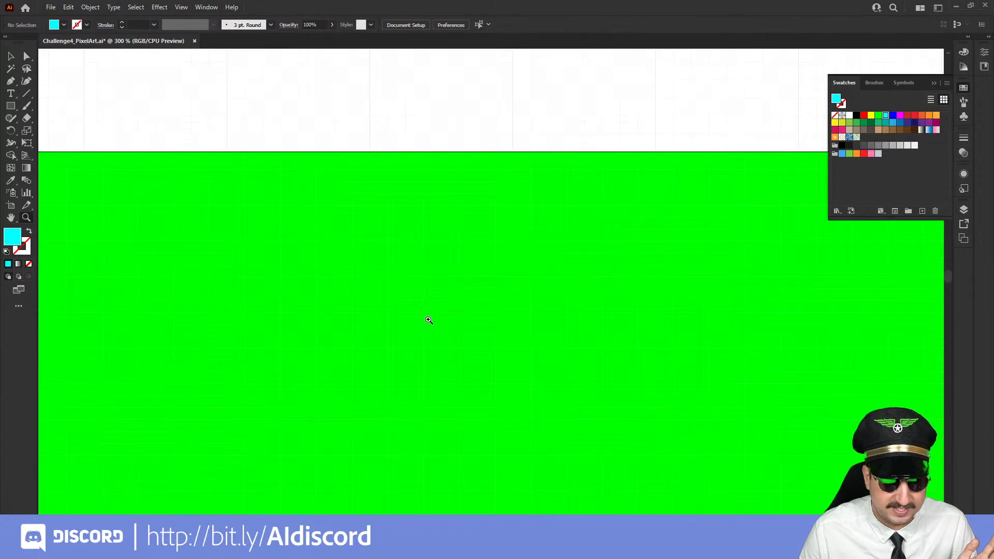
{"action": "scroll", "coordinate": [379, 234], "scroll_direction": "up", "scroll_amount": 7}
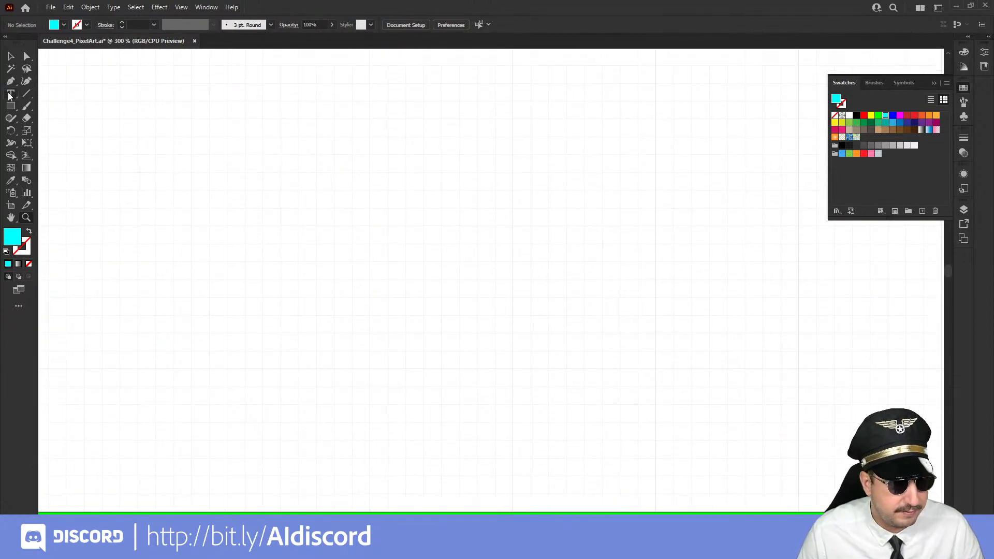
{"action": "left_click", "coordinate": [12, 106]}
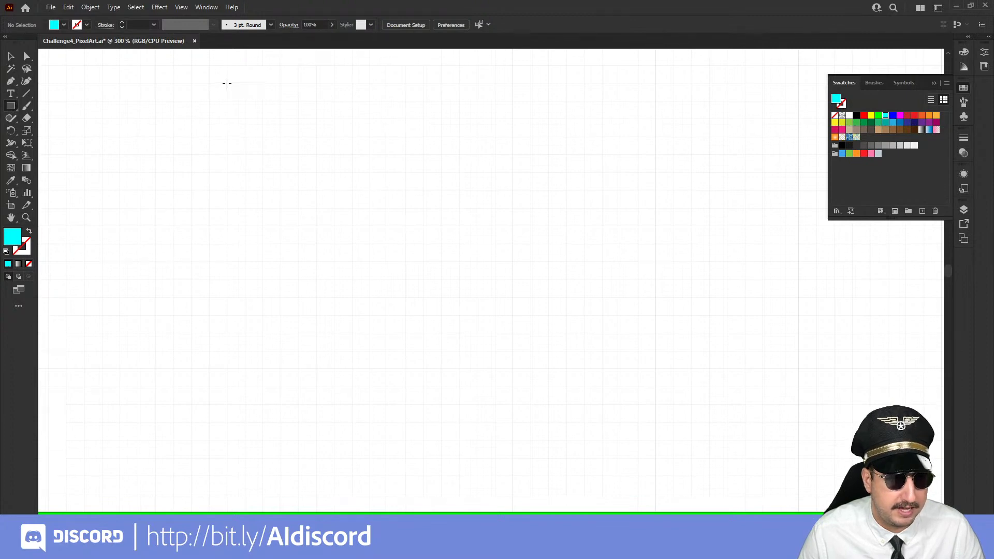
{"action": "left_click_drag", "start_coordinate": [228, 84], "coordinate": [239, 99]}
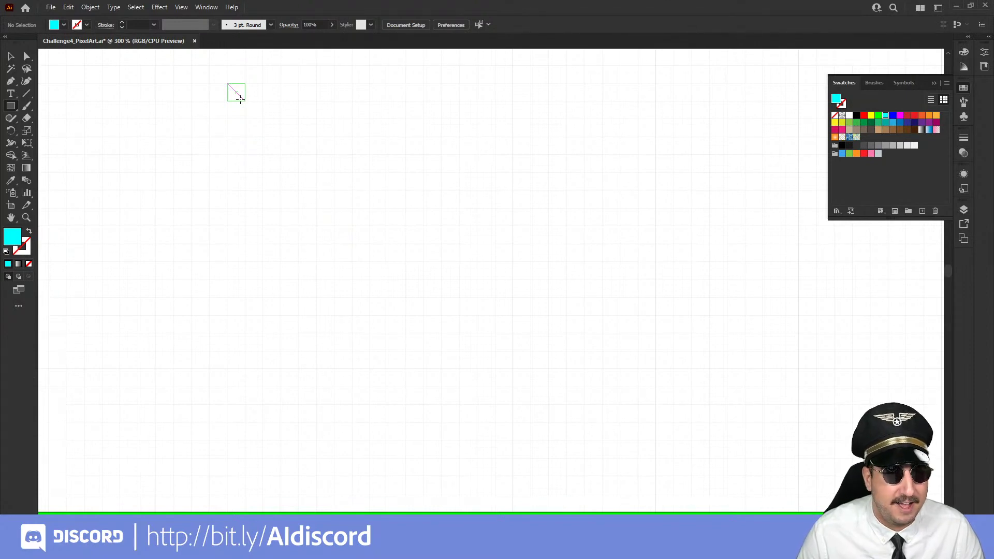
{"action": "left_click_drag", "start_coordinate": [246, 101], "coordinate": [247, 102]}
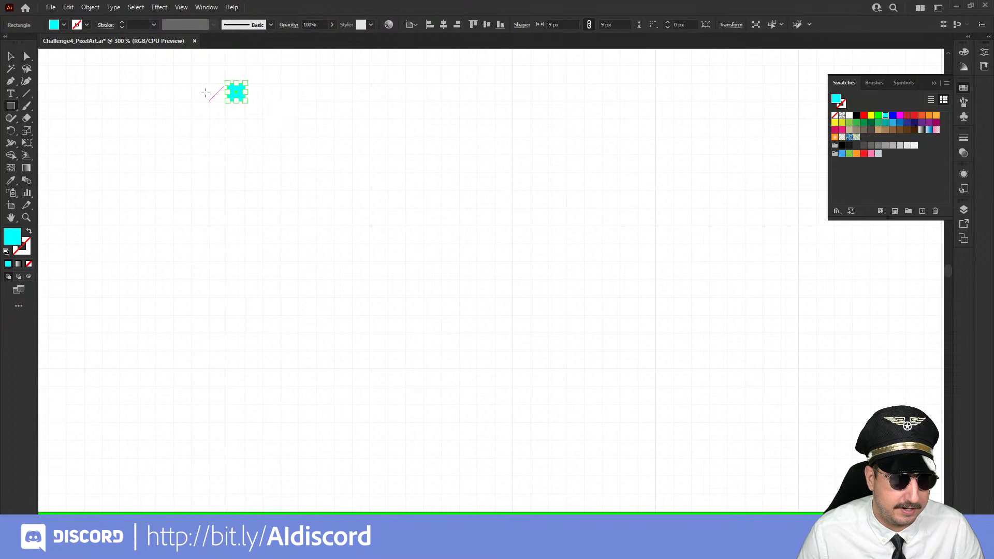
{"action": "left_click", "coordinate": [11, 56]}
{"action": "left_click", "coordinate": [212, 163]}
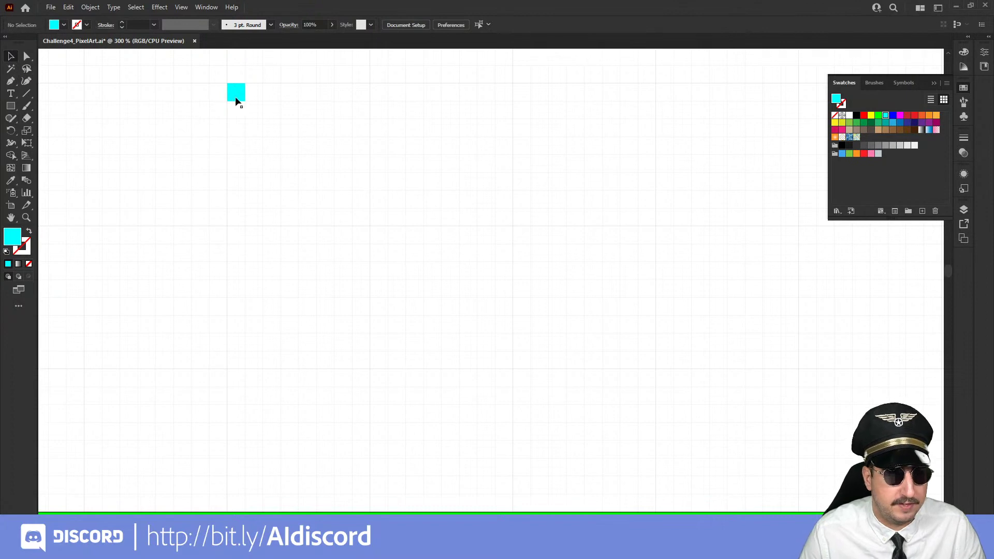
Duplicate the cyan square into the adjacent grid cell to its right and repeat the copy once with Transform Again
{"action": "left_click_drag", "start_coordinate": [236, 97], "coordinate": [403, 97]}
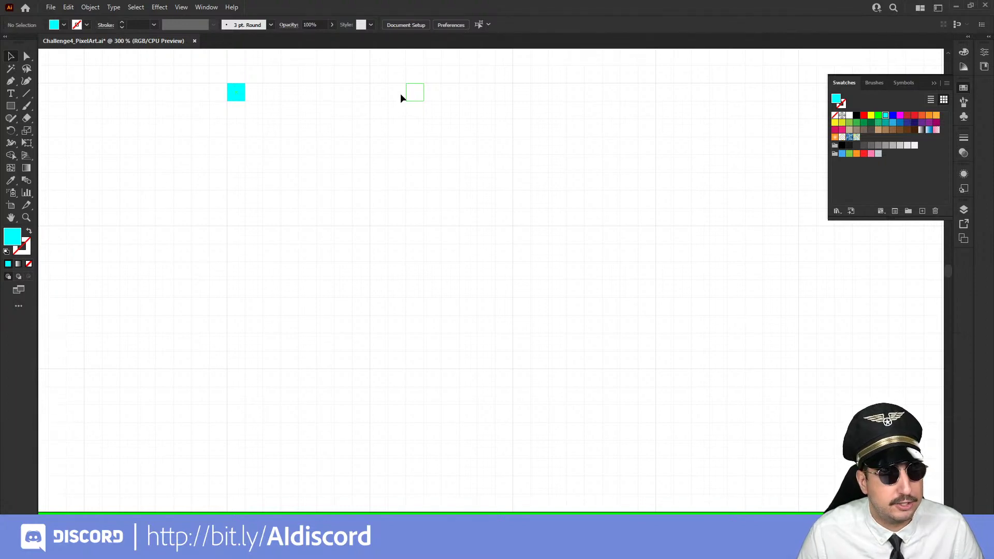
{"action": "left_click_drag", "start_coordinate": [402, 98], "coordinate": [252, 98]}
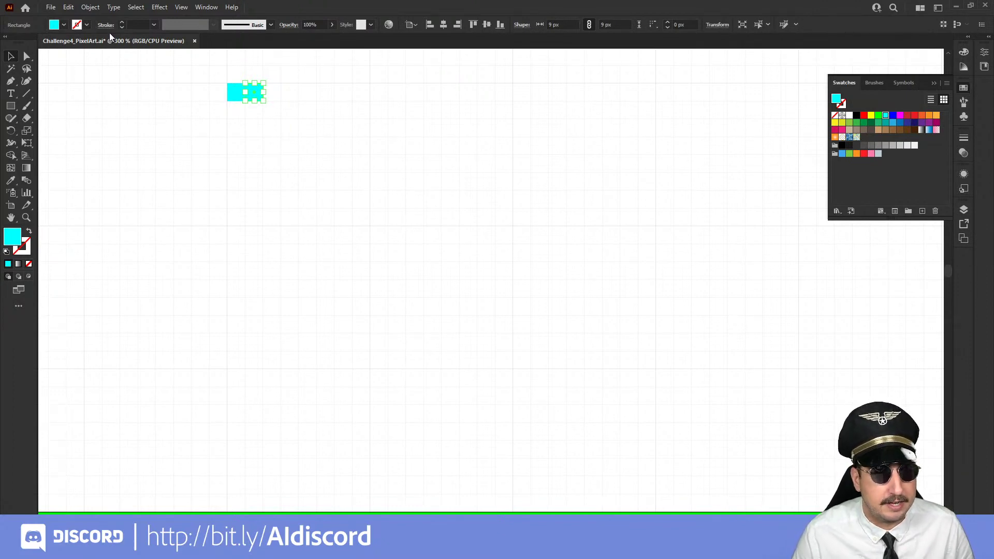
{"action": "left_click", "coordinate": [90, 7]}
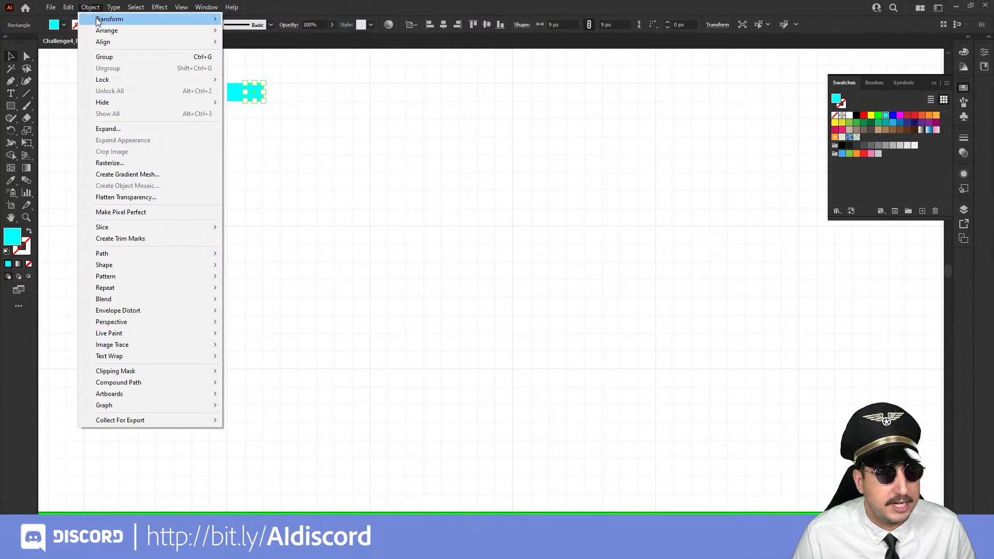
{"action": "mouse_move", "coordinate": [106, 20]}
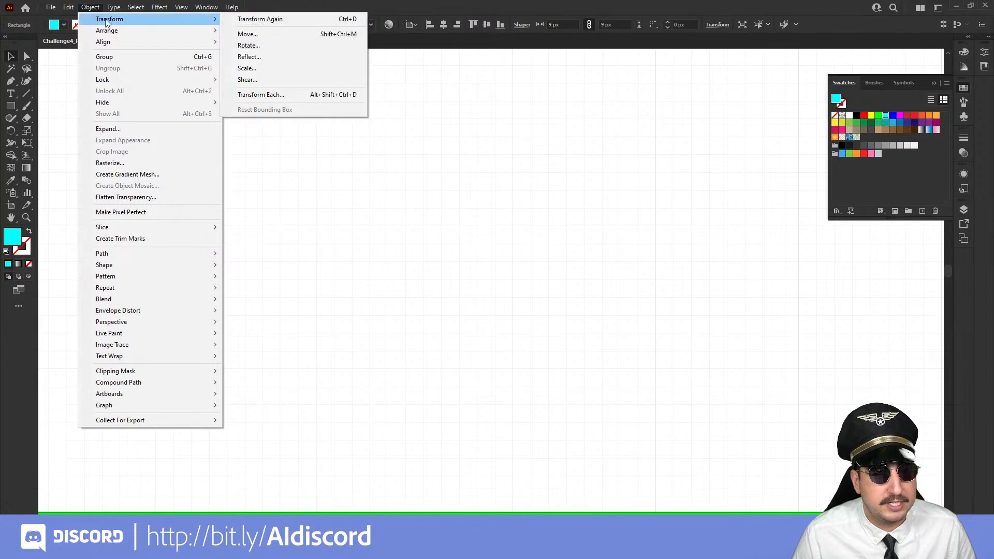
{"action": "left_click", "coordinate": [284, 22]}
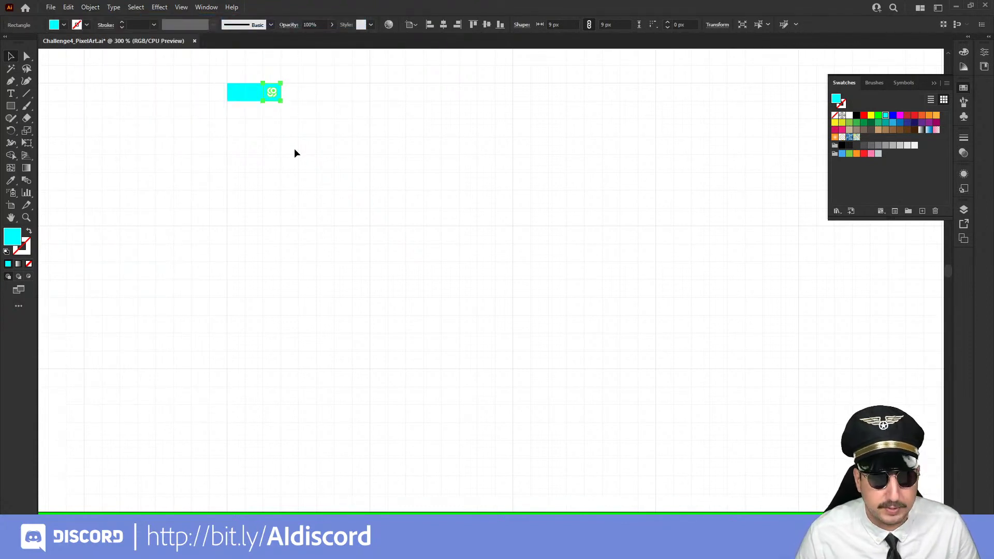
Repeat the last transformation eight more times to extend the row to eleven cyan squares
{"action": "key", "text": "ctrl+d"}
{"action": "key", "text": "ctrl+d"}
{"action": "key", "text": "ctrl+d"}
{"action": "key", "text": "ctrl+d"}
{"action": "key", "text": "ctrl+d"}
{"action": "key", "text": "ctrl+d"}
{"action": "key", "text": "ctrl+d"}
{"action": "key", "text": "ctrl+d"}
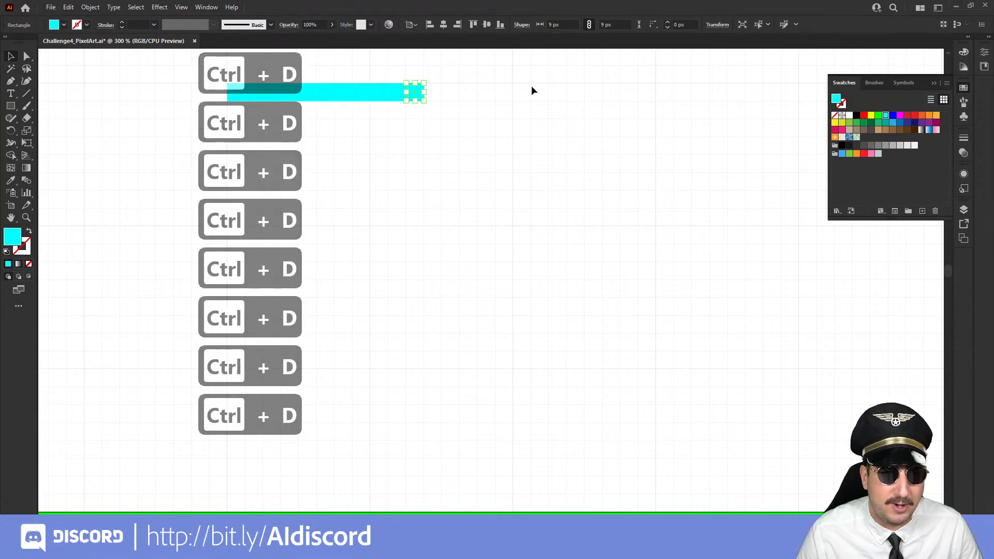
Select the whole row of cyan squares and duplicate it directly onto the row's right end
{"action": "left_click_drag", "start_coordinate": [529, 80], "coordinate": [235, 181]}
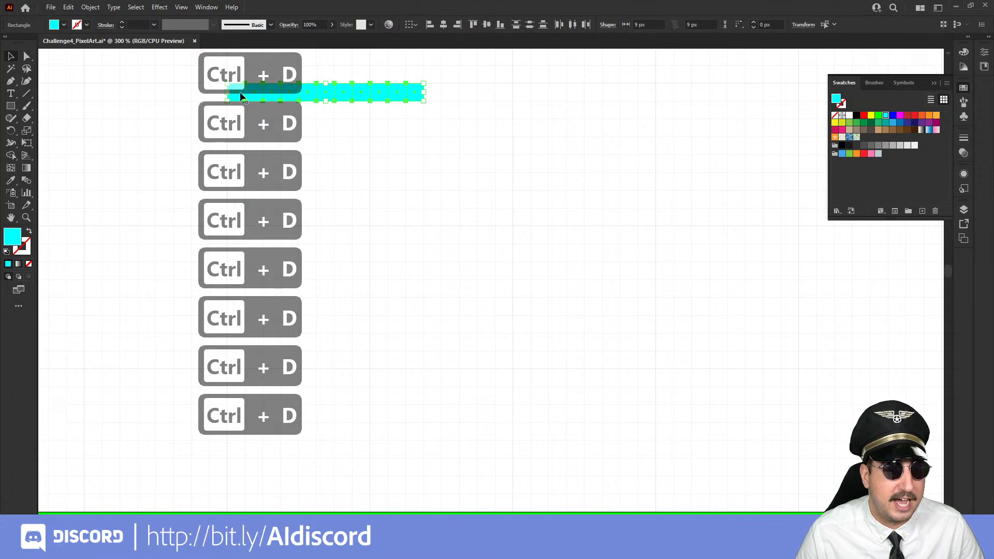
{"action": "left_click_drag", "start_coordinate": [241, 91], "coordinate": [451, 104]}
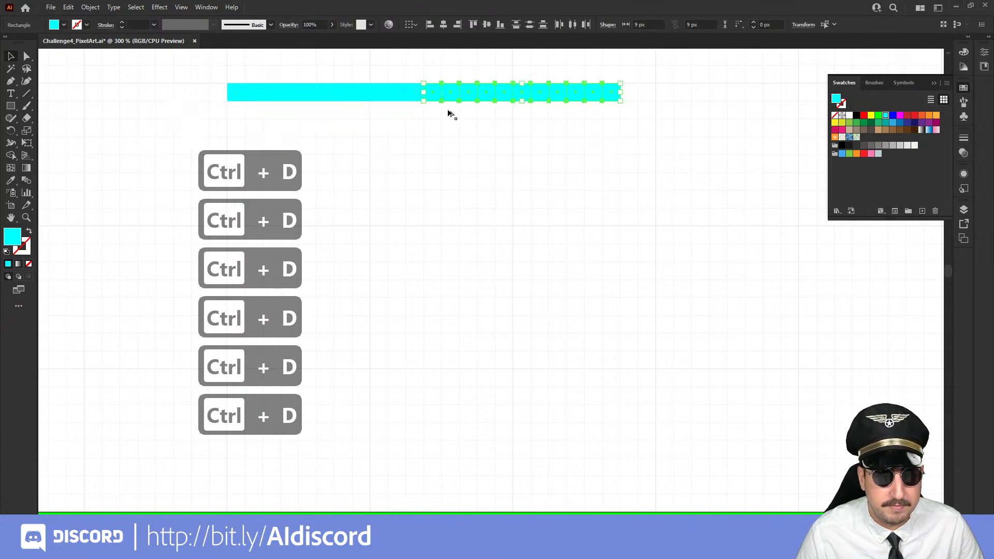
Repeat the row duplication once with Transform Again, and delete all the cyan squares above the artboard
{"action": "key", "text": "ctrl+d"}
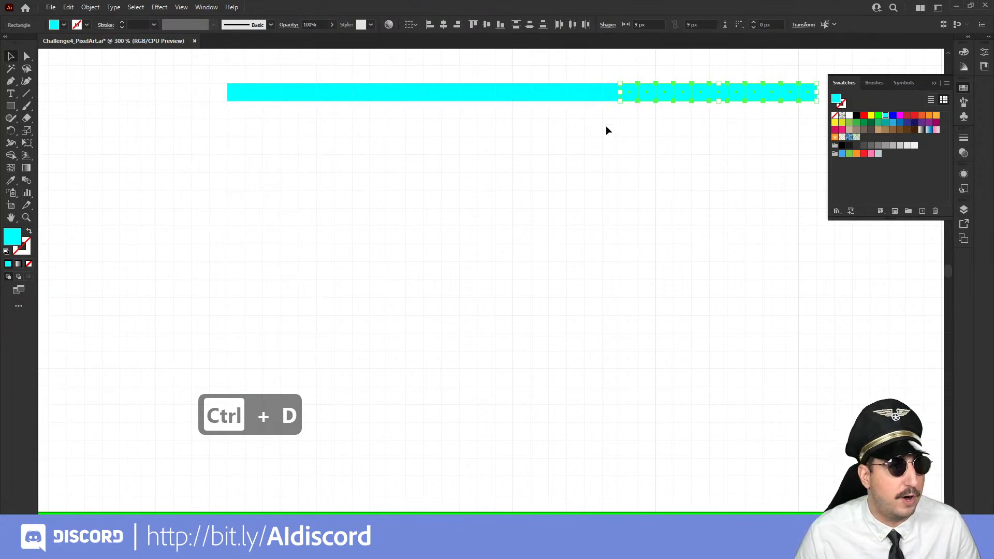
{"action": "left_click_drag", "start_coordinate": [231, 156], "coordinate": [806, 78]}
{"action": "key", "text": "BackSpace"}
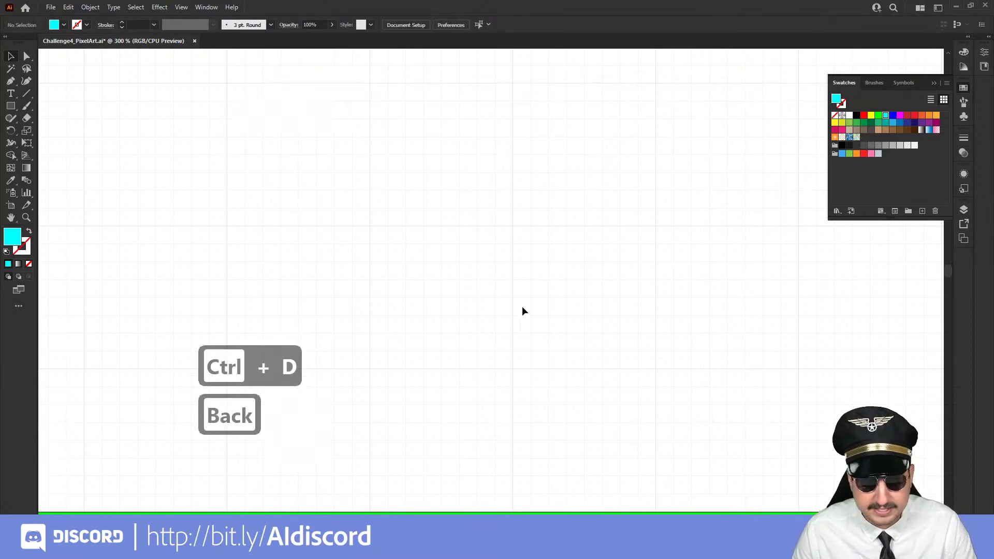
Select a single green 9 by 9 px square near the upper edge of the artboard to examine it, and deselect it
{"action": "key", "text": "z"}
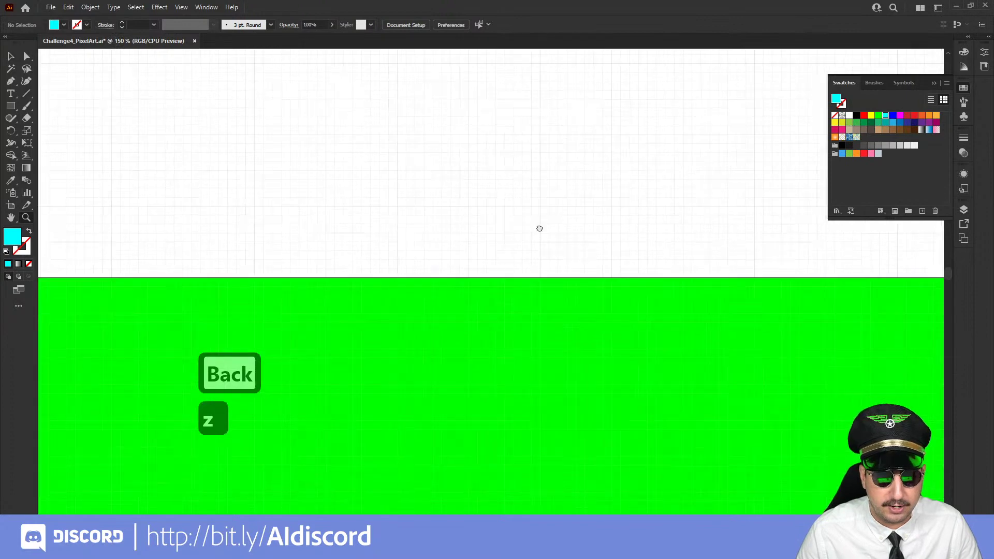
{"action": "left_click", "coordinate": [540, 178], "text": "alt"}
{"action": "key", "text": "v"}
{"action": "left_click", "coordinate": [469, 190]}
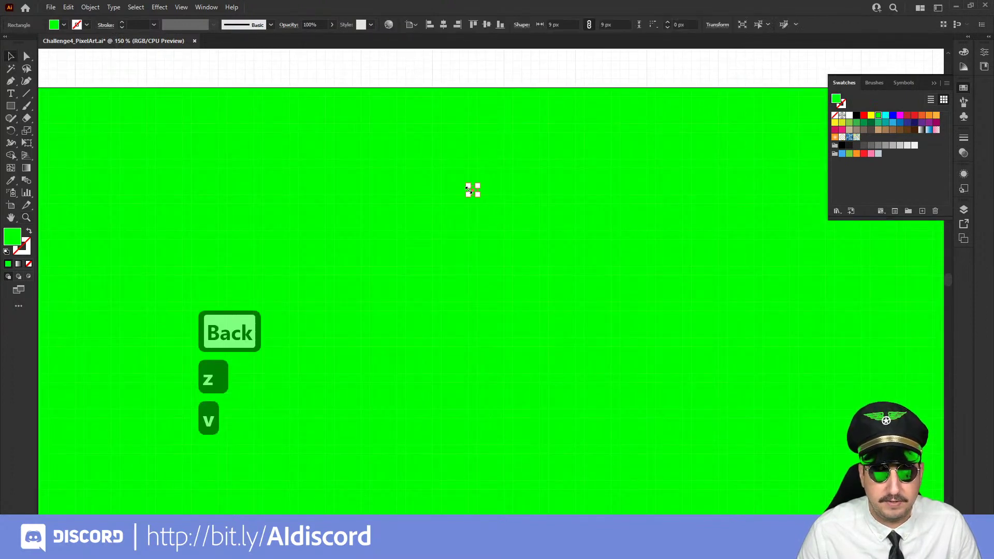
{"action": "left_click_drag", "start_coordinate": [448, 111], "coordinate": [552, 239]}
{"action": "scroll", "coordinate": [497, 202], "scroll_direction": "up", "scroll_amount": 5}
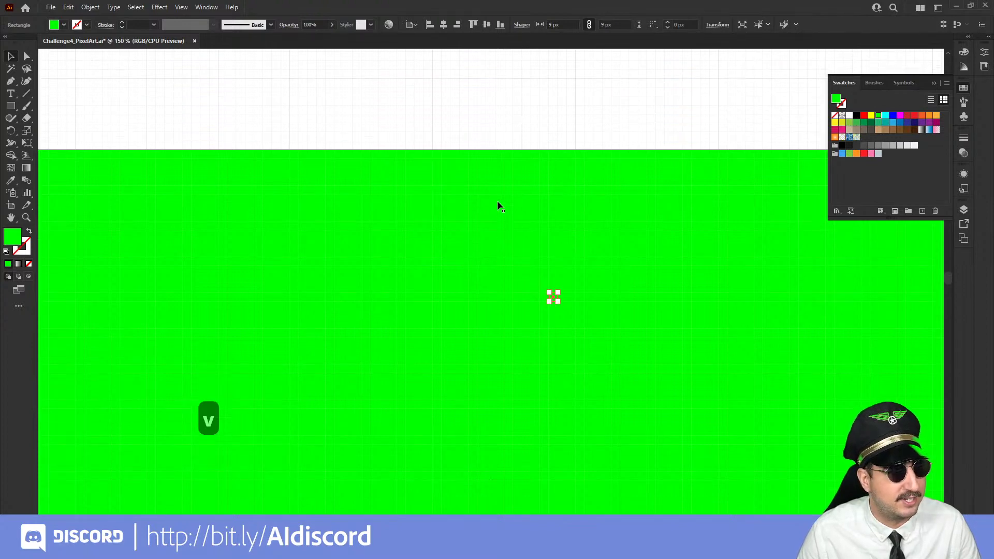
{"action": "scroll", "coordinate": [498, 203], "scroll_direction": "up", "scroll_amount": 5}
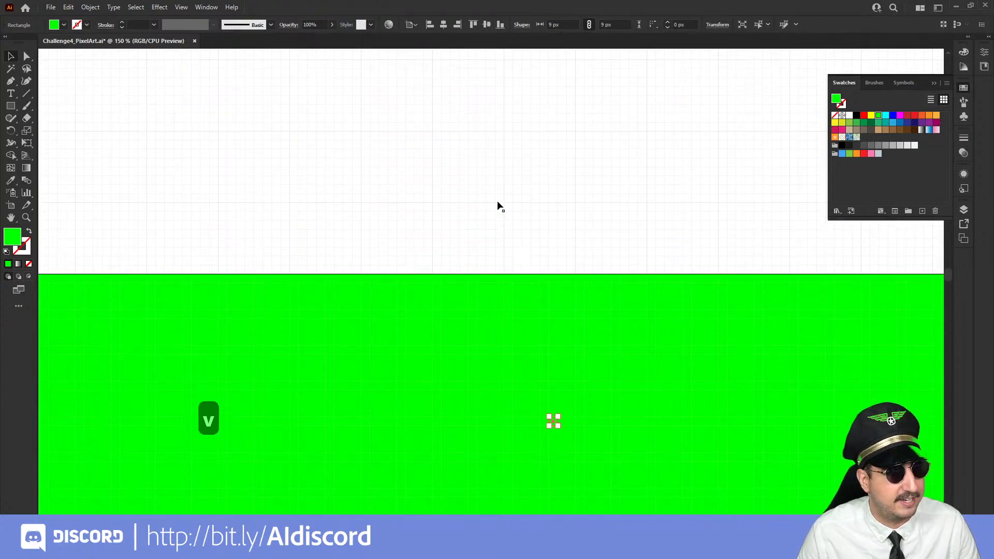
{"action": "left_click", "coordinate": [446, 206]}
Draw a green rectangle about 225 by 162 px in the empty area above the artboard and deselect it
{"action": "scroll", "coordinate": [446, 206], "scroll_direction": "up", "scroll_amount": 4}
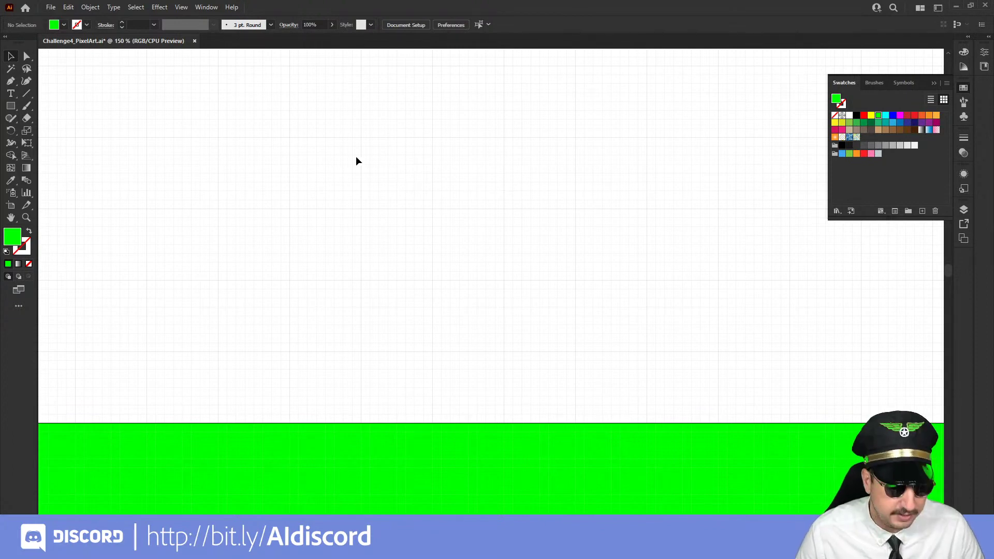
{"action": "key", "text": "m"}
{"action": "left_click_drag", "start_coordinate": [344, 120], "coordinate": [567, 280]}
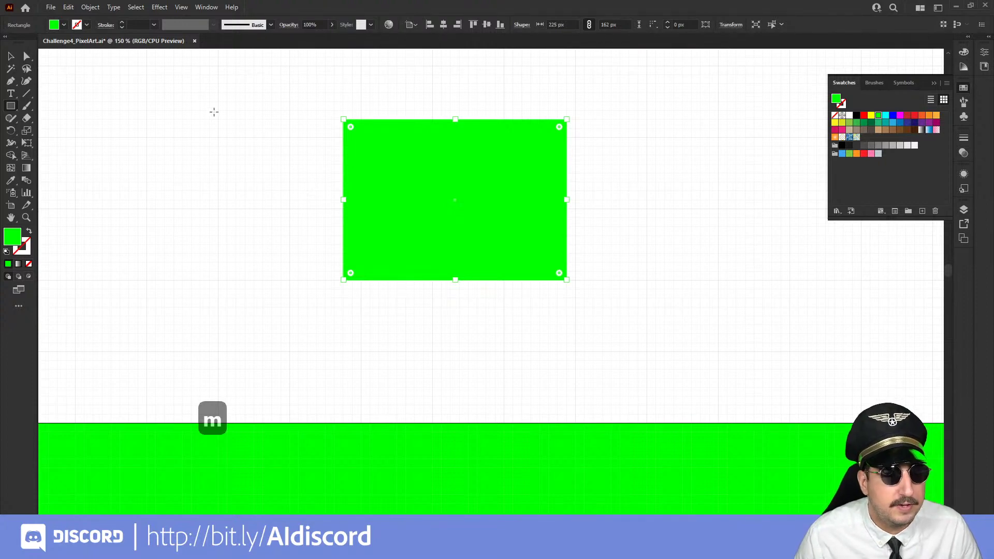
{"action": "key", "text": "v"}
{"action": "left_click", "coordinate": [98, 106]}
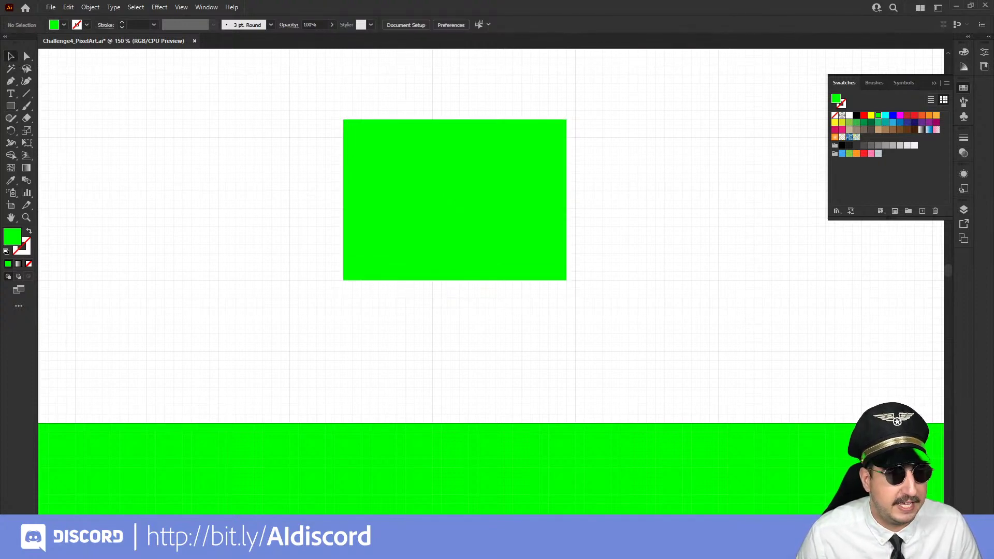
Select the whole green rectangle, pick only its upper-left anchor point with the Direct Selection tool, and deselect everything
{"action": "left_click", "coordinate": [435, 187]}
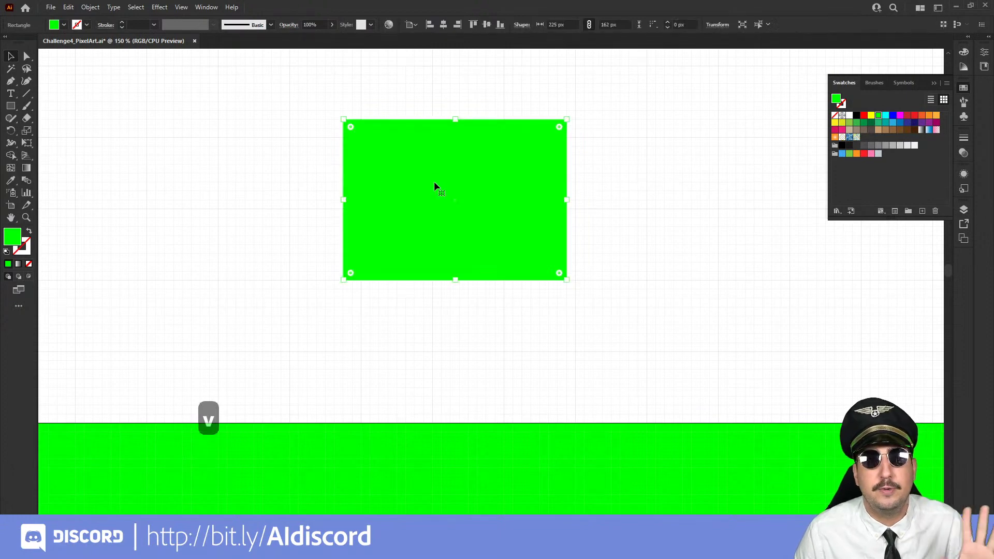
{"action": "left_click", "coordinate": [109, 113]}
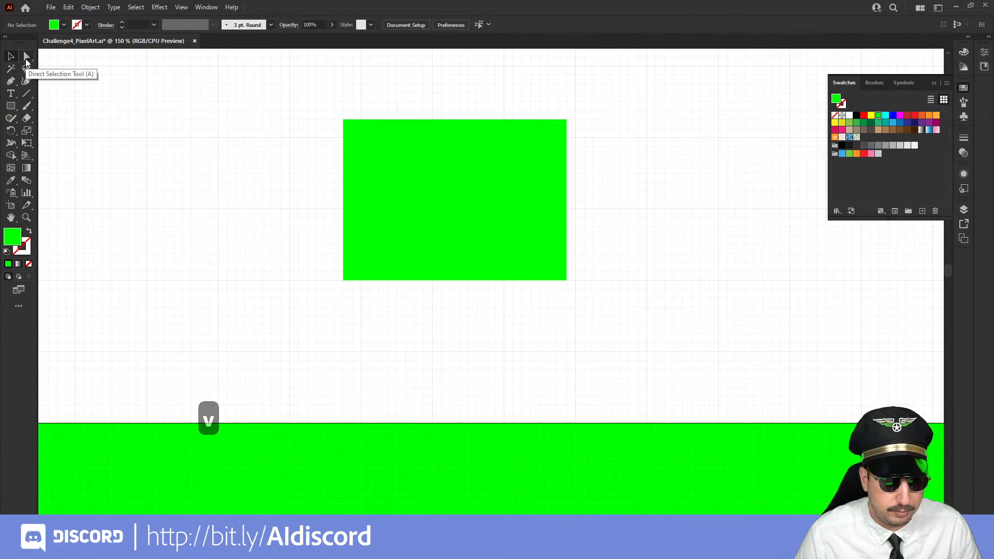
{"action": "key", "text": "a"}
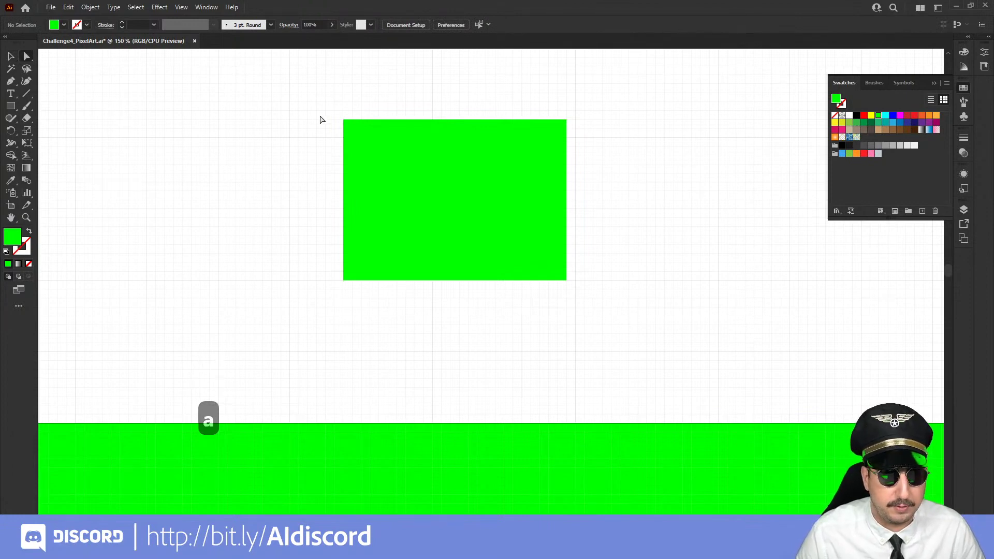
{"action": "left_click", "coordinate": [344, 122]}
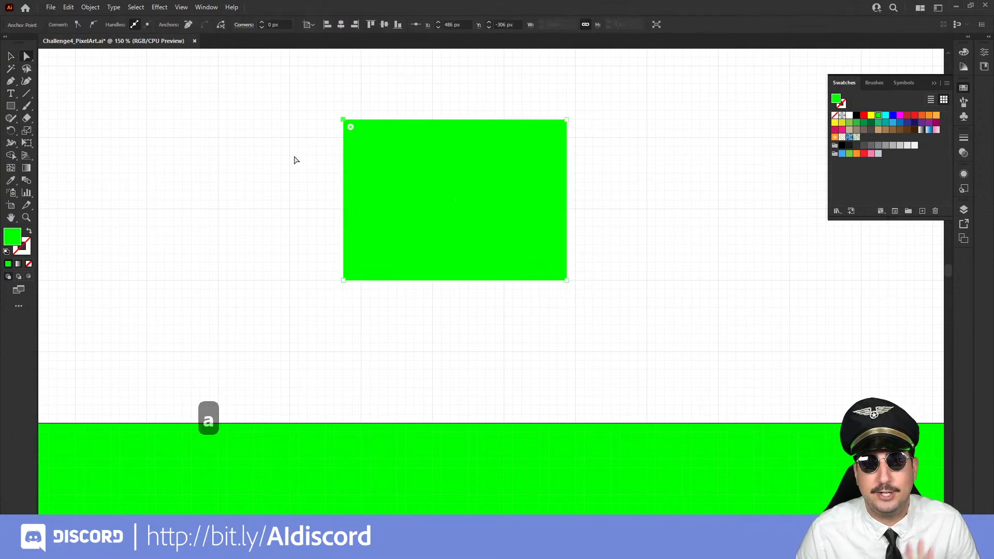
{"action": "left_click", "coordinate": [362, 177]}
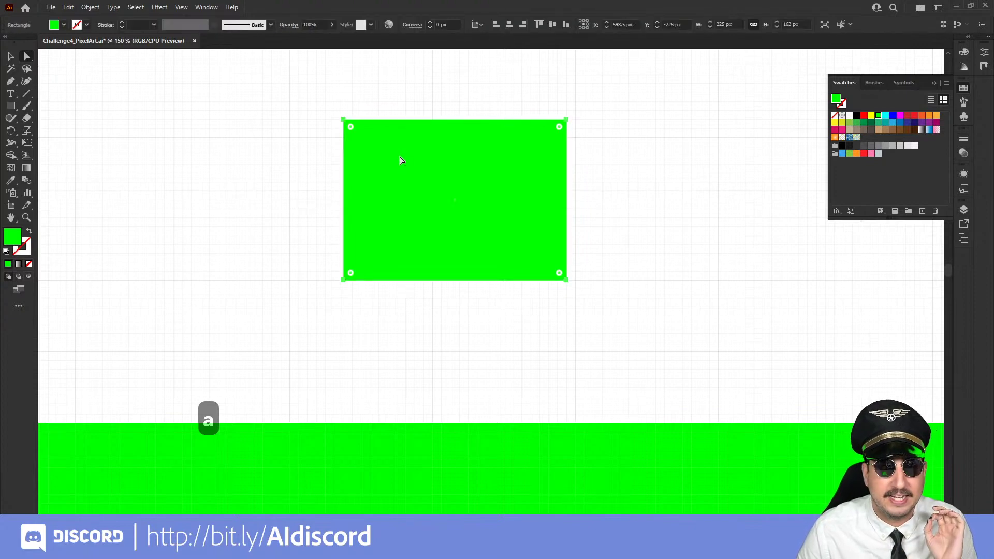
{"action": "left_click", "coordinate": [290, 204]}
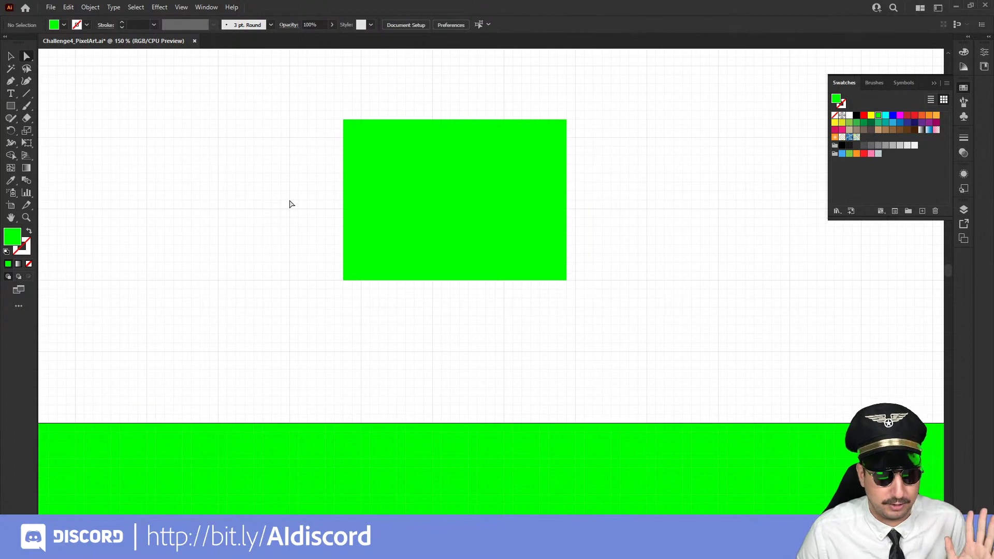
Add all four corner anchor points of the green rectangle to the selection with the Lasso tool and delete the rectangle
{"action": "left_click", "coordinate": [12, 69]}
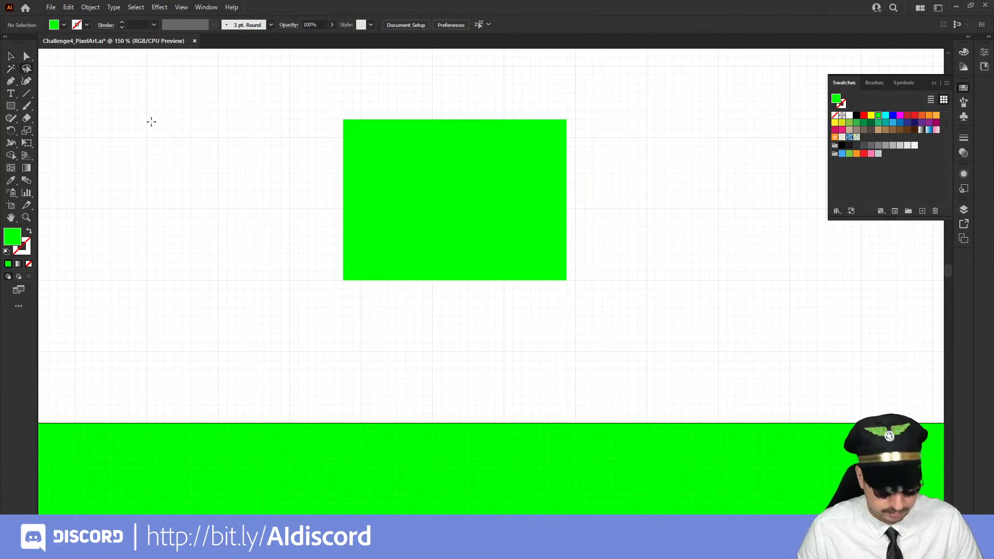
{"action": "key", "text": "q"}
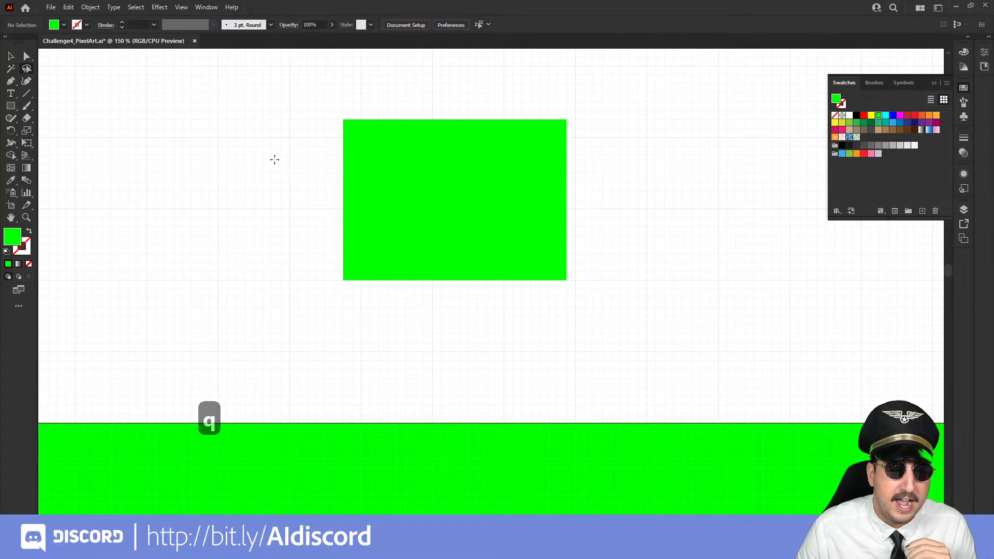
{"action": "mouse_move", "coordinate": [261, 154]}
{"action": "left_mouse_down"}
{"action": "mouse_move", "coordinate": [187, 180]}
{"action": "mouse_move", "coordinate": [220, 275]}
{"action": "mouse_move", "coordinate": [287, 214]}
{"action": "mouse_move", "coordinate": [293, 307]}
{"action": "mouse_move", "coordinate": [317, 330]}
{"action": "mouse_move", "coordinate": [314, 349]}
{"action": "mouse_move", "coordinate": [305, 261]}
{"action": "mouse_move", "coordinate": [284, 210]}
{"action": "mouse_move", "coordinate": [193, 298]}
{"action": "mouse_move", "coordinate": [257, 217]}
{"action": "mouse_move", "coordinate": [252, 269]}
{"action": "mouse_move", "coordinate": [252, 155]}
{"action": "mouse_move", "coordinate": [196, 222]}
{"action": "mouse_move", "coordinate": [261, 196]}
{"action": "left_mouse_up"}
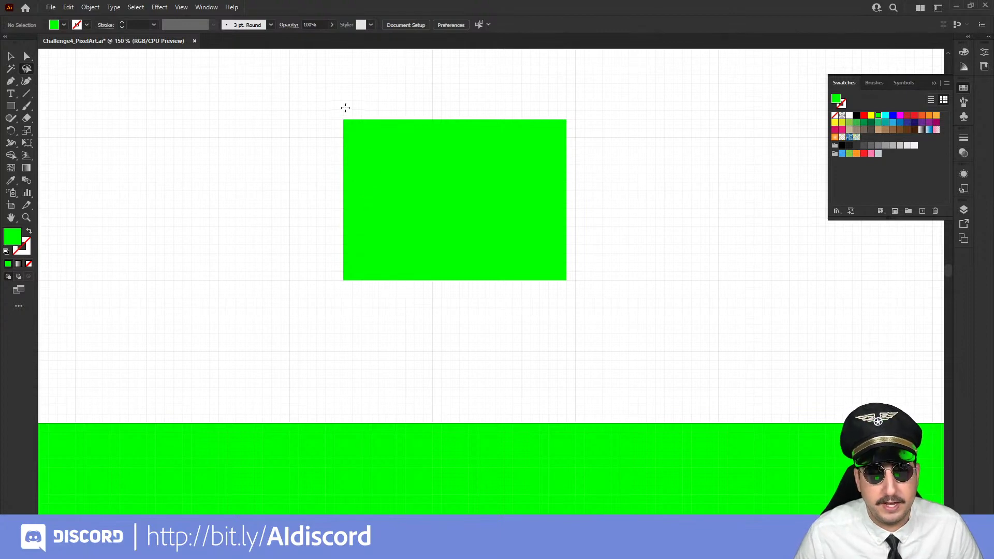
{"action": "mouse_move", "coordinate": [342, 106]}
{"action": "left_mouse_down"}
{"action": "mouse_move", "coordinate": [324, 121]}
{"action": "mouse_move", "coordinate": [332, 153]}
{"action": "mouse_move", "coordinate": [366, 138]}
{"action": "mouse_move", "coordinate": [337, 104]}
{"action": "left_mouse_up"}
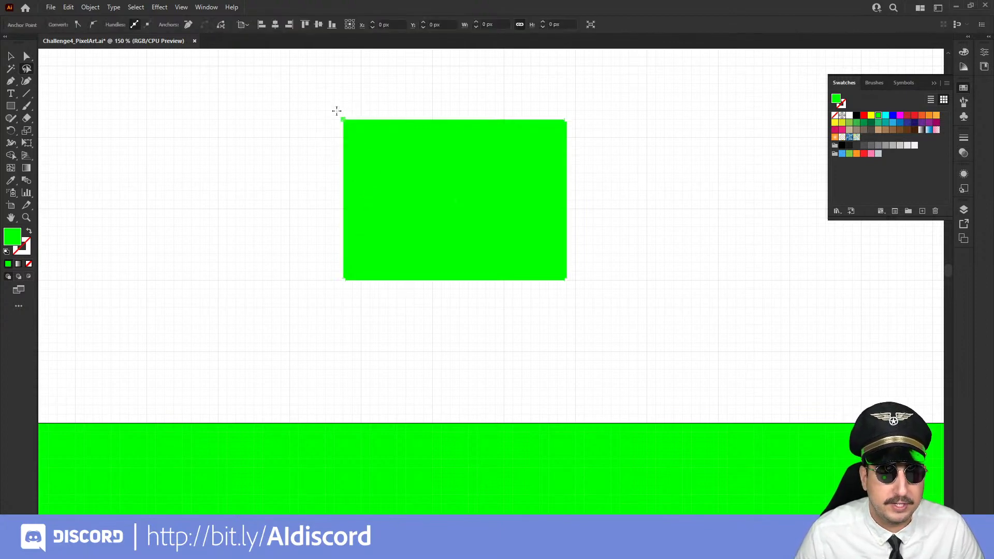
{"action": "mouse_move", "coordinate": [574, 244]}
{"action": "left_mouse_down"}
{"action": "mouse_move", "coordinate": [520, 311]}
{"action": "mouse_move", "coordinate": [569, 239]}
{"action": "left_mouse_up"}
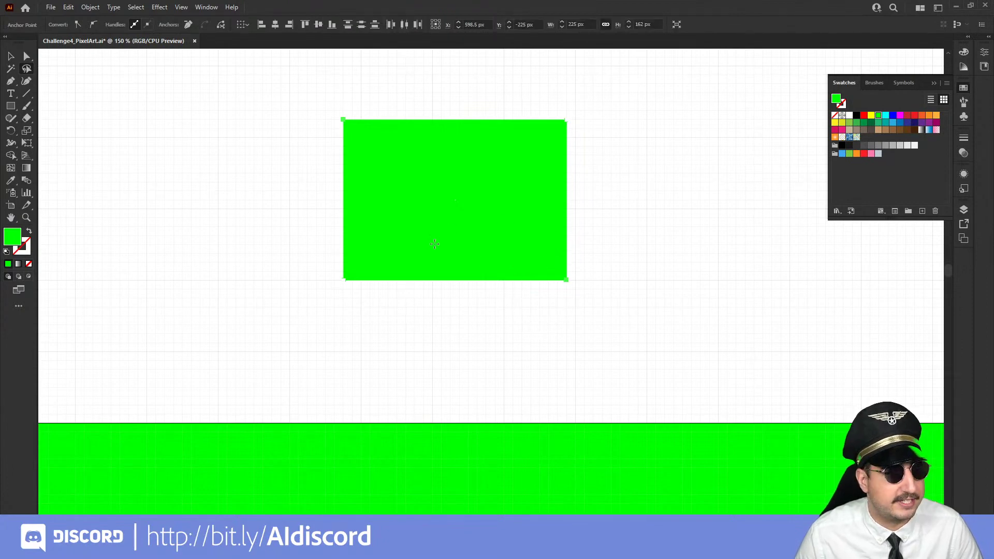
{"action": "mouse_move", "coordinate": [548, 102]}
{"action": "left_mouse_down"}
{"action": "mouse_move", "coordinate": [570, 158]}
{"action": "mouse_move", "coordinate": [541, 118]}
{"action": "left_mouse_up"}
{"action": "mouse_move", "coordinate": [331, 233]}
{"action": "left_mouse_down"}
{"action": "mouse_move", "coordinate": [362, 318]}
{"action": "mouse_move", "coordinate": [343, 253]}
{"action": "left_mouse_up"}
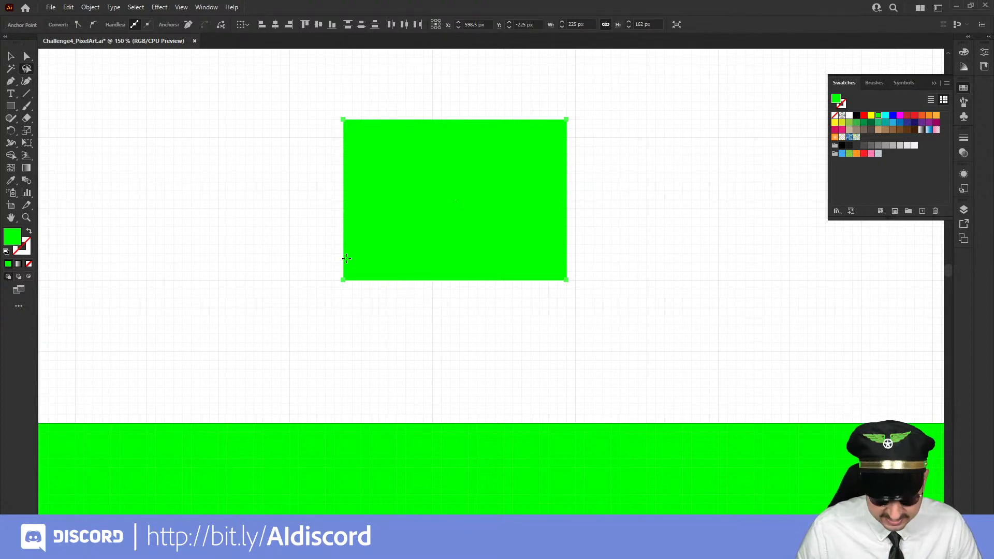
{"action": "key", "text": "BackSpace"}
{"action": "key", "text": "v"}
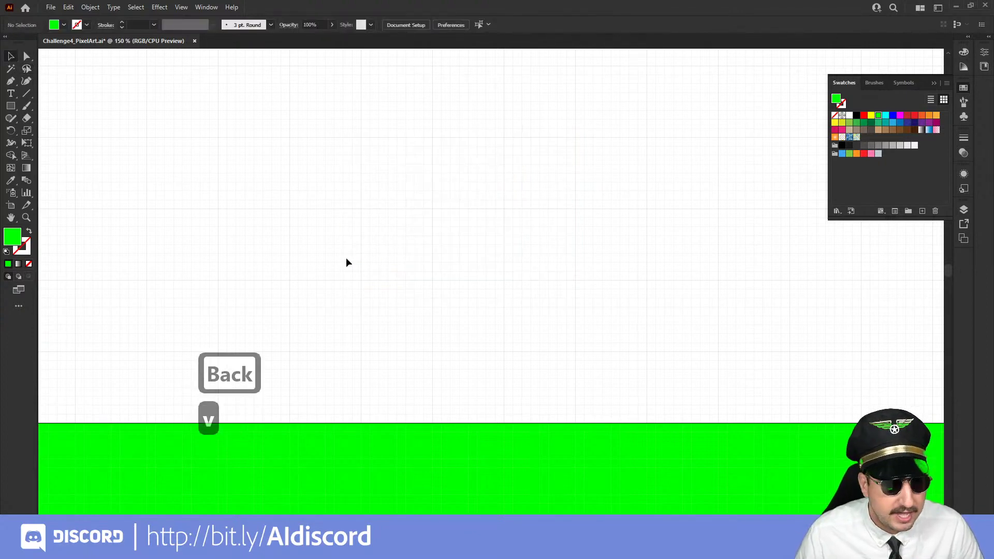
Collapse the Swatches panel and examine the whole green artboard together with the peach photo beside it
{"action": "key", "text": "z"}
{"action": "left_click", "coordinate": [499, 357], "text": "alt"}
{"action": "left_click", "coordinate": [516, 301], "text": "alt"}
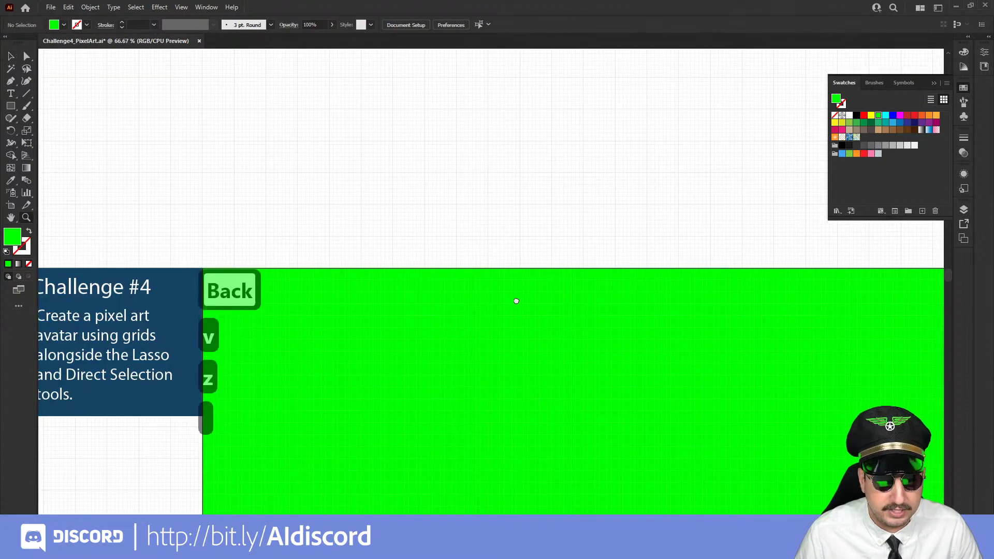
{"action": "left_click", "coordinate": [544, 363], "text": "alt"}
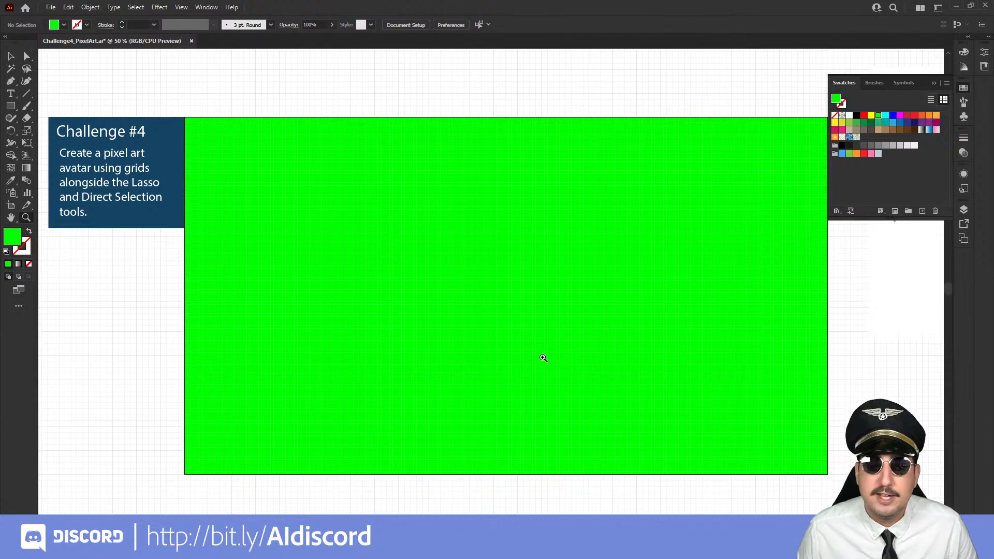
{"action": "left_click", "coordinate": [934, 83]}
{"action": "left_click", "coordinate": [12, 55]}
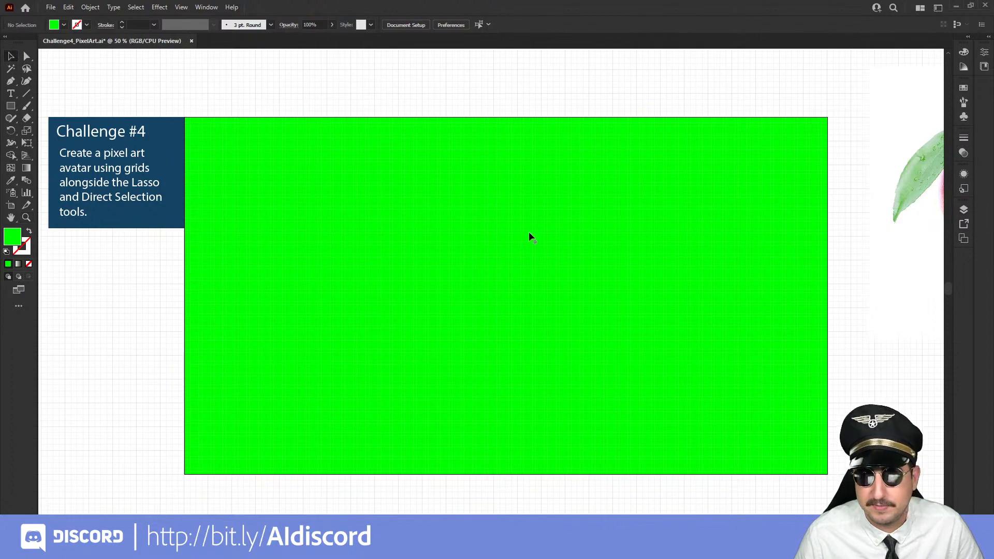
{"action": "left_click_drag", "start_coordinate": [771, 251], "coordinate": [466, 323]}
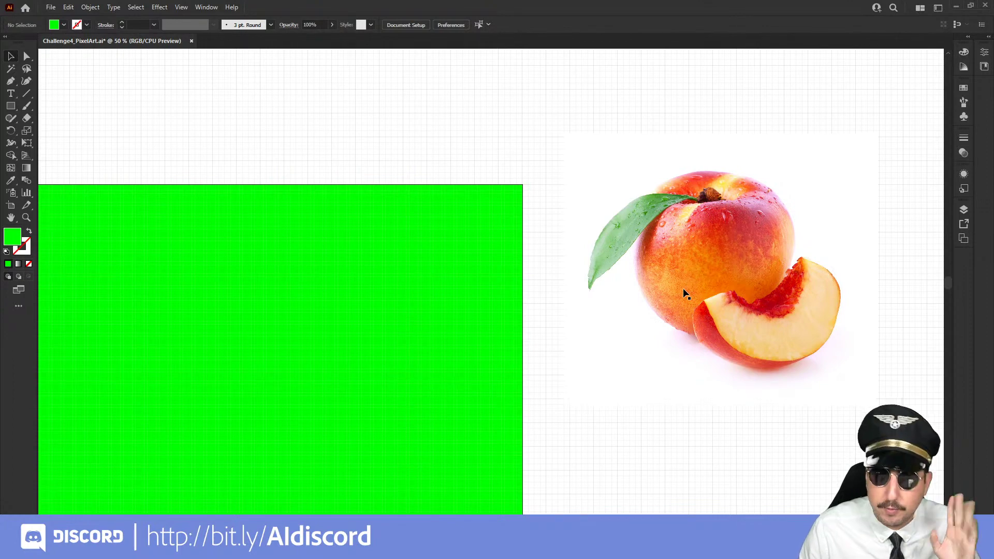
{"action": "key", "text": "z"}
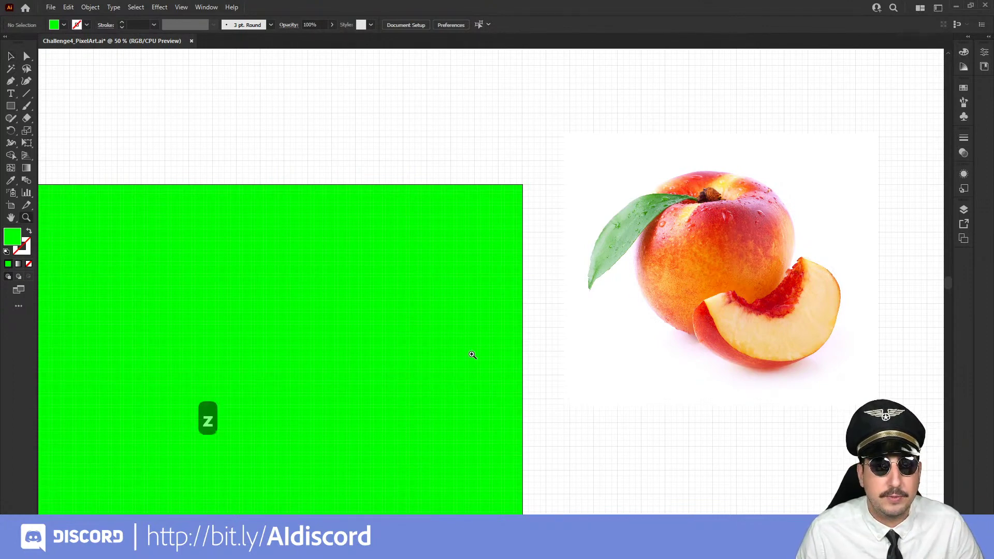
{"action": "left_click", "coordinate": [471, 351], "text": "alt"}
{"action": "left_click_drag", "start_coordinate": [492, 366], "coordinate": [601, 358]}
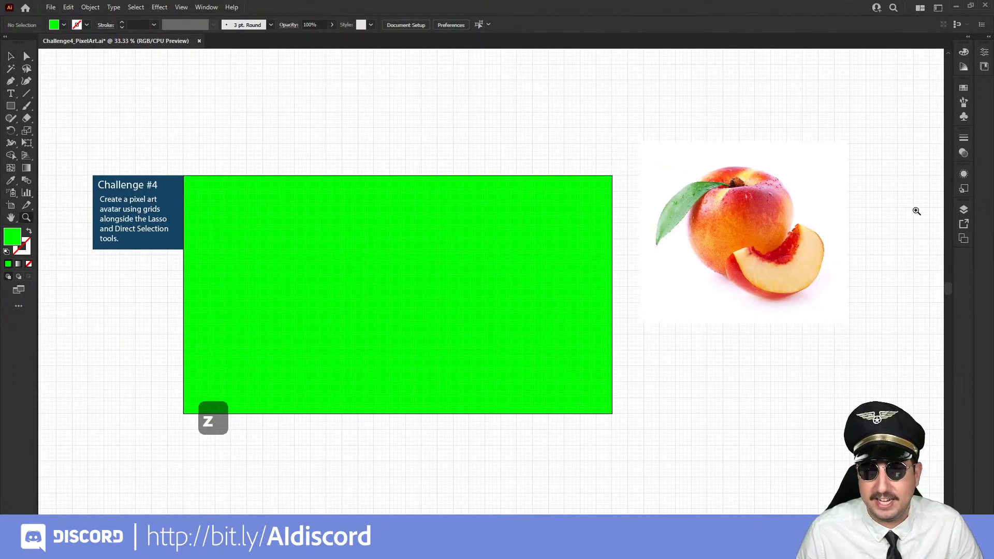
Display the document's layers, make the Pixels layer active and lock the Background layer
{"action": "left_click", "coordinate": [963, 209]}
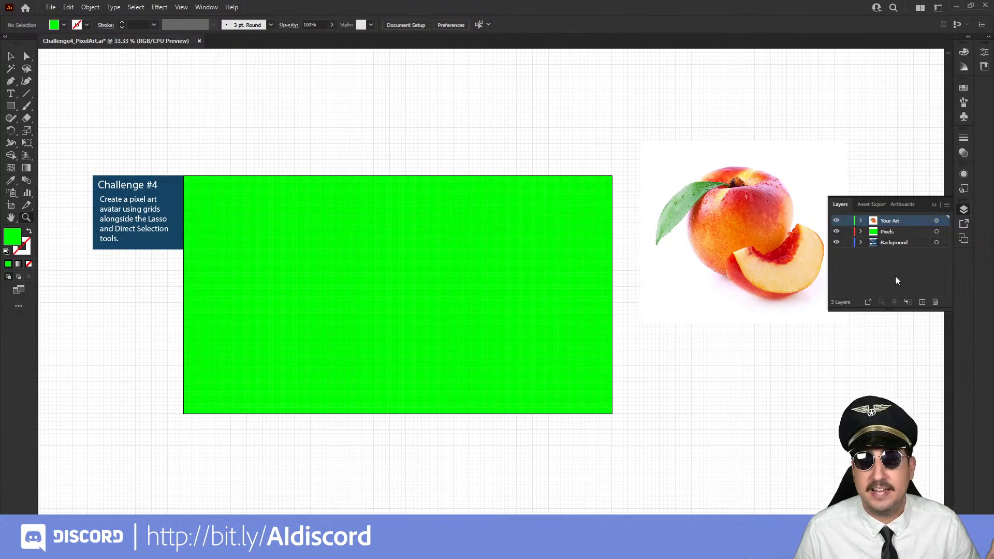
{"action": "left_click", "coordinate": [901, 236]}
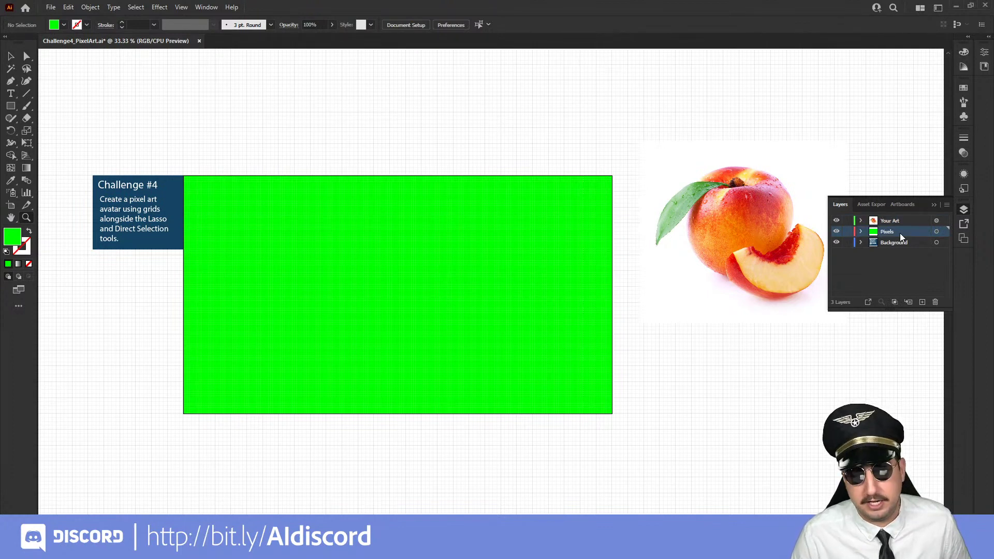
{"action": "left_click", "coordinate": [847, 243]}
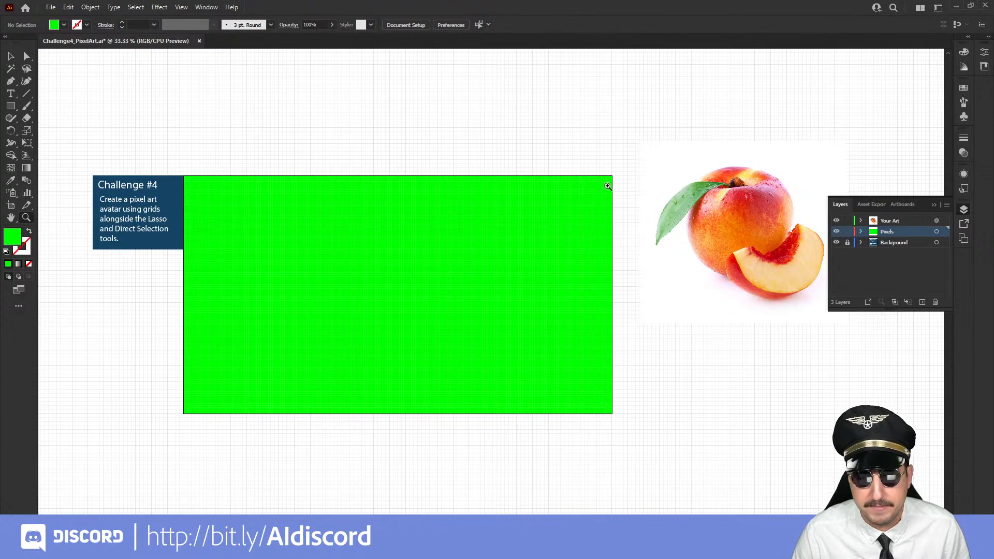
Select the peach photo and center it horizontally and vertically on the green artboard
{"action": "left_click", "coordinate": [11, 55]}
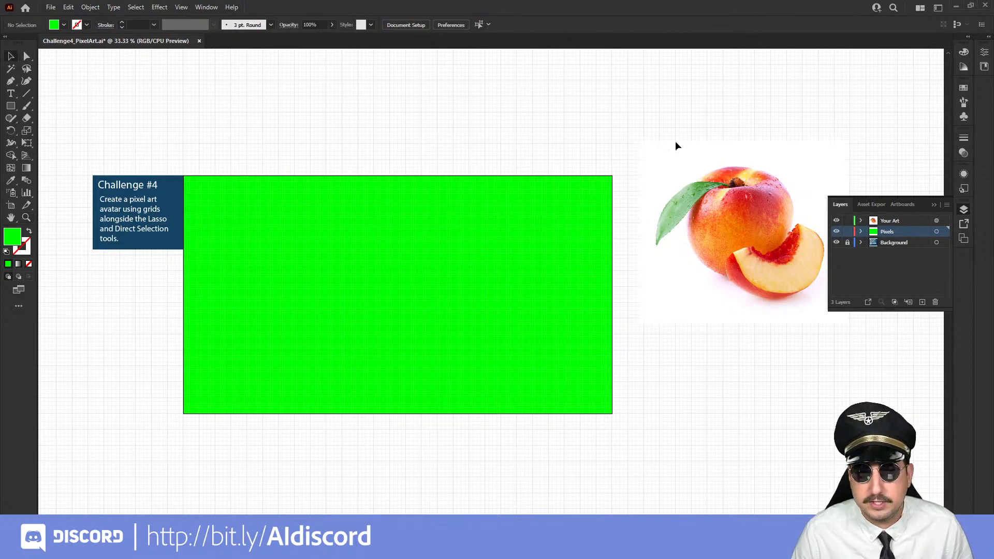
{"action": "left_click", "coordinate": [703, 192]}
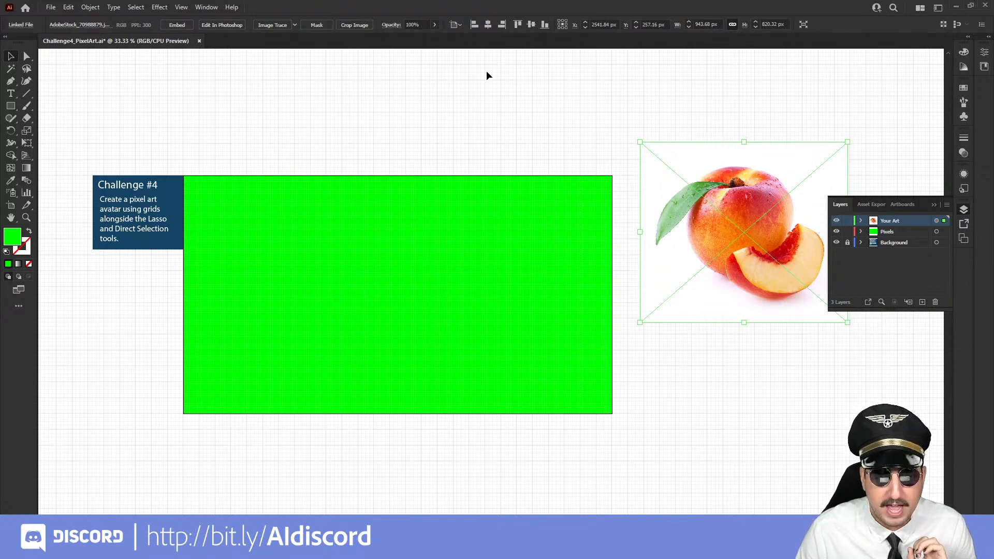
{"action": "left_click", "coordinate": [488, 24]}
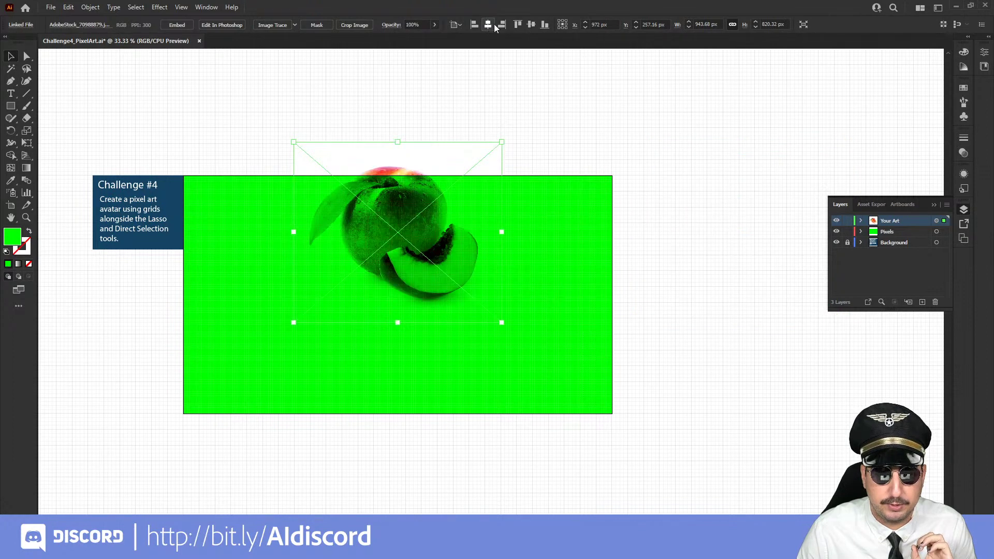
{"action": "left_click", "coordinate": [530, 26]}
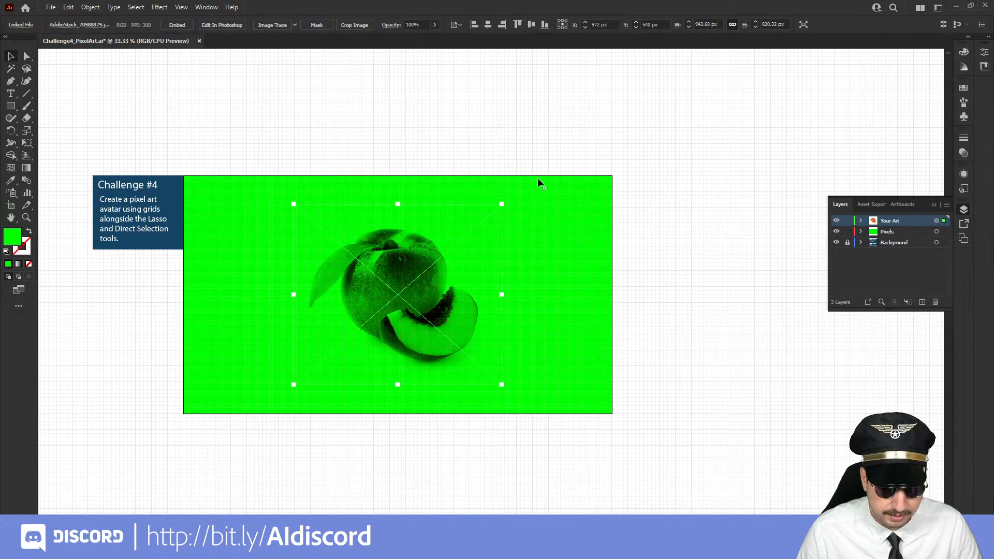
Scale the peach photo up proportionally about its center to about 1310 by 1139 px
{"action": "key", "text": "s"}
{"action": "mouse_move", "coordinate": [583, 141]}
{"action": "left_mouse_down"}
{"action": "mouse_move", "coordinate": [574, 158]}
{"action": "mouse_move", "coordinate": [588, 145]}
{"action": "left_mouse_up"}
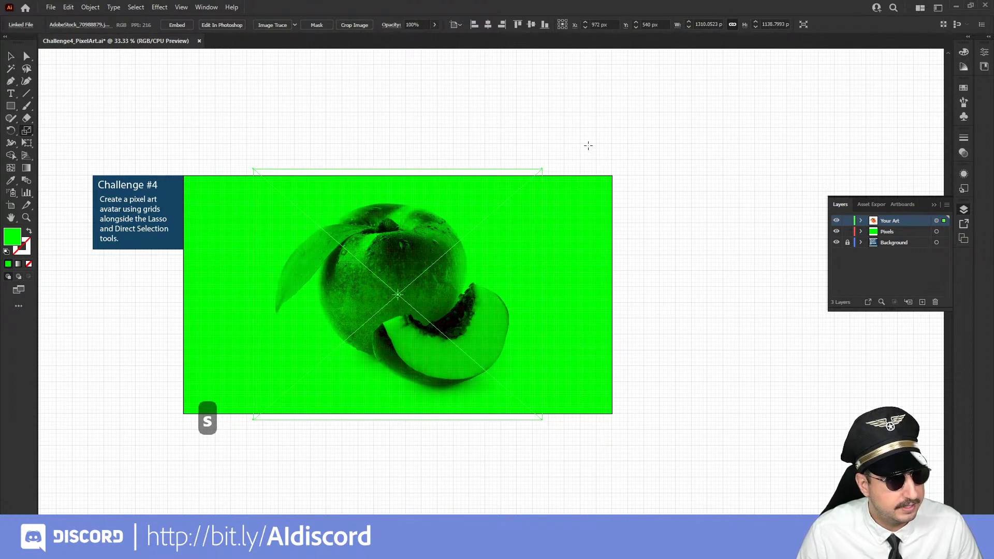
{"action": "key", "text": "v"}
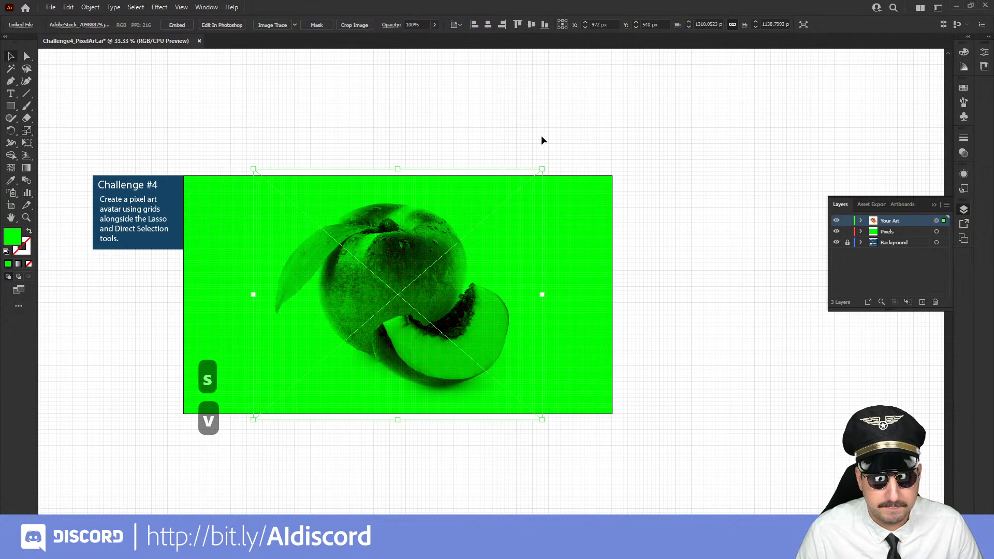
{"action": "left_click", "coordinate": [541, 135]}
{"action": "left_click", "coordinate": [432, 216]}
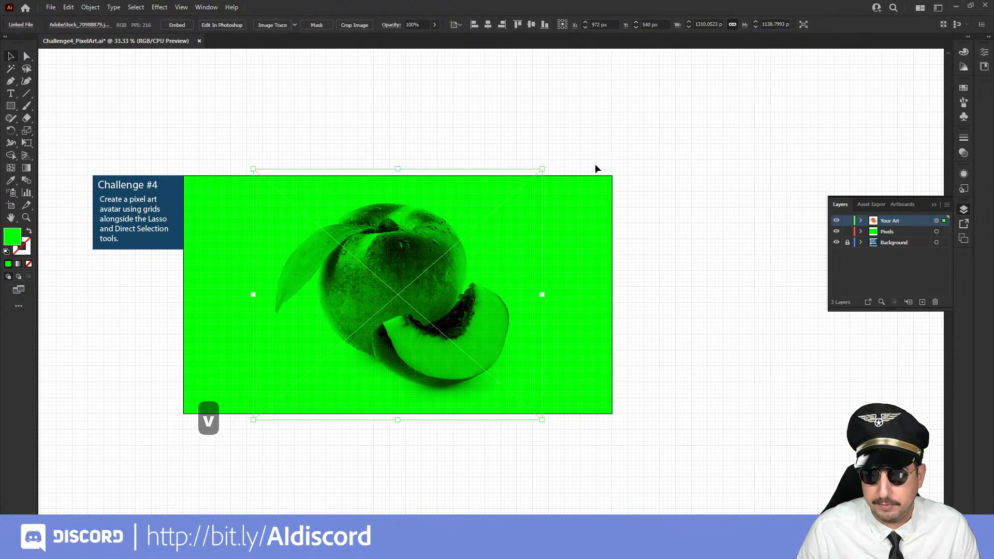
Compare the appearance and blending mode of the selected peach photo with those of the targeted Your Art layer
{"action": "left_click", "coordinate": [964, 173]}
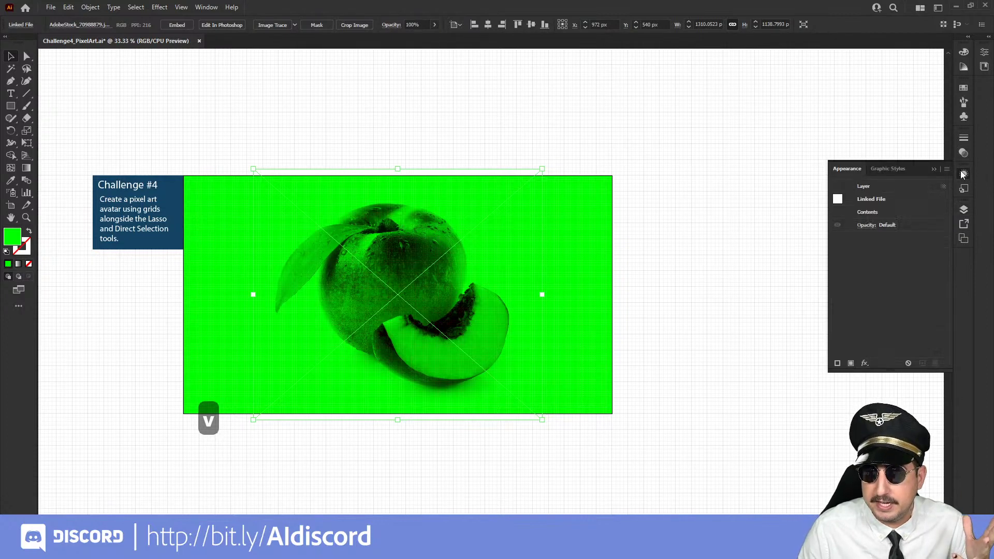
{"action": "left_click", "coordinate": [964, 153]}
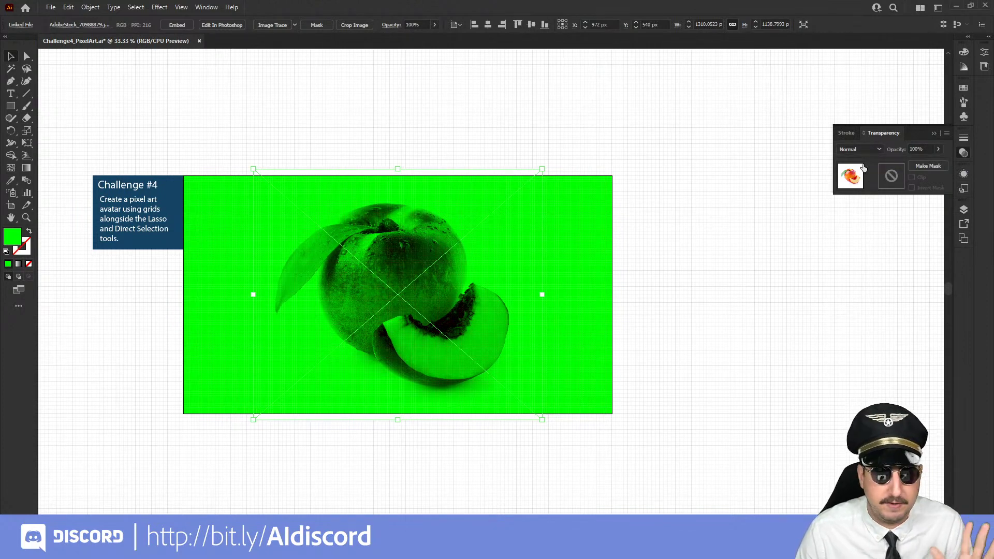
{"action": "left_click", "coordinate": [959, 212]}
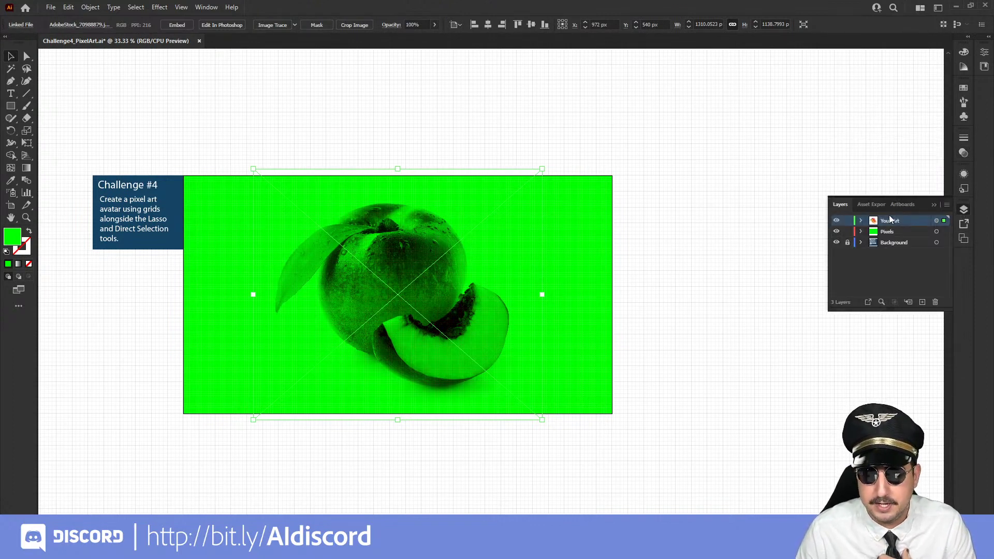
{"action": "left_click", "coordinate": [936, 221]}
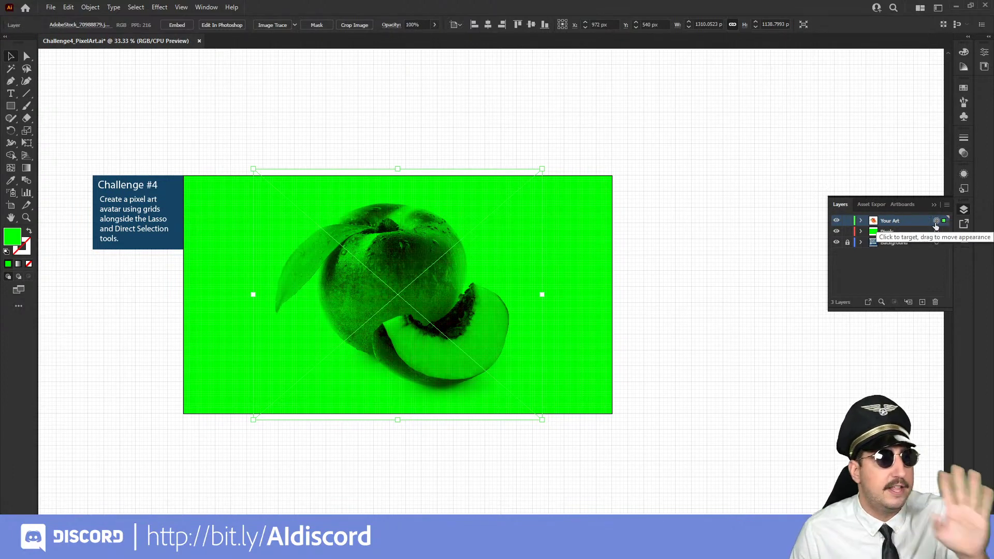
{"action": "left_click", "coordinate": [964, 153]}
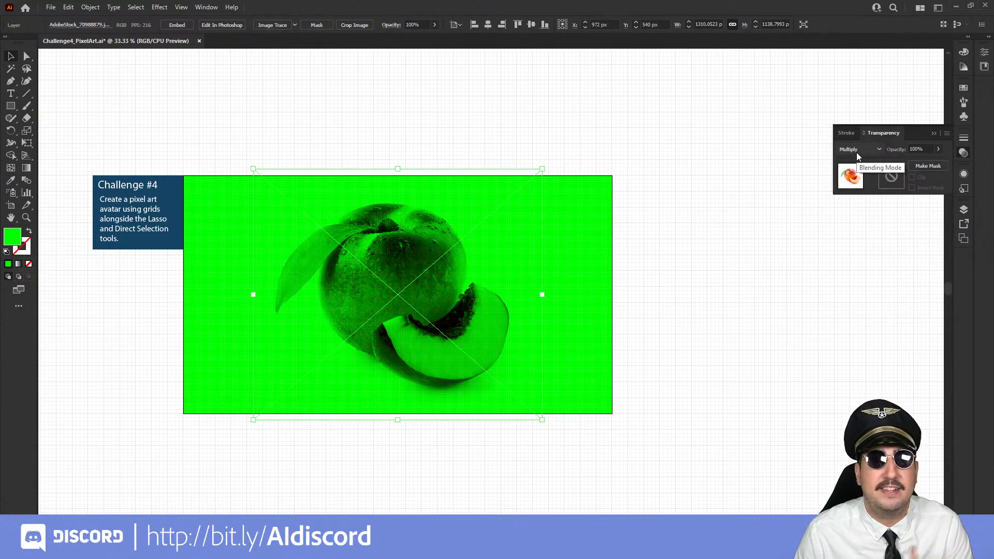
{"action": "left_click", "coordinate": [964, 210]}
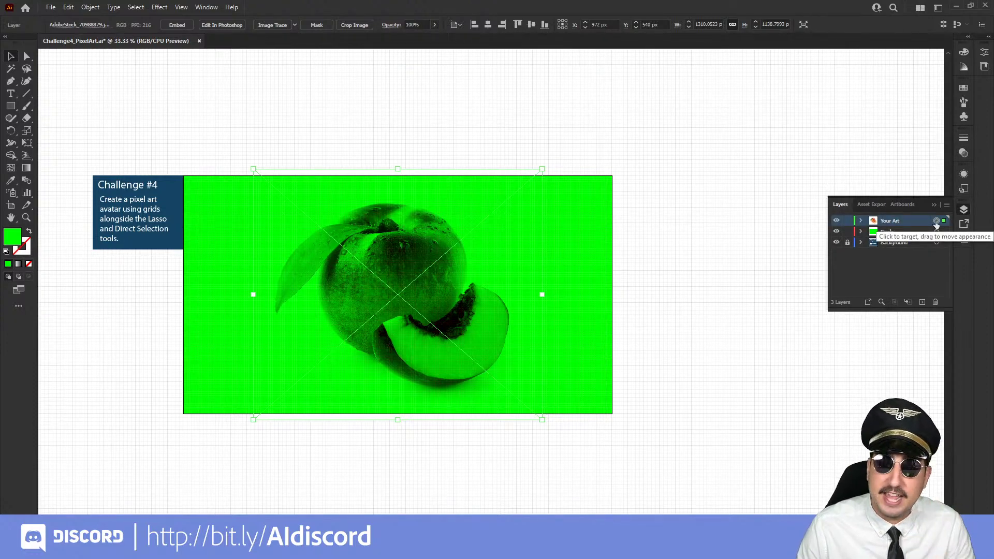
{"action": "left_click", "coordinate": [962, 154]}
{"action": "left_click", "coordinate": [569, 204]}
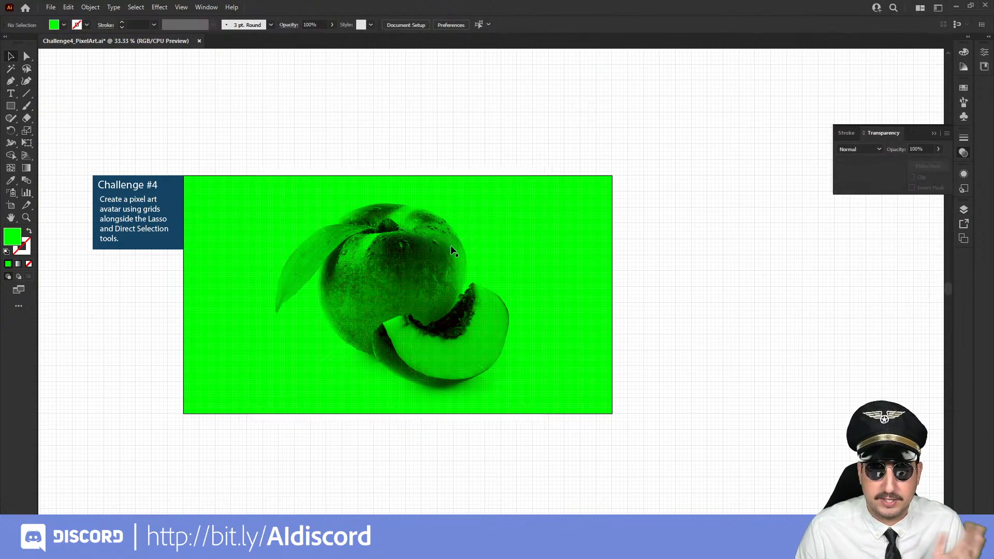
{"action": "left_click", "coordinate": [454, 251]}
Target the whole Your Art layer and set its blending mode to Normal
{"action": "left_click", "coordinate": [962, 210]}
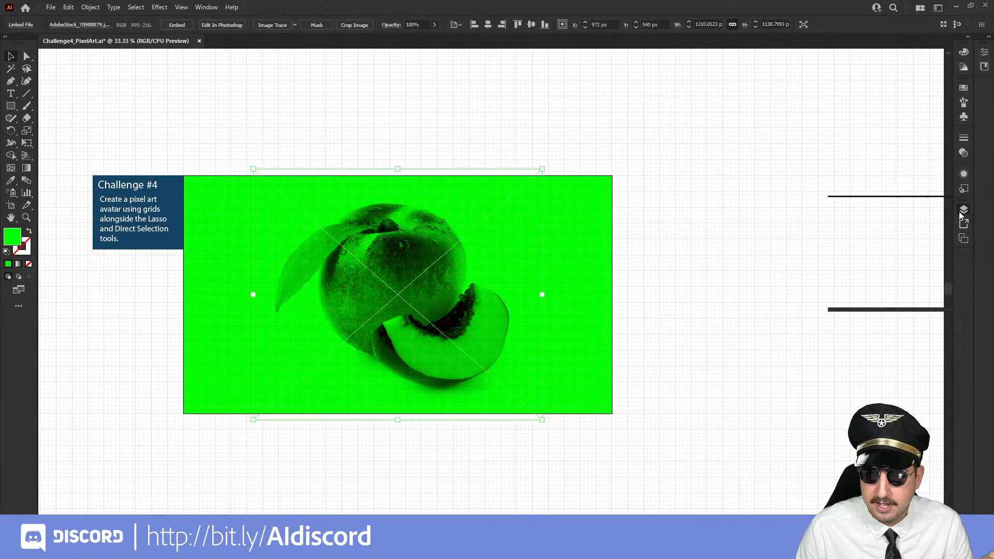
{"action": "left_click", "coordinate": [936, 220]}
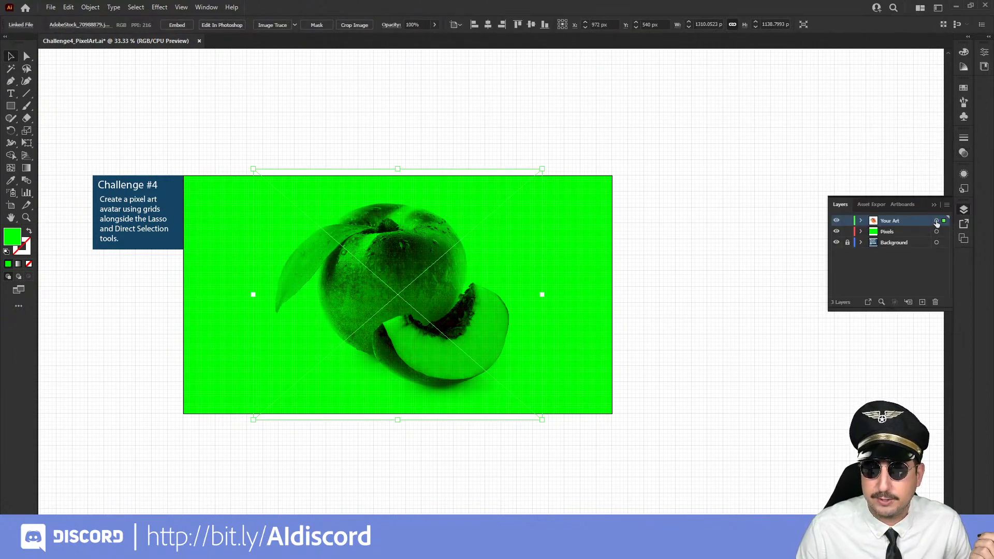
{"action": "left_click", "coordinate": [963, 153]}
{"action": "left_click", "coordinate": [861, 150]}
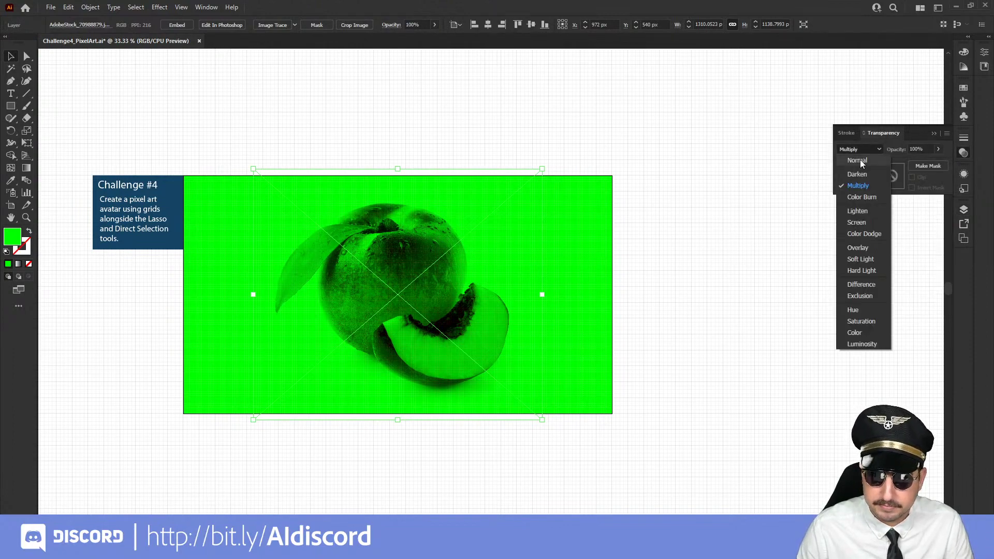
{"action": "left_click", "coordinate": [860, 161]}
{"action": "left_click", "coordinate": [673, 214]}
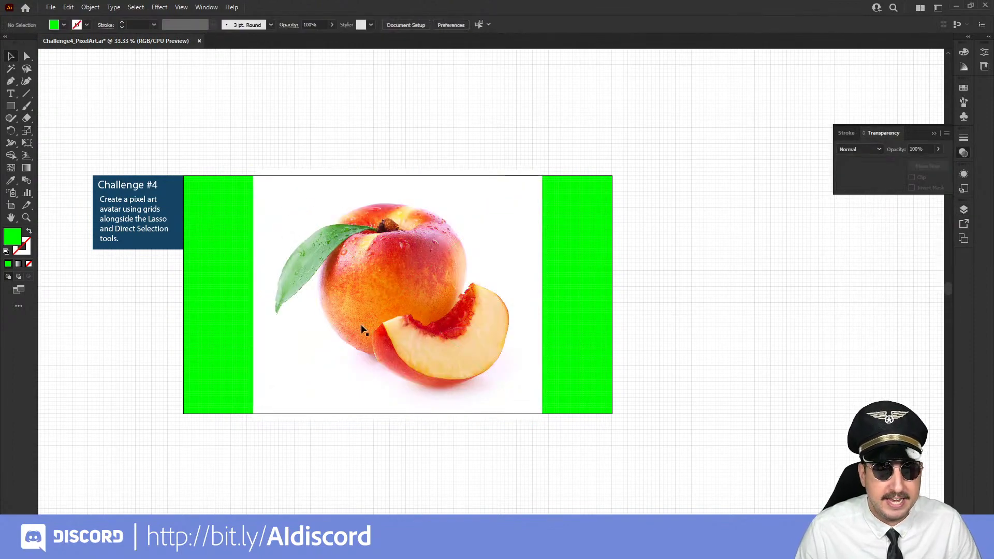
Lock the Your Art layer and check that squares beneath the peach photo can be selected, leaving nothing selected
{"action": "left_click", "coordinate": [385, 279]}
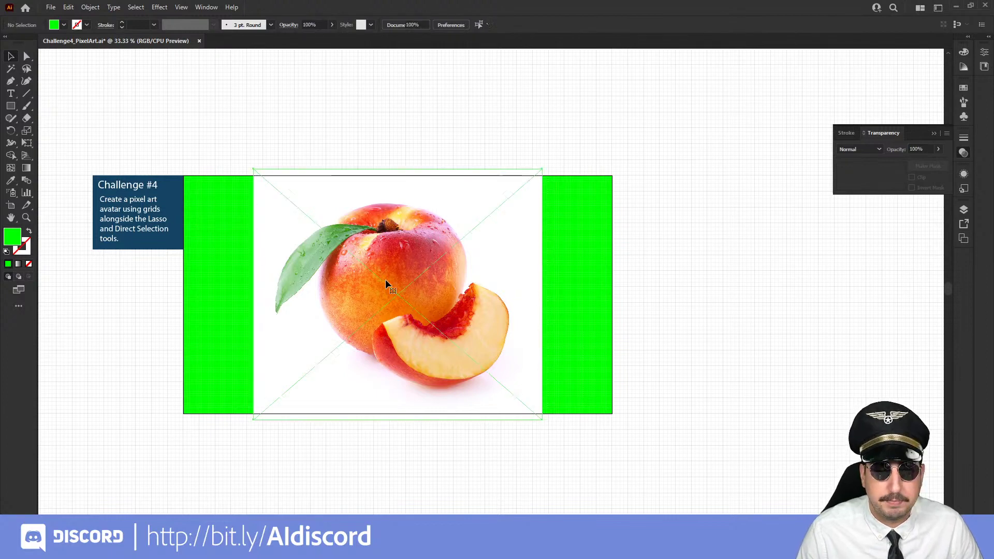
{"action": "left_click", "coordinate": [962, 209]}
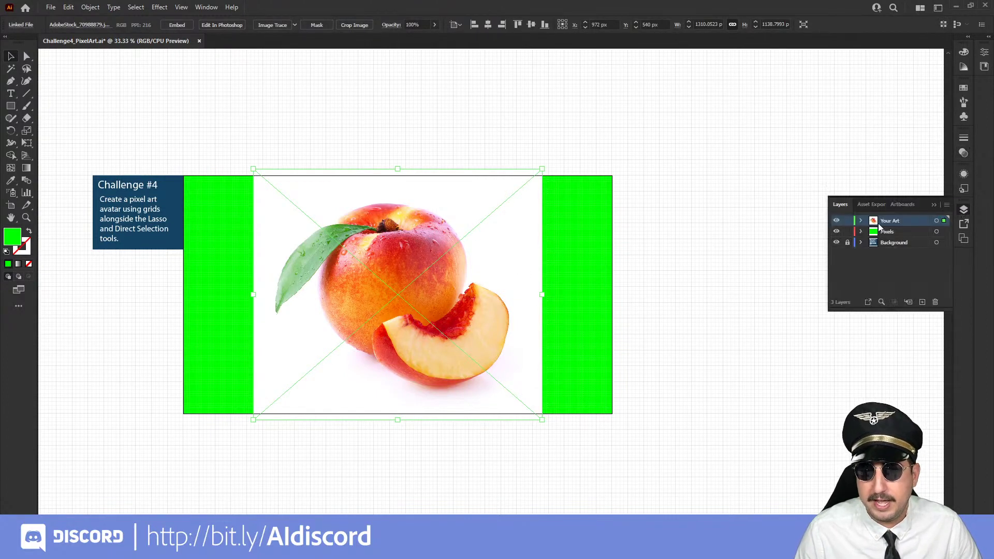
{"action": "left_click", "coordinate": [847, 221]}
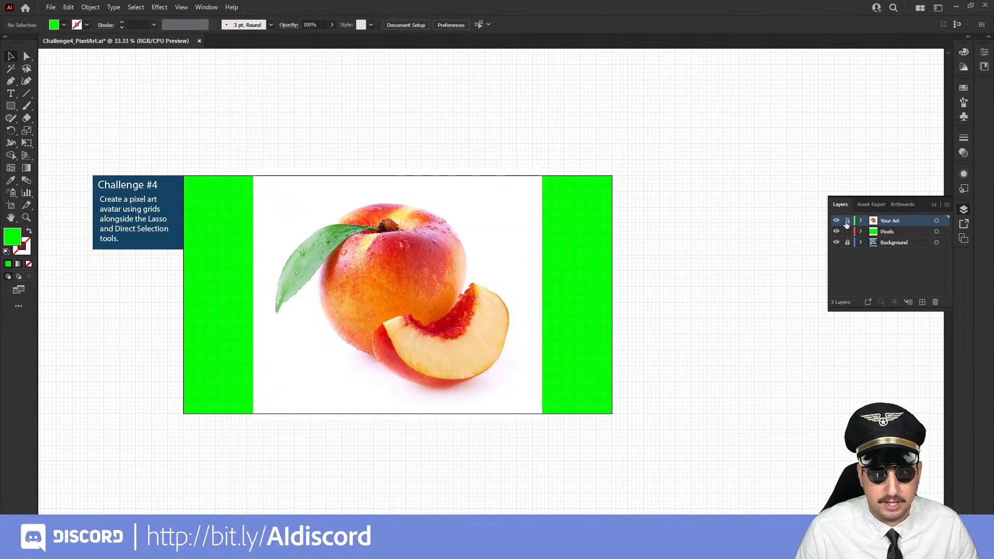
{"action": "left_click", "coordinate": [465, 247]}
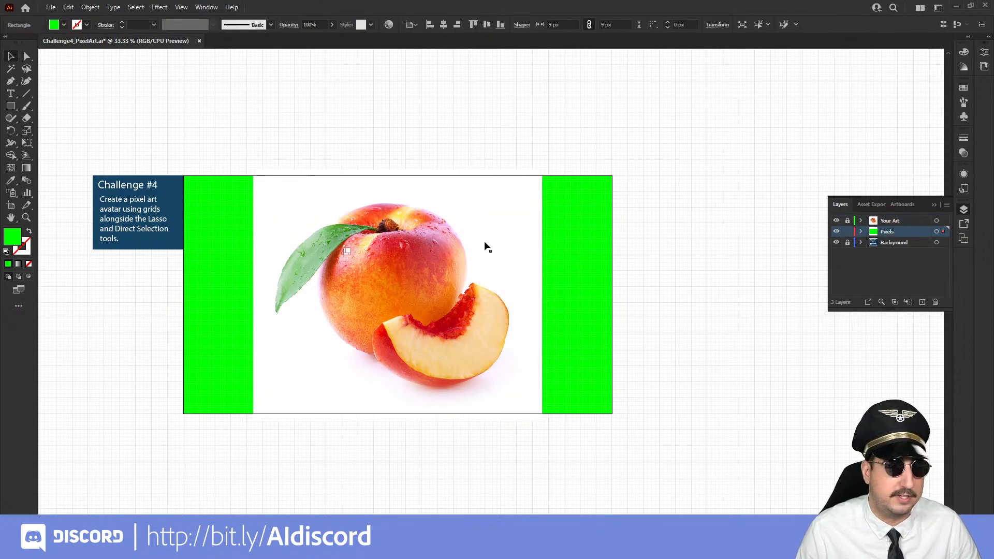
{"action": "left_click", "coordinate": [659, 244]}
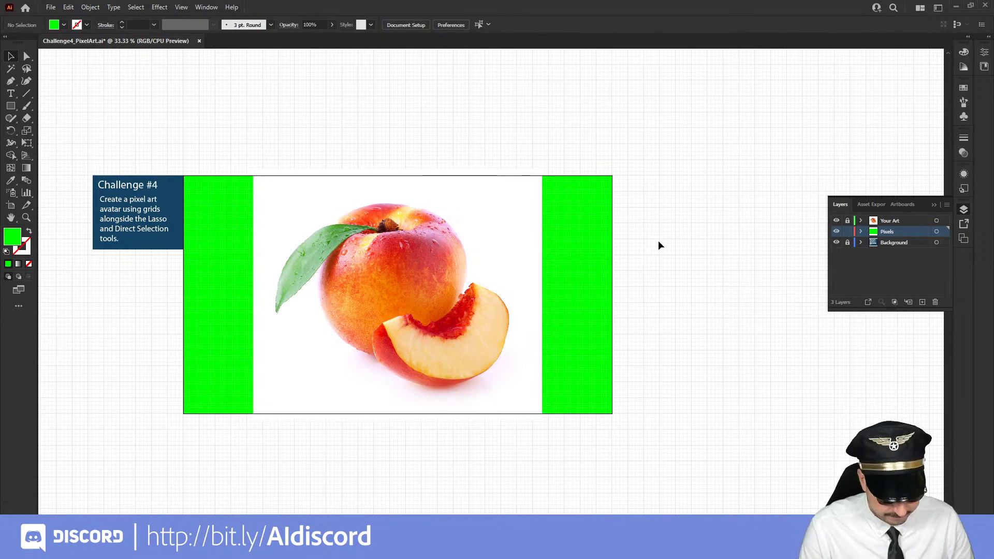
Examine the grid of squares in Outline view, and return to the color preview to inspect the peach up close
{"action": "key", "text": "ctrl+y"}
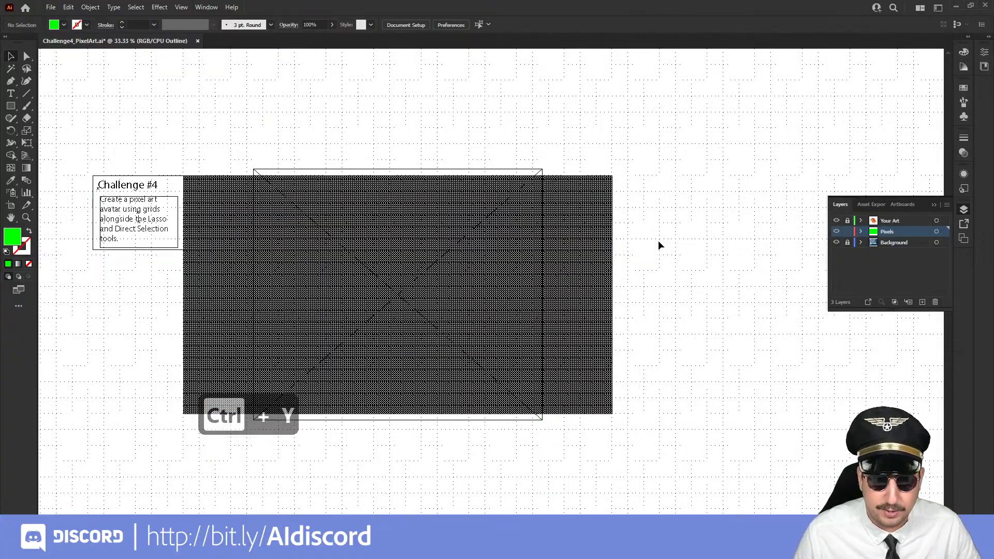
{"action": "key", "text": "z"}
{"action": "left_click", "coordinate": [484, 255]}
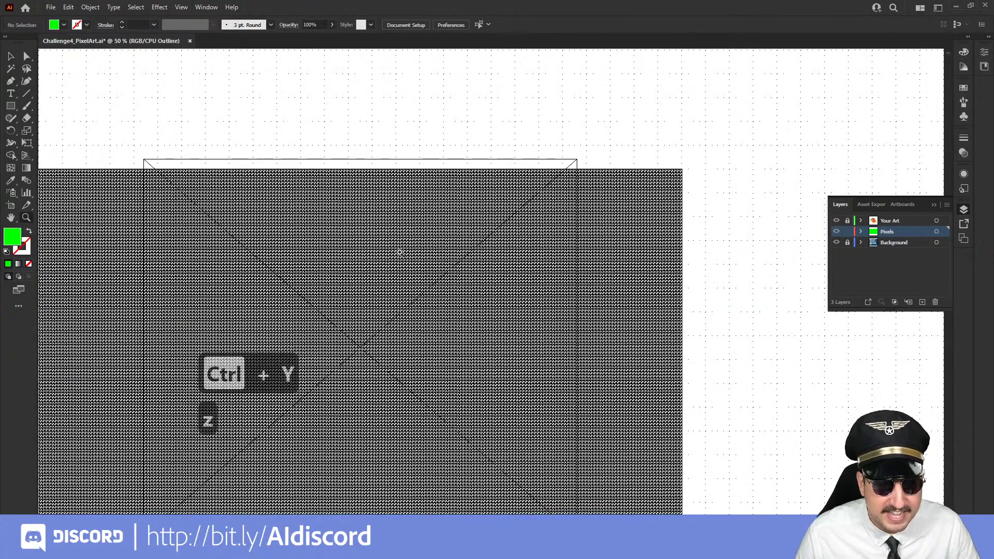
{"action": "left_click", "coordinate": [400, 252]}
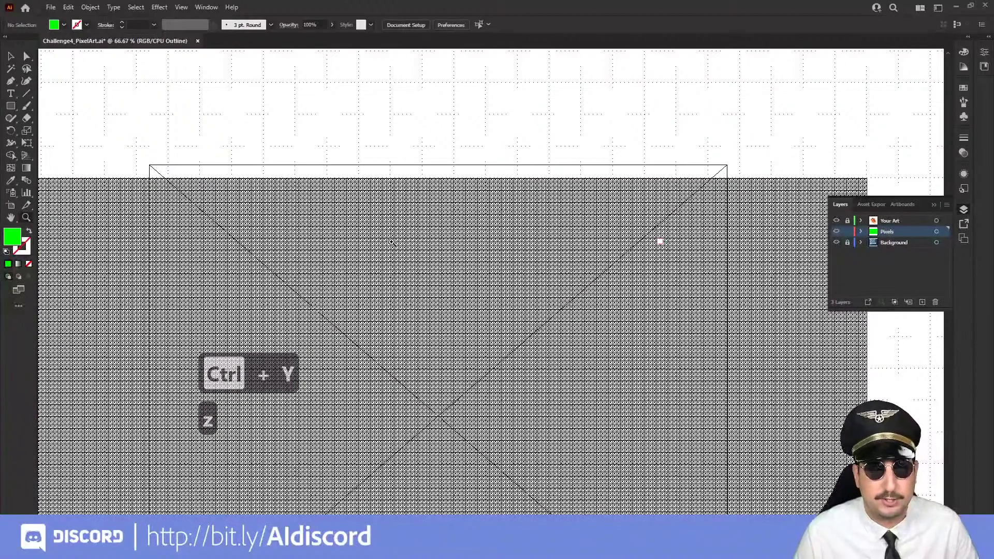
{"action": "key", "text": "ctrl+y"}
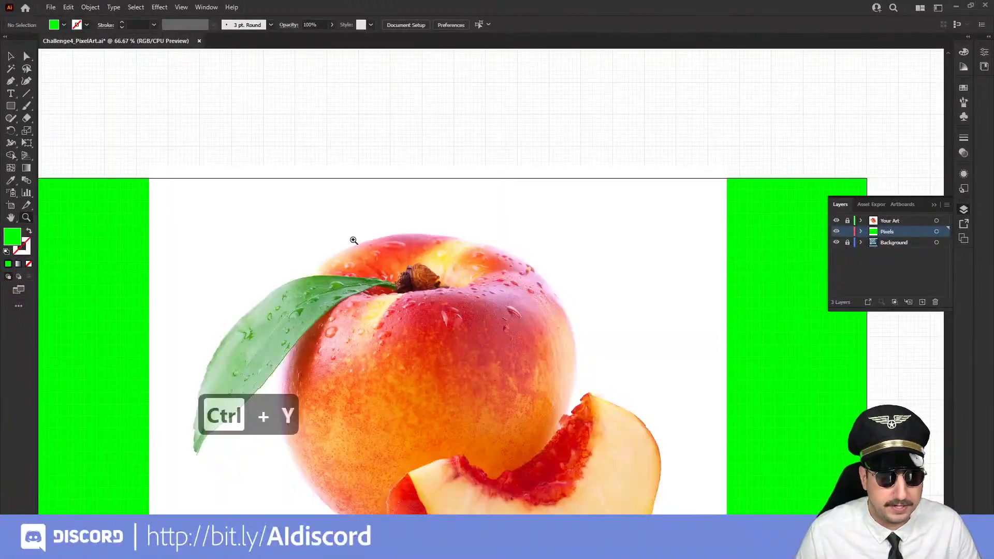
{"action": "left_click_drag", "start_coordinate": [433, 322], "coordinate": [472, 215]}
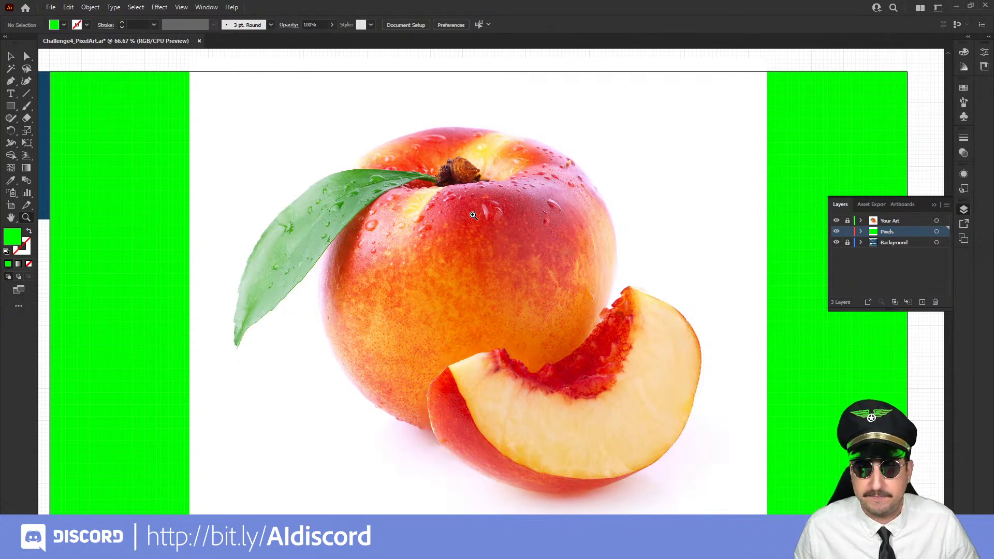
{"action": "left_click", "coordinate": [491, 334], "text": "alt"}
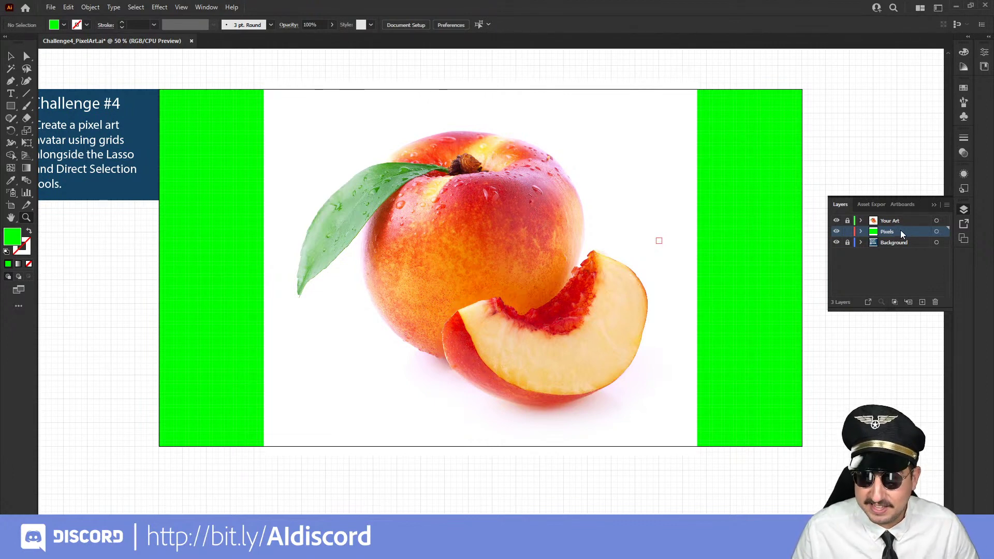
Duplicate the Pixels layer, name the copy PeachBase, and hide and lock the original Pixels layer
{"action": "left_click", "coordinate": [947, 205]}
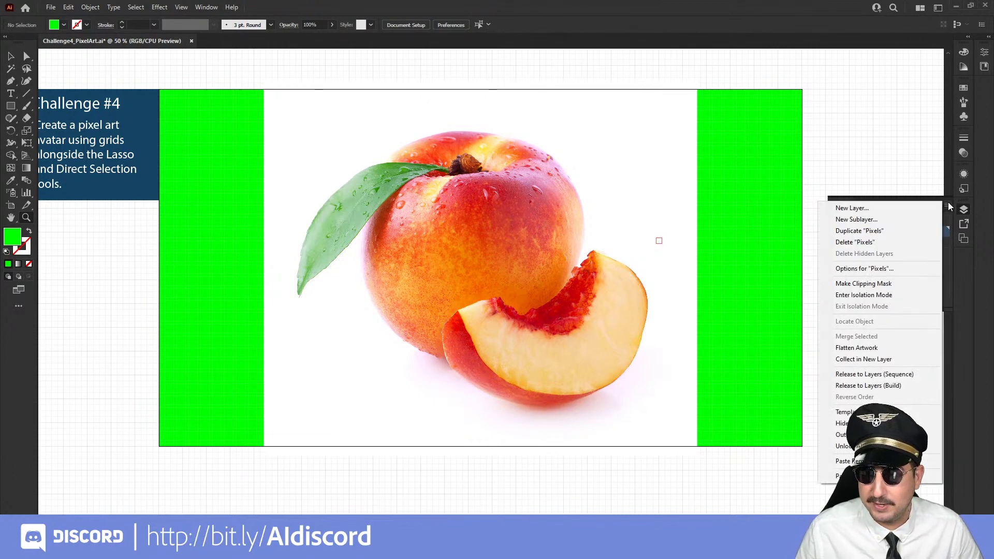
{"action": "left_click", "coordinate": [886, 231]}
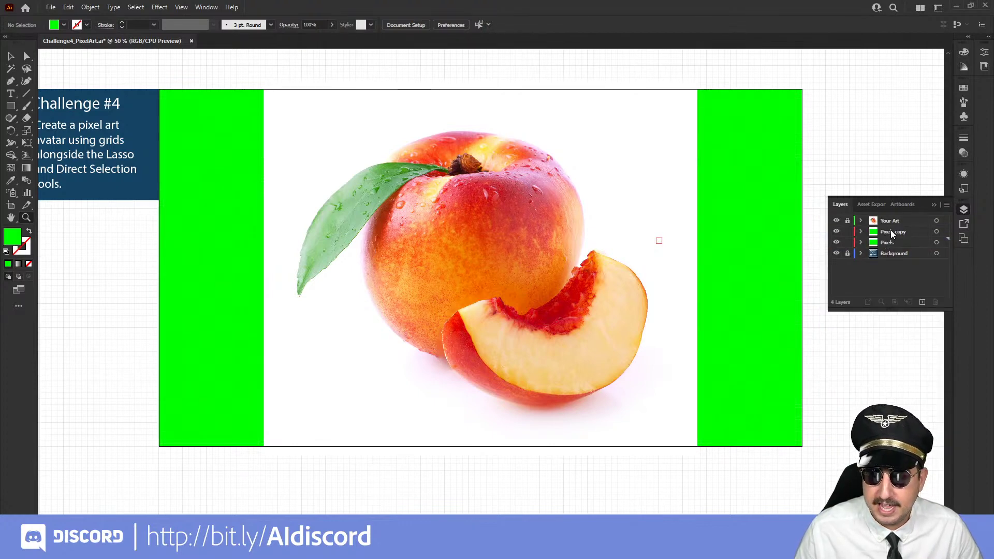
{"action": "double_click", "coordinate": [893, 233]}
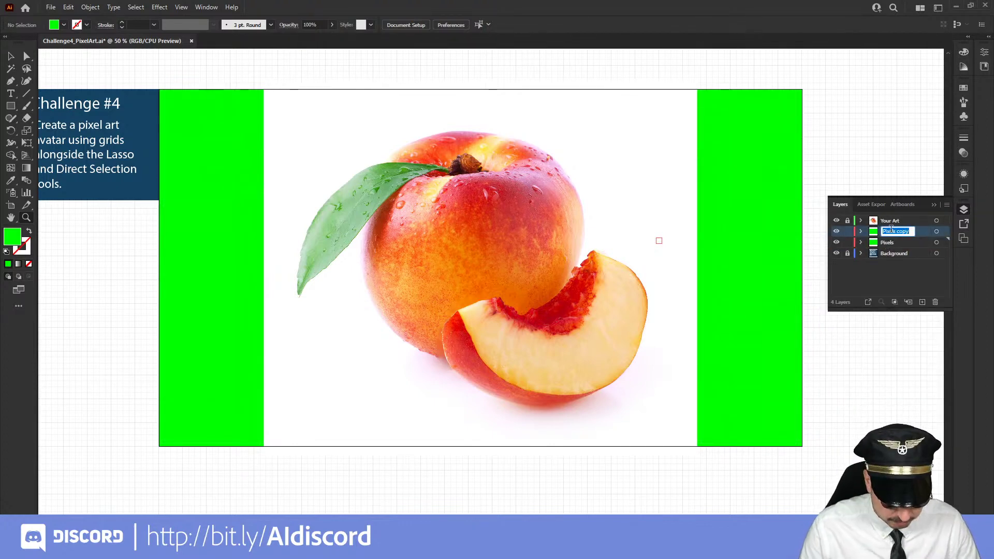
{"action": "type", "text": "PeachBase"}
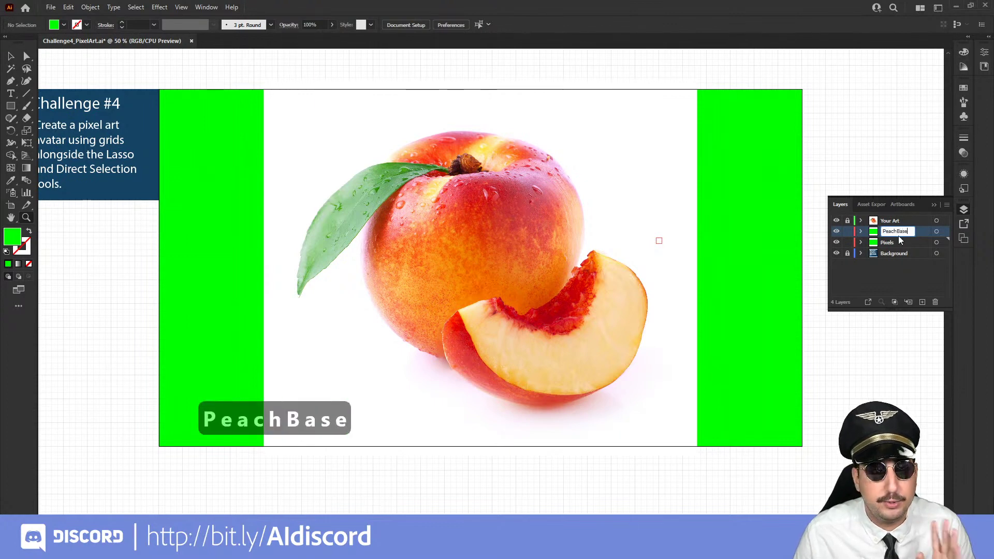
{"action": "left_click", "coordinate": [889, 269]}
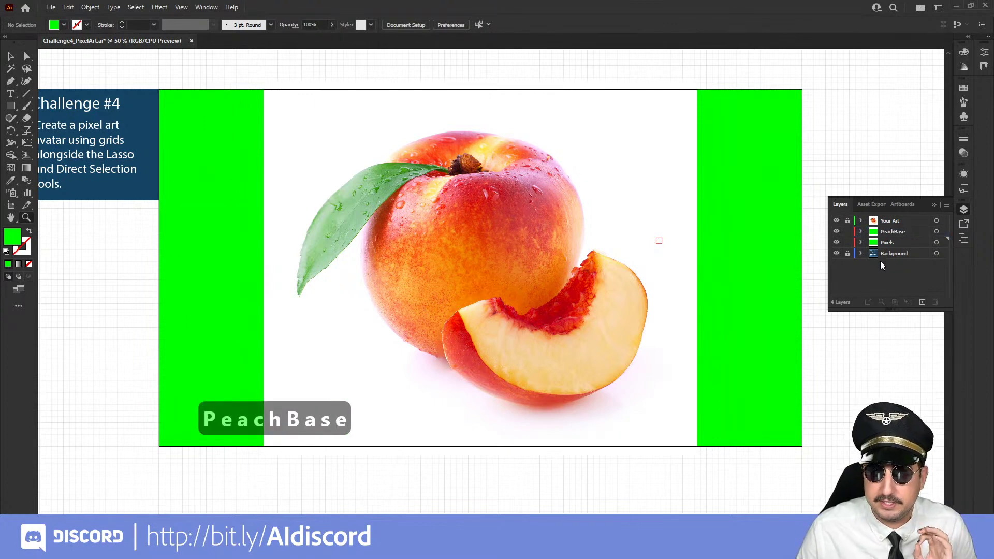
{"action": "left_click", "coordinate": [837, 242]}
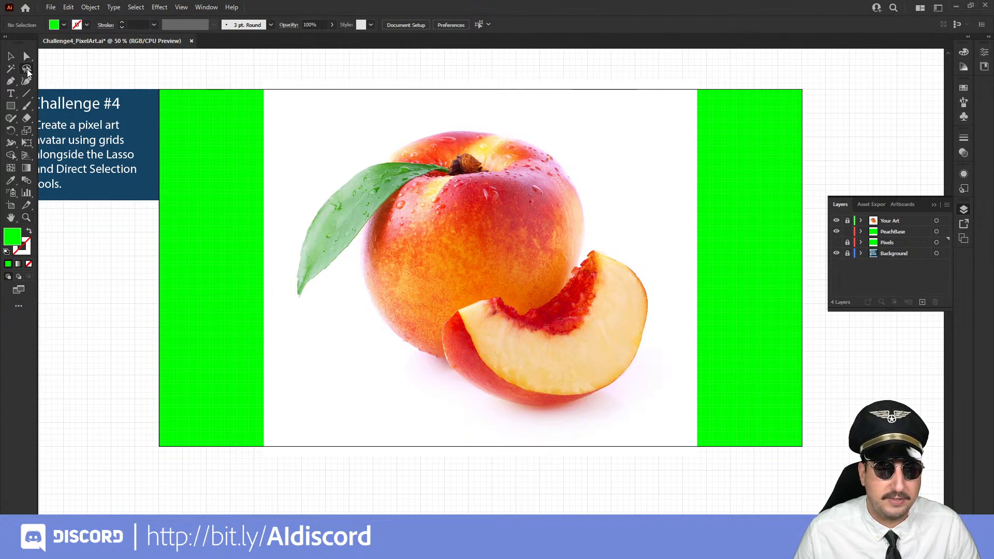
Lasso all PeachBase squares outside the round peach and delete them together with the leftover partial squares along its edge
{"action": "key", "text": "q"}
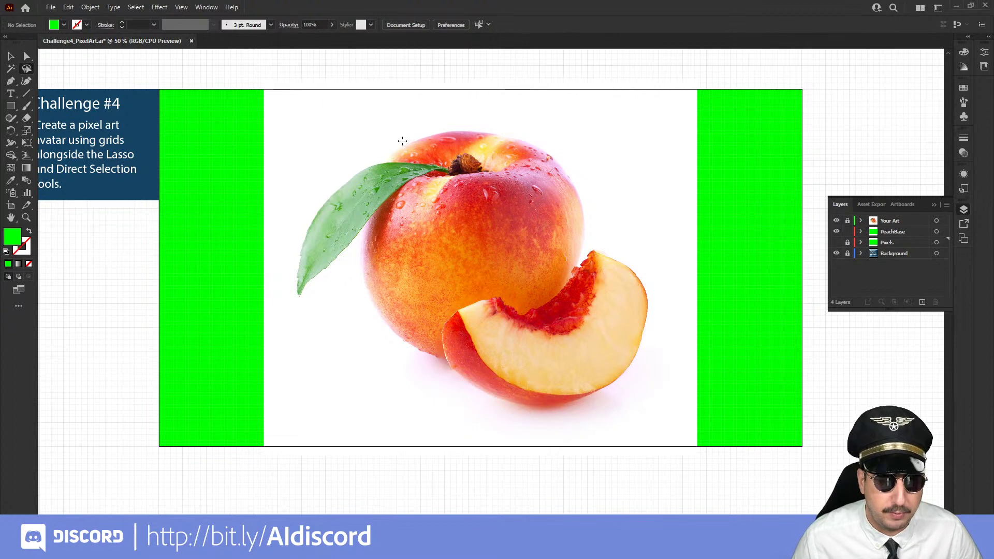
{"action": "mouse_move", "coordinate": [405, 145]}
{"action": "left_mouse_down"}
{"action": "mouse_move", "coordinate": [370, 191]}
{"action": "mouse_move", "coordinate": [361, 274]}
{"action": "mouse_move", "coordinate": [385, 332]}
{"action": "mouse_move", "coordinate": [423, 359]}
{"action": "mouse_move", "coordinate": [467, 365]}
{"action": "mouse_move", "coordinate": [526, 350]}
{"action": "mouse_move", "coordinate": [561, 314]}
{"action": "mouse_move", "coordinate": [588, 253]}
{"action": "mouse_move", "coordinate": [588, 207]}
{"action": "mouse_move", "coordinate": [555, 152]}
{"action": "mouse_move", "coordinate": [522, 134]}
{"action": "mouse_move", "coordinate": [465, 125]}
{"action": "mouse_move", "coordinate": [411, 141]}
{"action": "mouse_move", "coordinate": [382, 79]}
{"action": "mouse_move", "coordinate": [438, 68]}
{"action": "mouse_move", "coordinate": [806, 71]}
{"action": "mouse_move", "coordinate": [855, 119]}
{"action": "mouse_move", "coordinate": [885, 292]}
{"action": "mouse_move", "coordinate": [815, 484]}
{"action": "mouse_move", "coordinate": [630, 491]}
{"action": "mouse_move", "coordinate": [157, 455]}
{"action": "mouse_move", "coordinate": [124, 410]}
{"action": "mouse_move", "coordinate": [118, 247]}
{"action": "mouse_move", "coordinate": [124, 93]}
{"action": "mouse_move", "coordinate": [145, 63]}
{"action": "mouse_move", "coordinate": [350, 76]}
{"action": "mouse_move", "coordinate": [379, 90]}
{"action": "mouse_move", "coordinate": [400, 136]}
{"action": "left_mouse_up"}
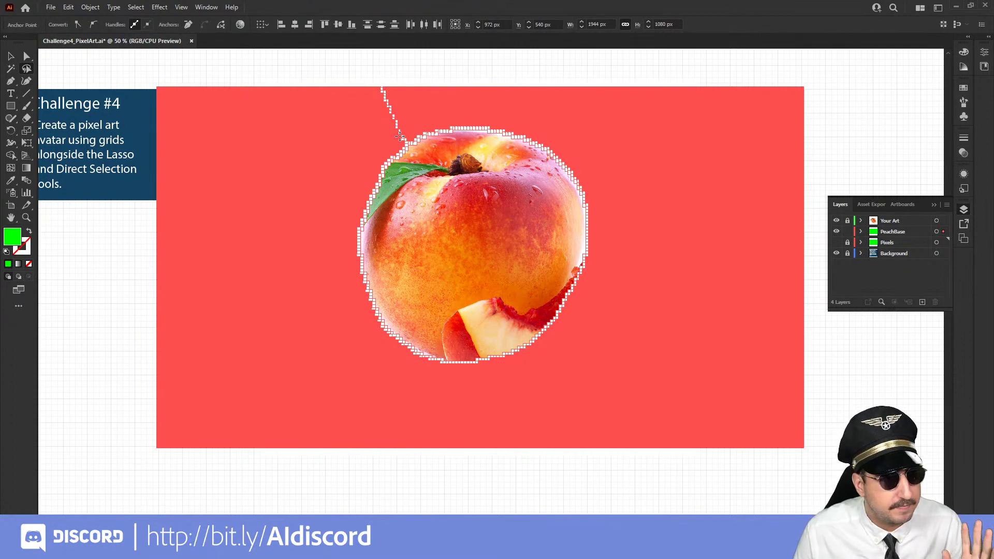
{"action": "key", "text": "Delete"}
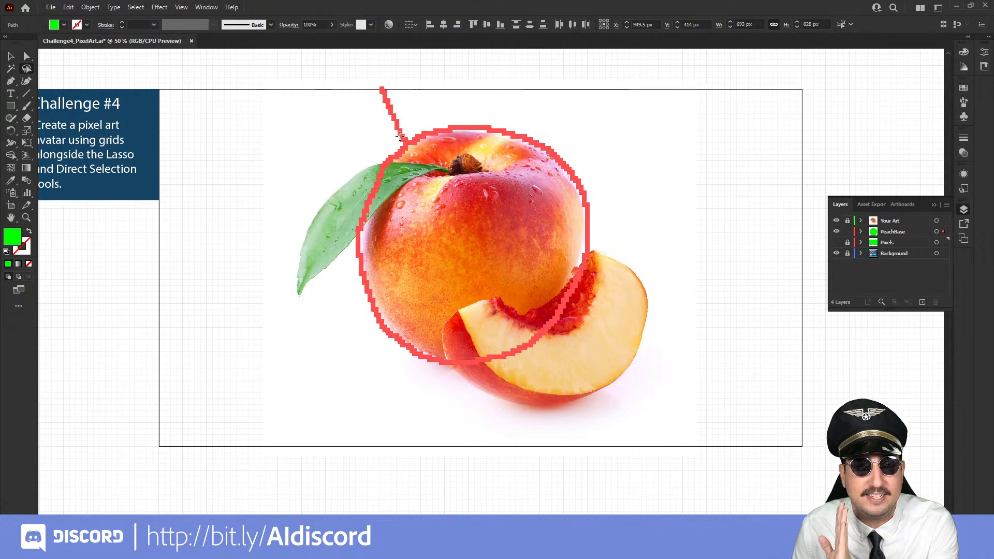
{"action": "left_click", "coordinate": [400, 135]}
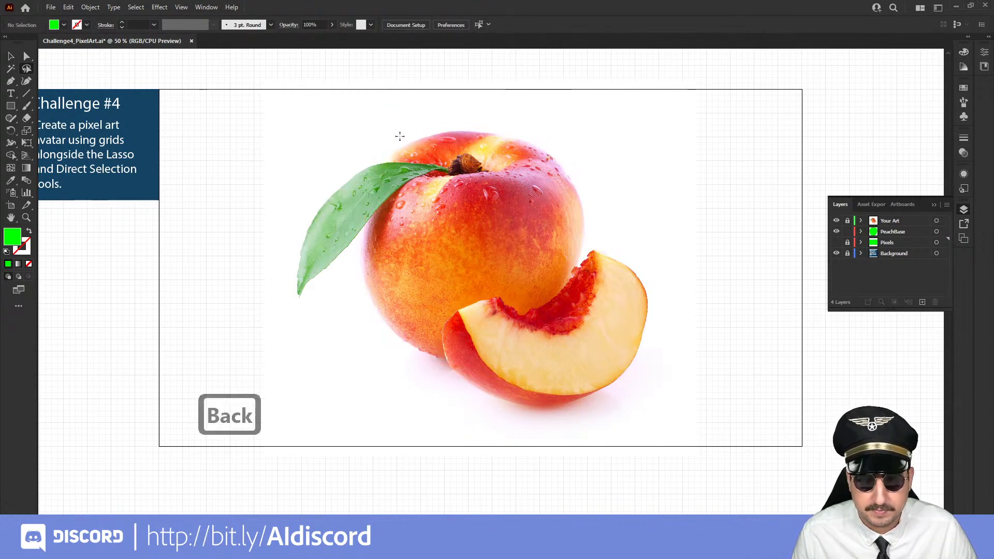
Check the PeachBase squares with the photo hidden, show the photo again, and move the PeachBase layer above Your Art
{"action": "left_click", "coordinate": [836, 221]}
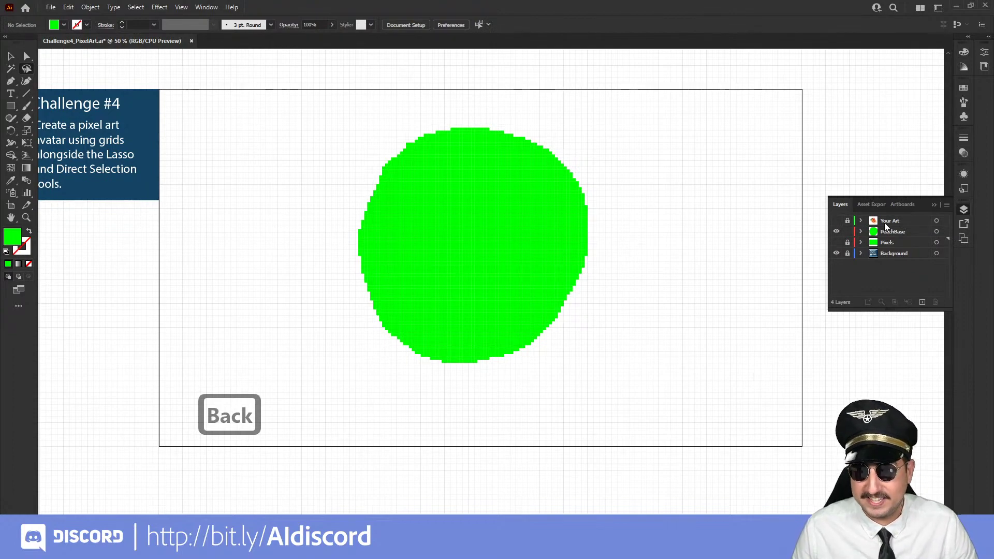
{"action": "left_click", "coordinate": [836, 221]}
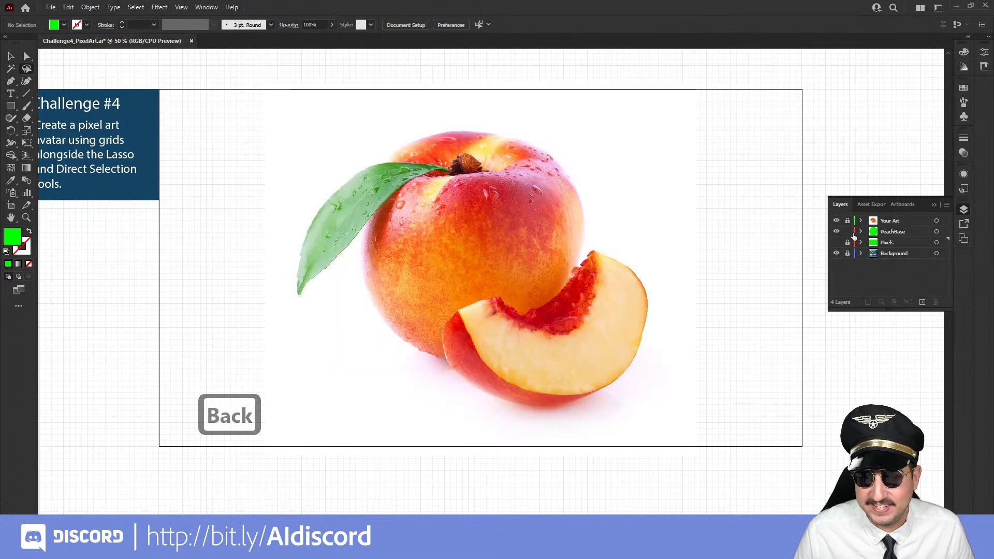
{"action": "left_click", "coordinate": [887, 232]}
{"action": "left_click_drag", "start_coordinate": [885, 220], "coordinate": [887, 219]}
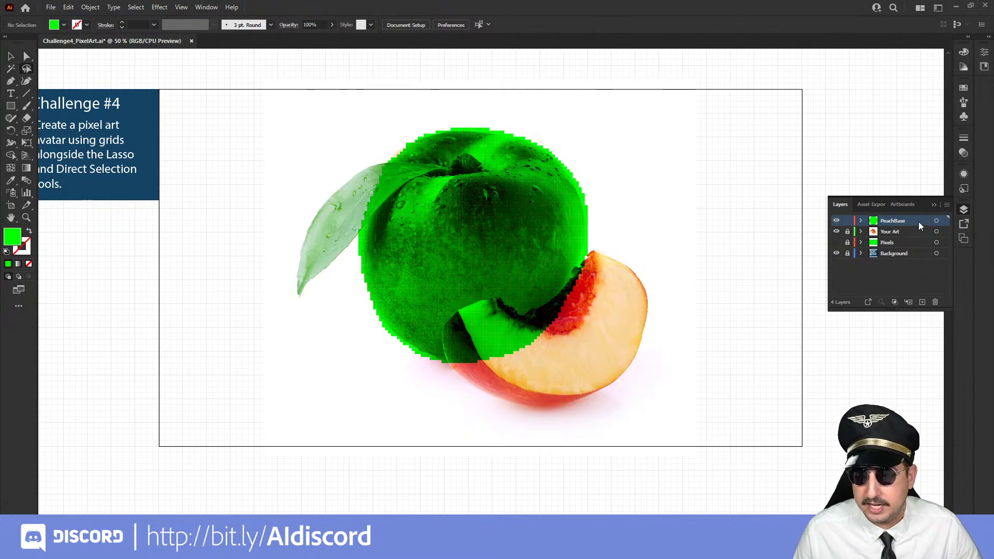
Recolor all PeachBase squares with the red sampled from the peach slice's lower skin, and deselect them
{"action": "left_click", "coordinate": [12, 57]}
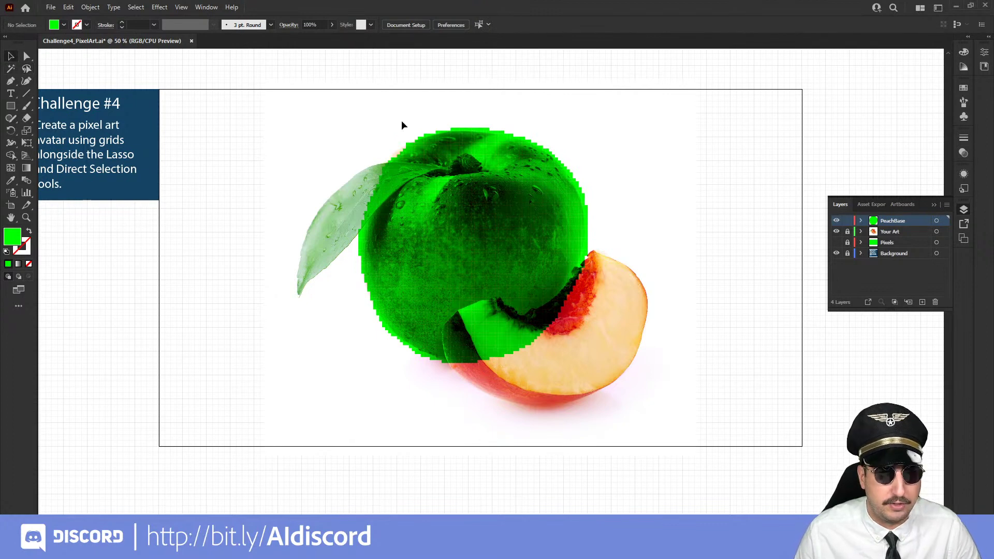
{"action": "left_click_drag", "start_coordinate": [334, 104], "coordinate": [650, 384]}
{"action": "key", "text": "i"}
{"action": "left_click", "coordinate": [468, 368]}
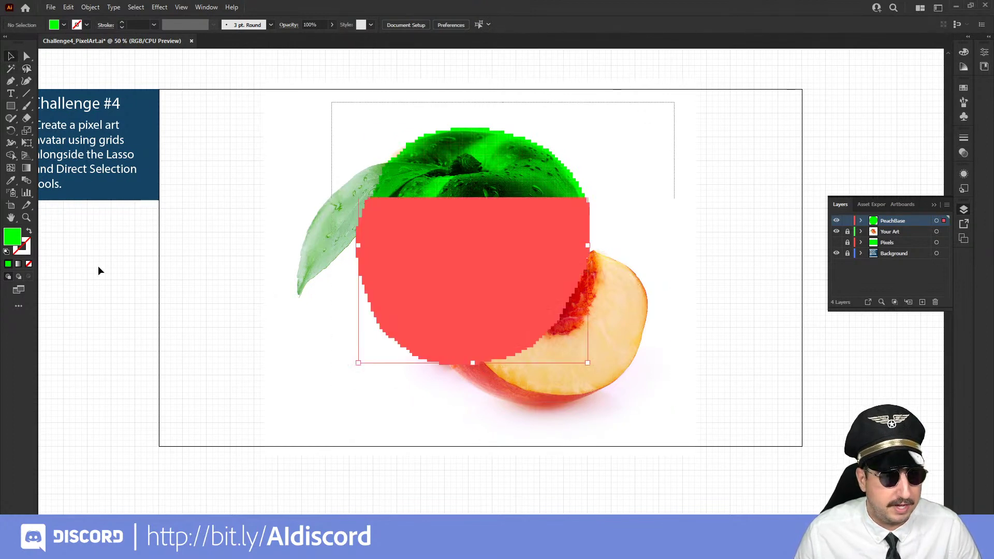
{"action": "left_click", "coordinate": [542, 399]}
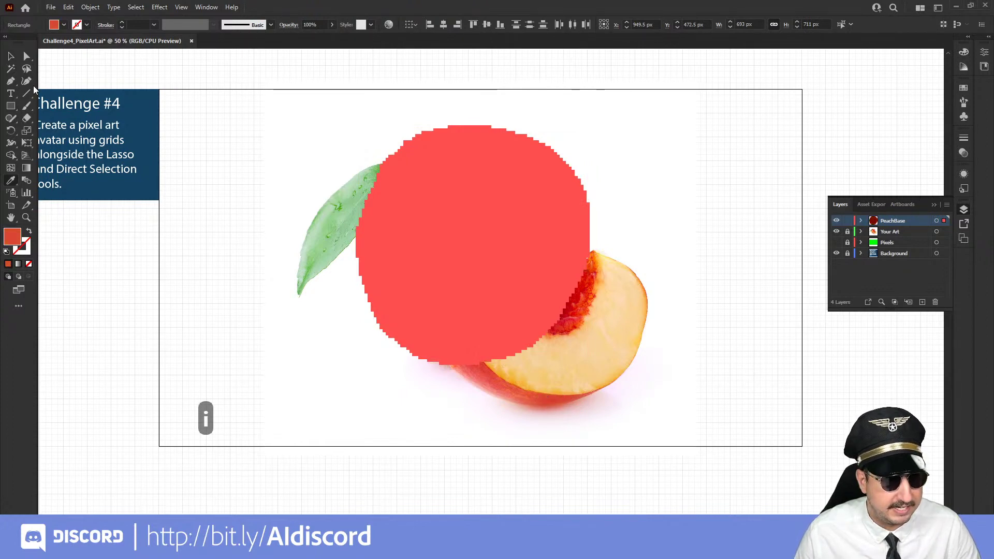
{"action": "left_click", "coordinate": [10, 56]}
{"action": "left_click", "coordinate": [325, 69]}
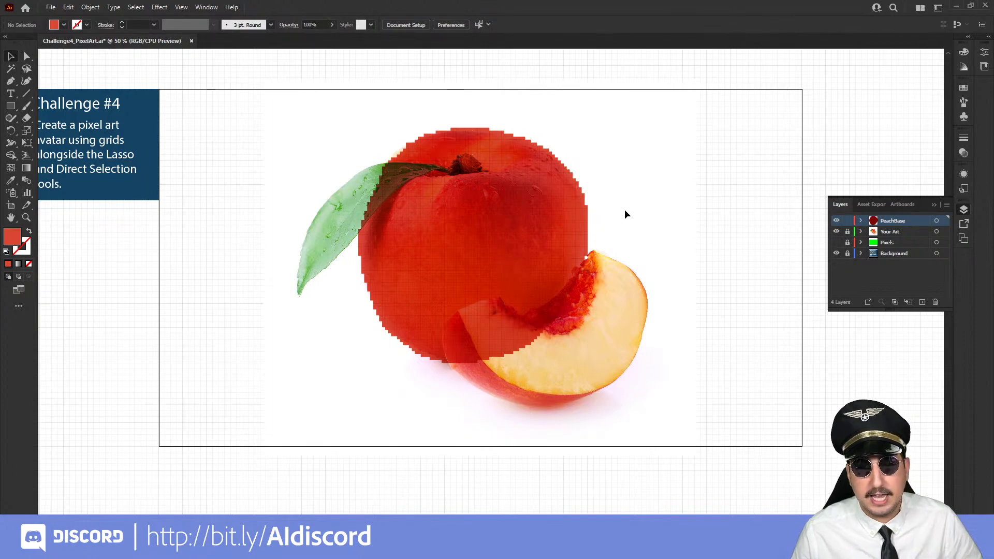
Copy an upper-right section of the red squares, about 198 by 162 px, onto the empty canvas outside the artboard
{"action": "scroll", "coordinate": [656, 153], "scroll_direction": "up", "scroll_amount": 5}
{"action": "scroll", "coordinate": [657, 152], "scroll_direction": "right", "scroll_amount": 5}
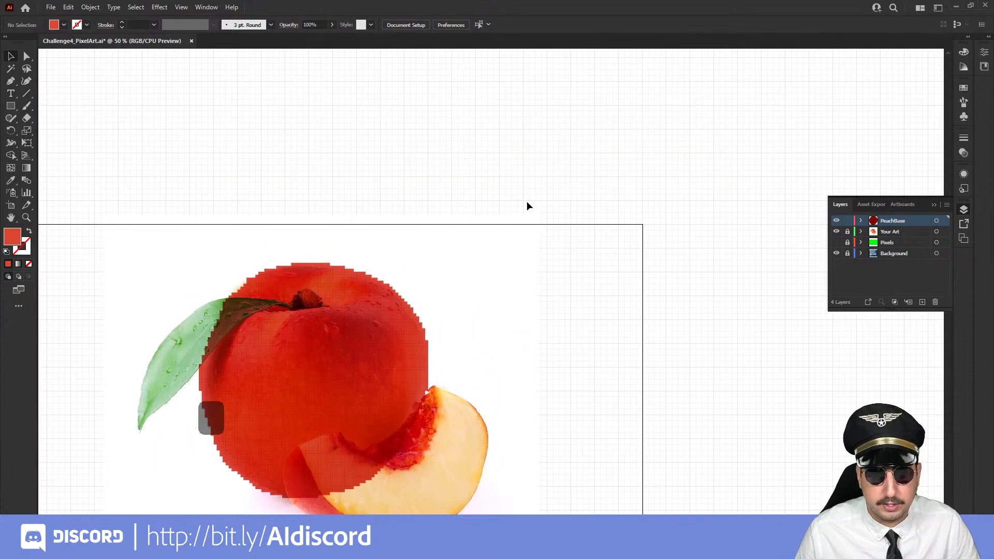
{"action": "left_click_drag", "start_coordinate": [356, 322], "coordinate": [519, 172]}
{"action": "key", "text": "z"}
{"action": "left_click", "coordinate": [519, 172]}
{"action": "left_click", "coordinate": [518, 172]}
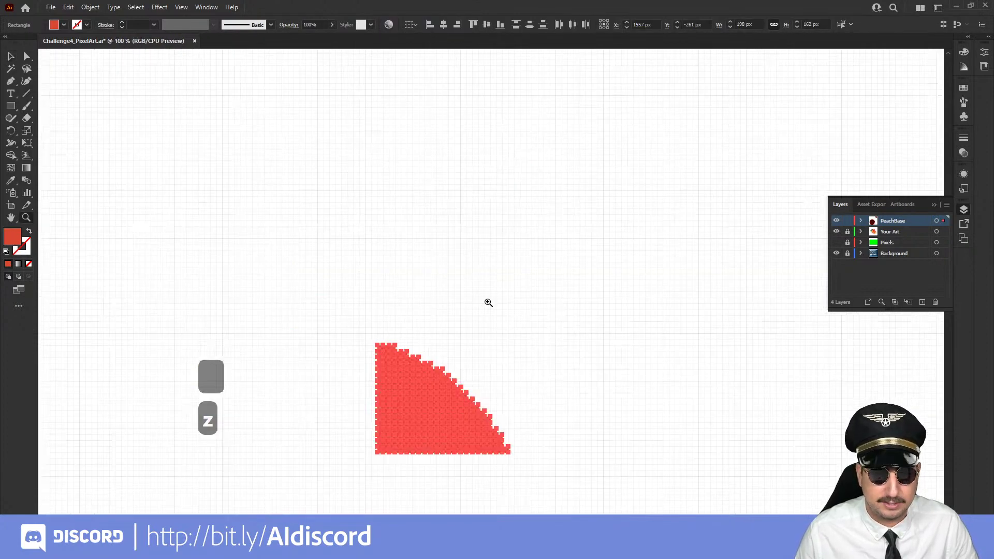
{"action": "left_click", "coordinate": [450, 361]}
{"action": "left_click", "coordinate": [451, 361]}
{"action": "key", "text": "space"}
{"action": "left_click_drag", "start_coordinate": [470, 375], "coordinate": [409, 383]}
{"action": "key", "text": "v"}
{"action": "left_click", "coordinate": [430, 137]}
{"action": "key", "text": "q"}
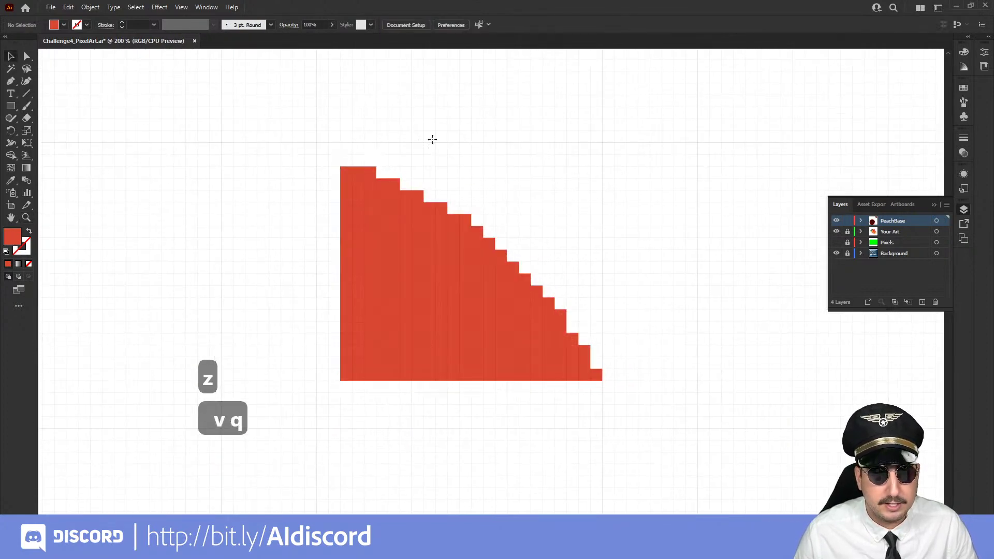
Lasso the copied section's curved, stepped edge and delete those squares together with the leftover partial squares
{"action": "mouse_move", "coordinate": [363, 142]}
{"action": "left_mouse_down"}
{"action": "mouse_move", "coordinate": [349, 165]}
{"action": "mouse_move", "coordinate": [377, 210]}
{"action": "mouse_move", "coordinate": [436, 241]}
{"action": "mouse_move", "coordinate": [569, 395]}
{"action": "mouse_move", "coordinate": [557, 129]}
{"action": "mouse_move", "coordinate": [530, 127]}
{"action": "left_mouse_up"}
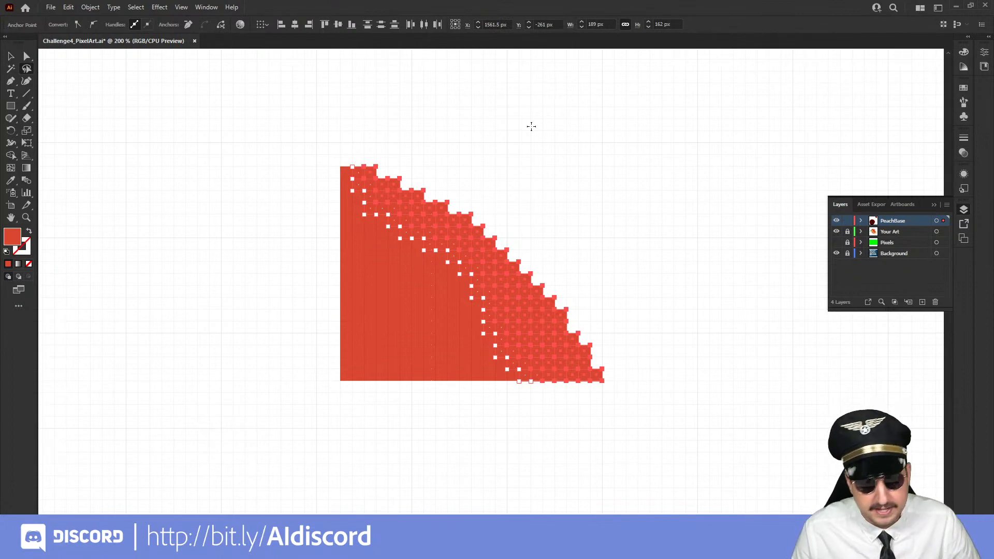
{"action": "key", "text": "BackSpace"}
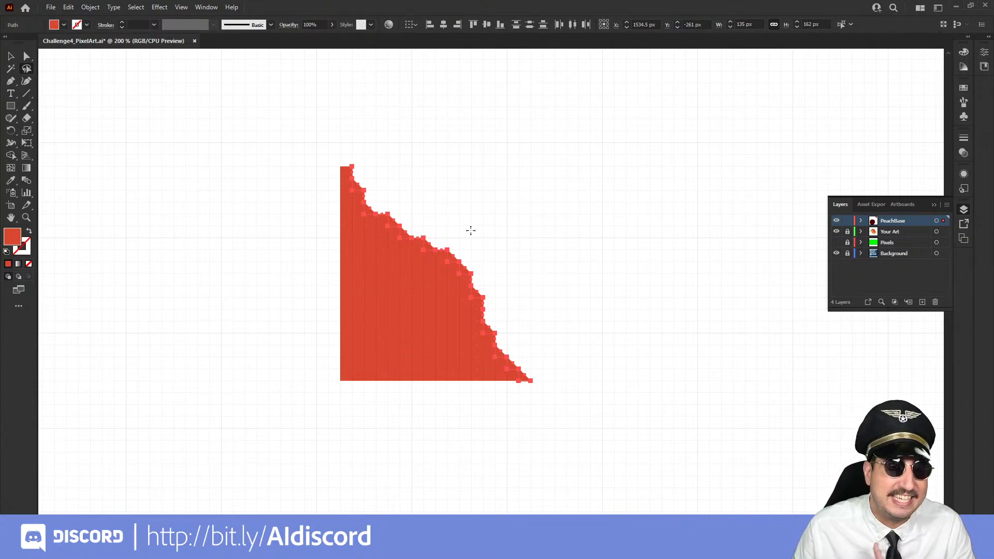
{"action": "key", "text": "BackSpace"}
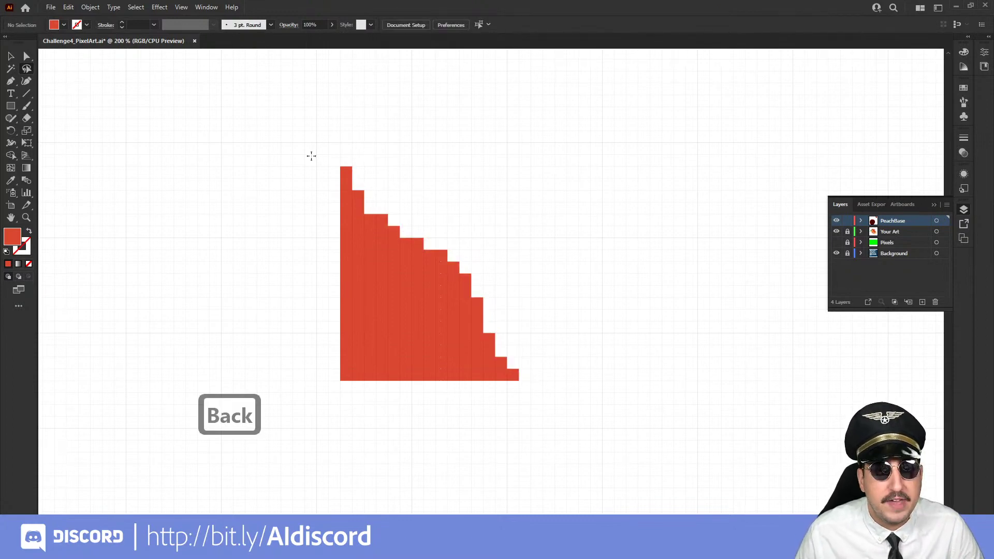
Select the whole copied section of red squares outside the artboard and delete it
{"action": "key", "text": "v"}
{"action": "left_click_drag", "start_coordinate": [271, 133], "coordinate": [588, 420]}
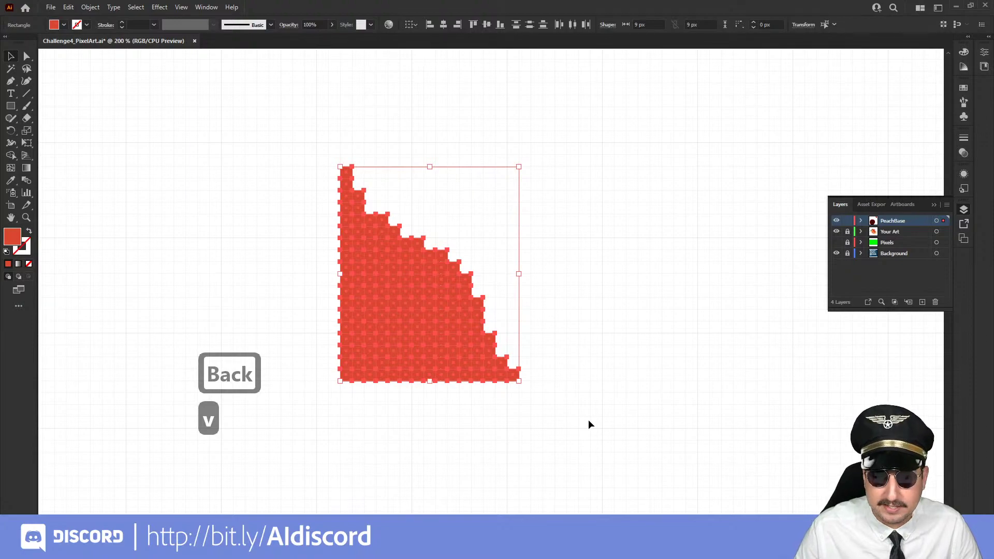
{"action": "key", "text": "BackSpace"}
Lock and hide the PeachBase layer, and show and unlock the Pixels layer
{"action": "key", "text": "z"}
{"action": "left_click", "coordinate": [433, 388], "text": "alt"}
{"action": "key", "text": "space"}
{"action": "left_click_drag", "start_coordinate": [433, 389], "coordinate": [572, 208]}
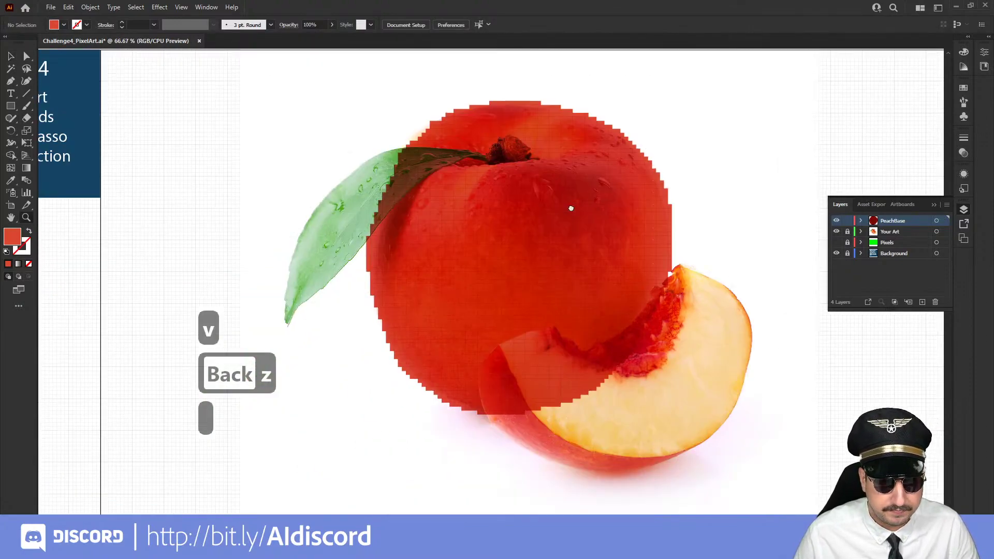
{"action": "left_click", "coordinate": [552, 331]}
{"action": "left_click", "coordinate": [520, 290], "text": "alt"}
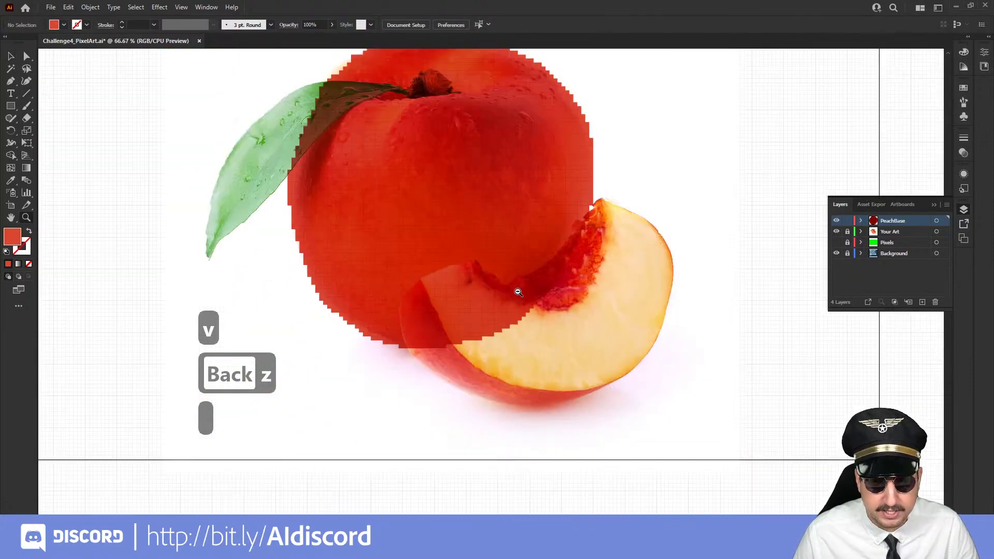
{"action": "left_click", "coordinate": [510, 294], "text": "alt"}
{"action": "key", "text": "space"}
{"action": "left_click_drag", "start_coordinate": [510, 296], "coordinate": [540, 353]}
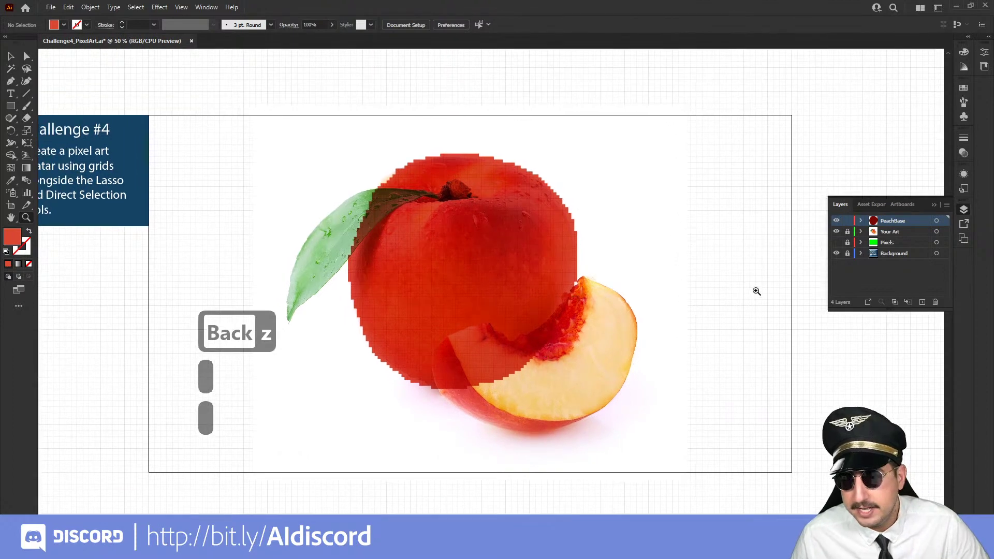
{"action": "left_click", "coordinate": [847, 221]}
{"action": "left_click", "coordinate": [836, 221]}
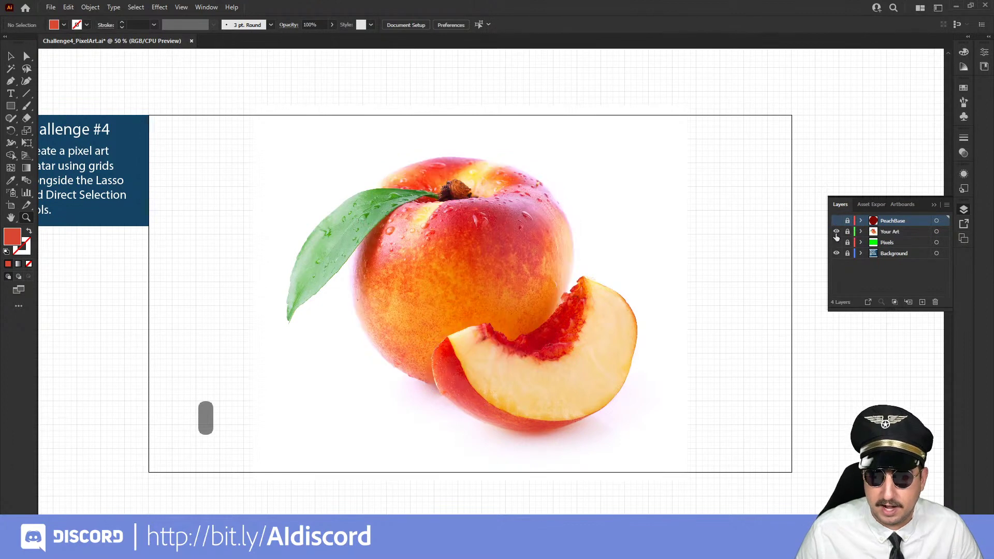
{"action": "left_click", "coordinate": [835, 241]}
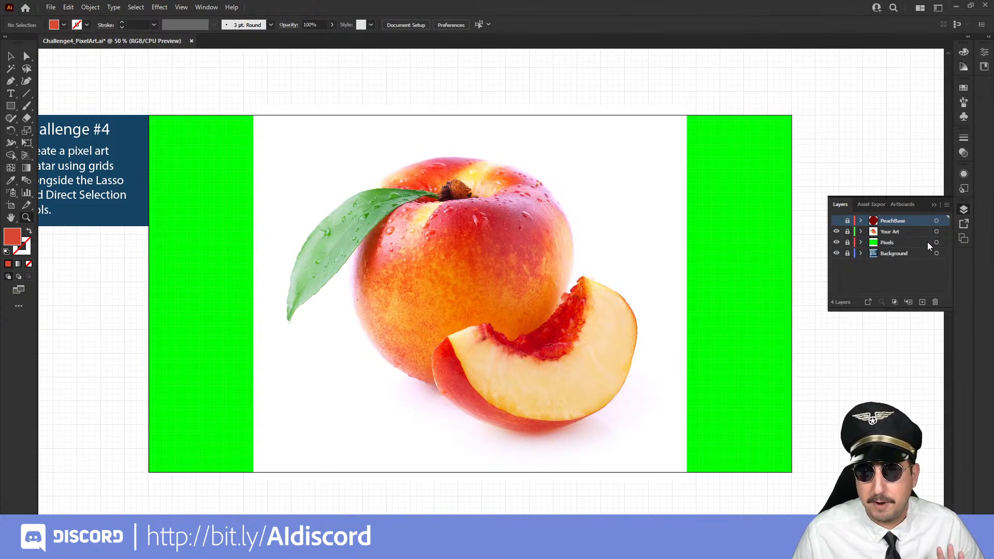
{"action": "left_click", "coordinate": [847, 242]}
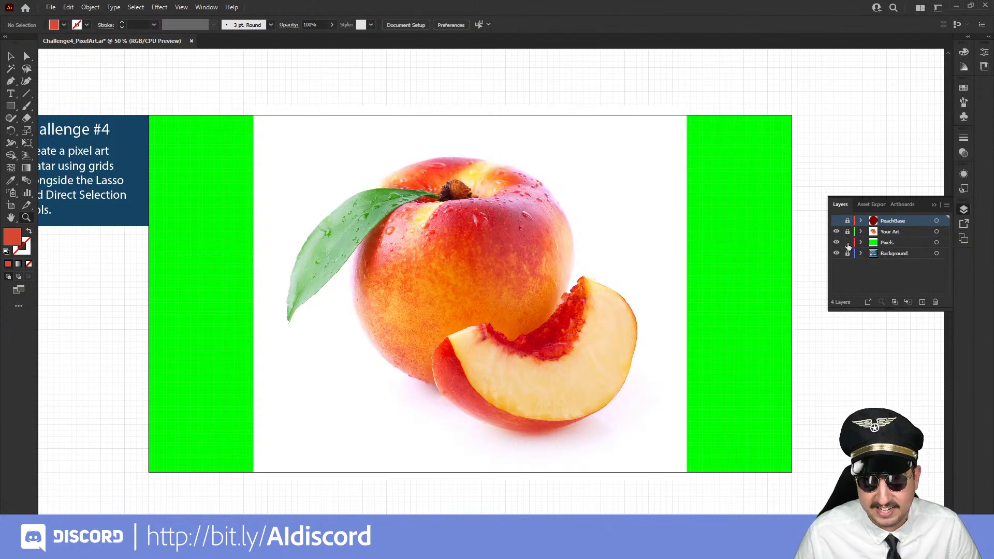
Duplicate the Pixels layer, name the copy Leaf, and lock and hide the original Pixels layer
{"action": "left_click", "coordinate": [899, 240]}
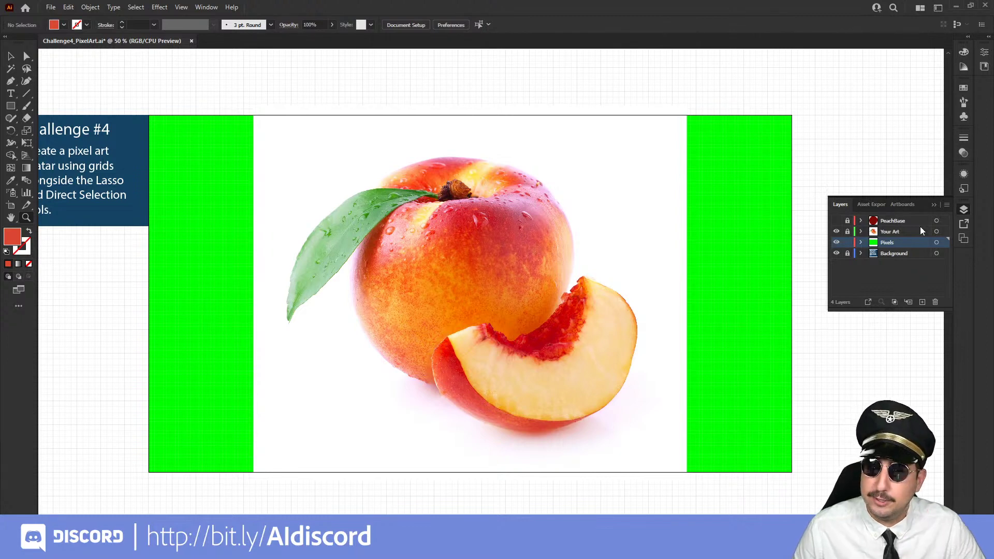
{"action": "left_click", "coordinate": [947, 205]}
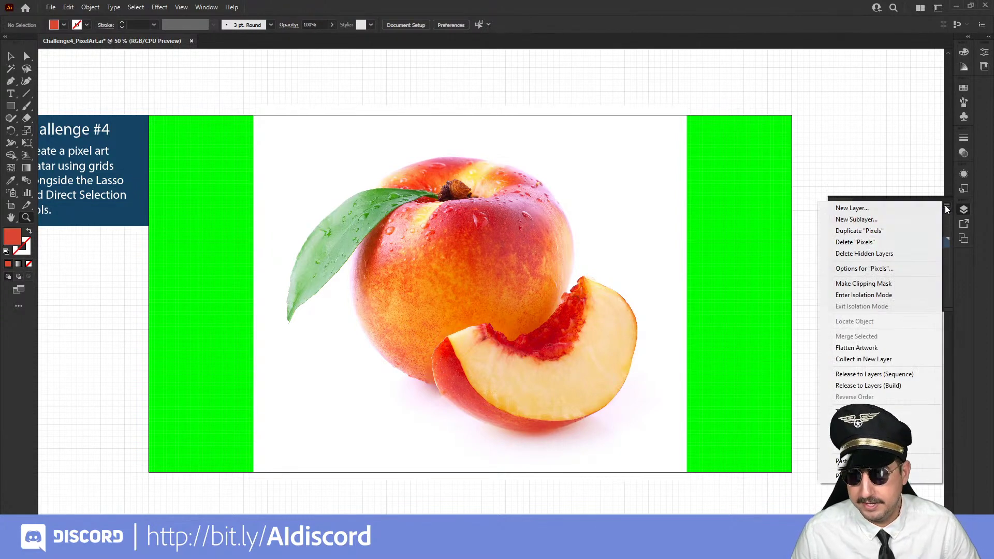
{"action": "left_click", "coordinate": [863, 231]}
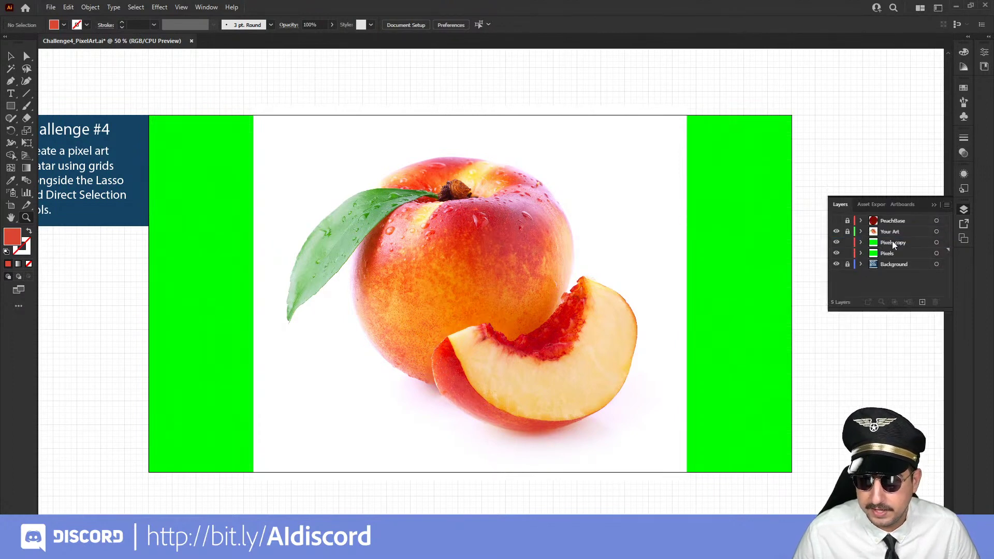
{"action": "double_click", "coordinate": [893, 241]}
{"action": "type", "text": "Leaf"}
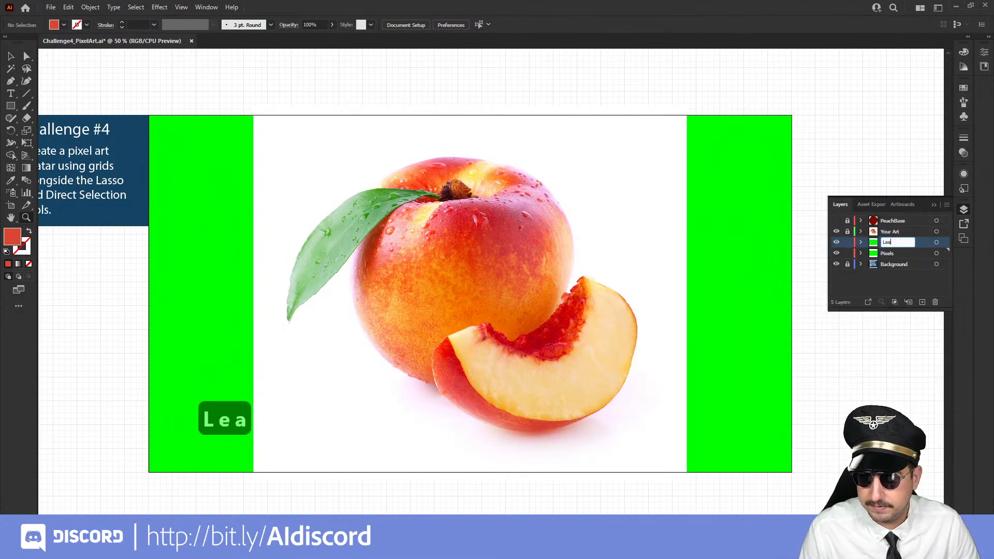
{"action": "key", "text": "Return"}
{"action": "left_click", "coordinate": [847, 253]}
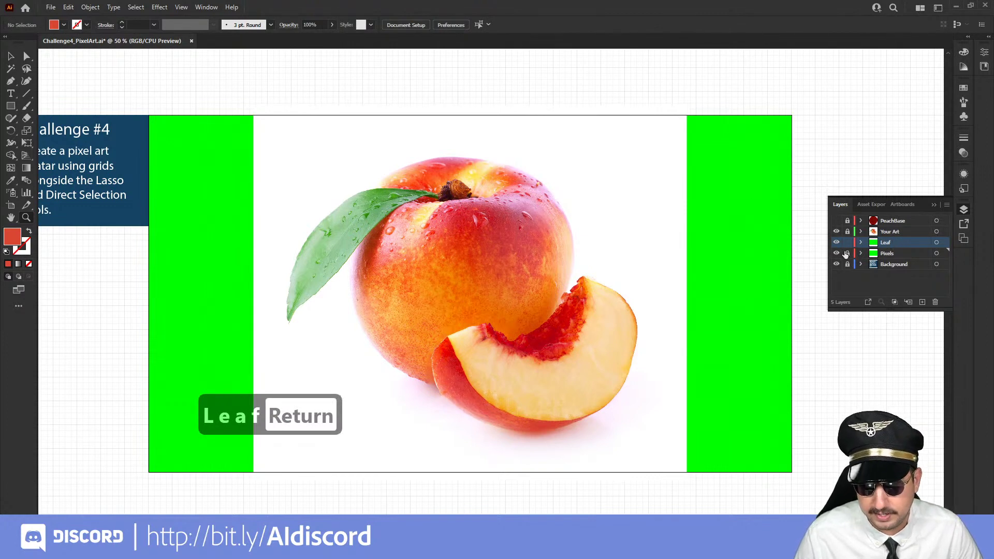
{"action": "left_click", "coordinate": [837, 254]}
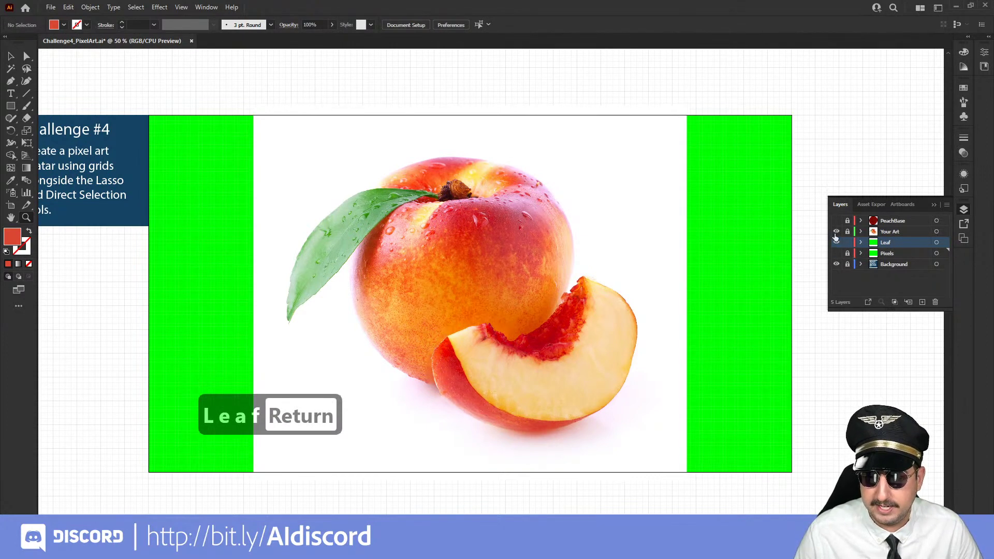
Lasso the Leaf layer squares covering the green leaf up to the stem, and clear the selection
{"action": "left_click", "coordinate": [367, 230]}
{"action": "left_click", "coordinate": [479, 280]}
{"action": "key", "text": "q"}
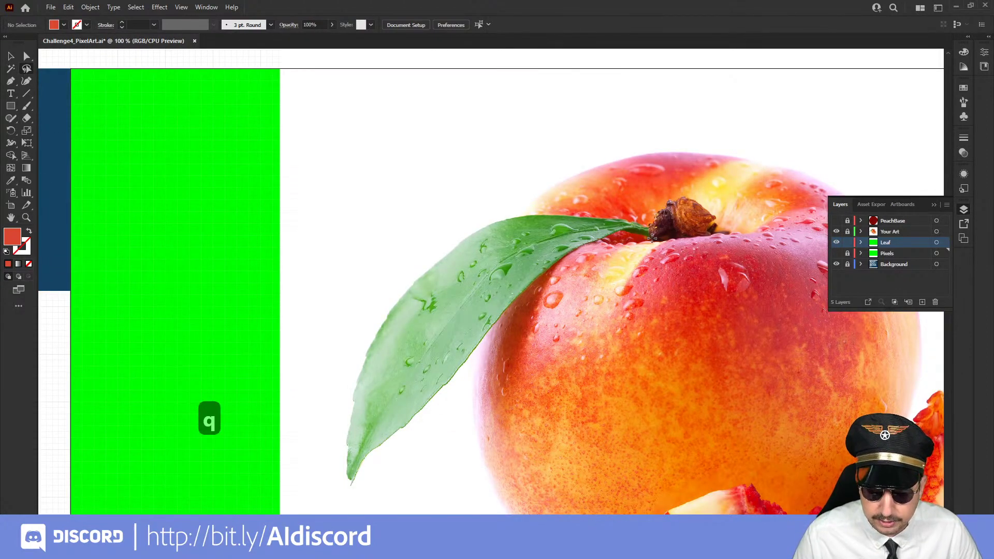
{"action": "mouse_move", "coordinate": [655, 239]}
{"action": "left_mouse_down"}
{"action": "mouse_move", "coordinate": [624, 234]}
{"action": "mouse_move", "coordinate": [544, 280]}
{"action": "mouse_move", "coordinate": [463, 376]}
{"action": "mouse_move", "coordinate": [352, 486]}
{"action": "mouse_move", "coordinate": [341, 483]}
{"action": "mouse_move", "coordinate": [342, 392]}
{"action": "mouse_move", "coordinate": [390, 296]}
{"action": "mouse_move", "coordinate": [413, 273]}
{"action": "mouse_move", "coordinate": [492, 215]}
{"action": "mouse_move", "coordinate": [523, 208]}
{"action": "mouse_move", "coordinate": [601, 210]}
{"action": "mouse_move", "coordinate": [655, 229]}
{"action": "mouse_move", "coordinate": [656, 238]}
{"action": "left_mouse_up"}
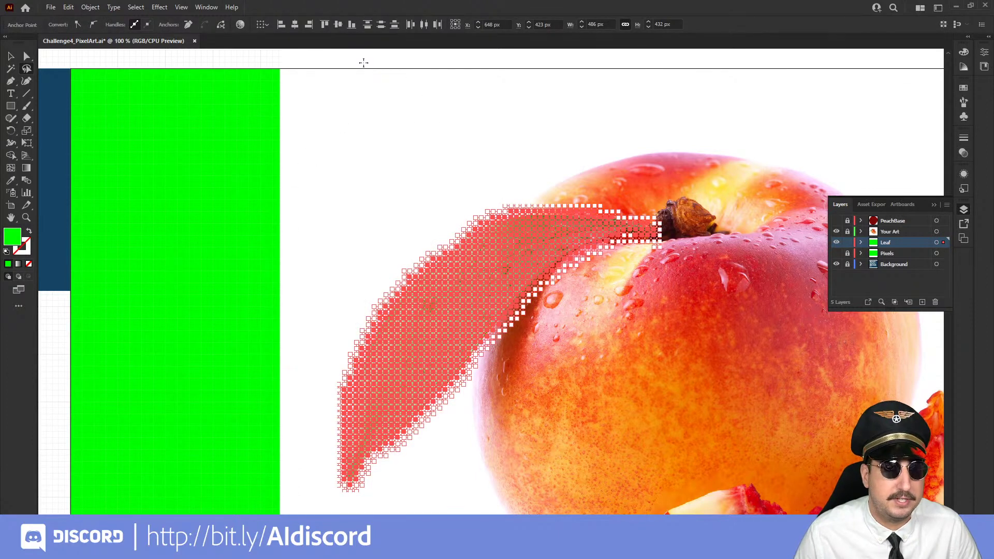
{"action": "key", "text": "v"}
{"action": "key", "text": "z"}
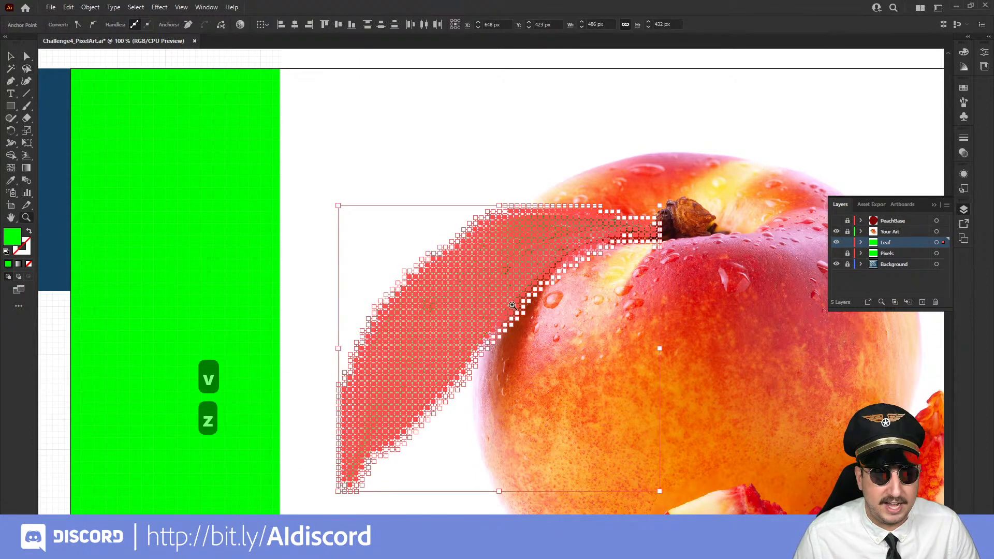
{"action": "left_click", "coordinate": [512, 306], "text": "alt"}
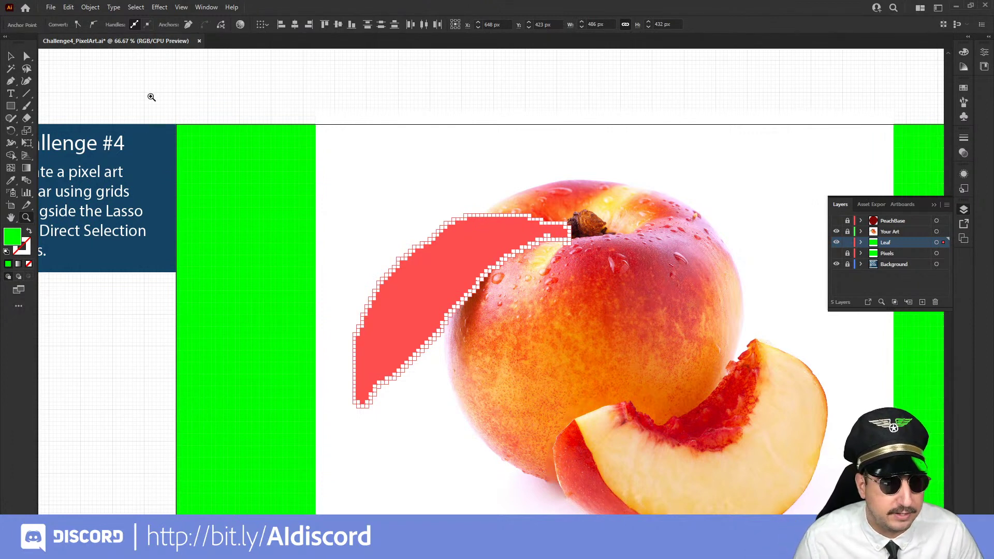
{"action": "left_click", "coordinate": [444, 305], "text": "alt"}
{"action": "key", "text": "v"}
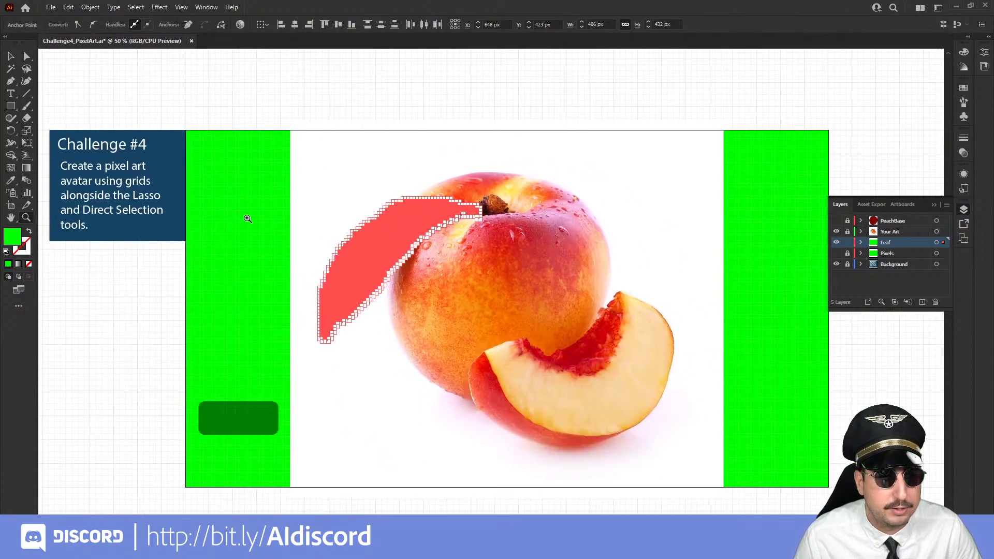
{"action": "key", "text": "q"}
{"action": "left_click", "coordinate": [367, 153]}
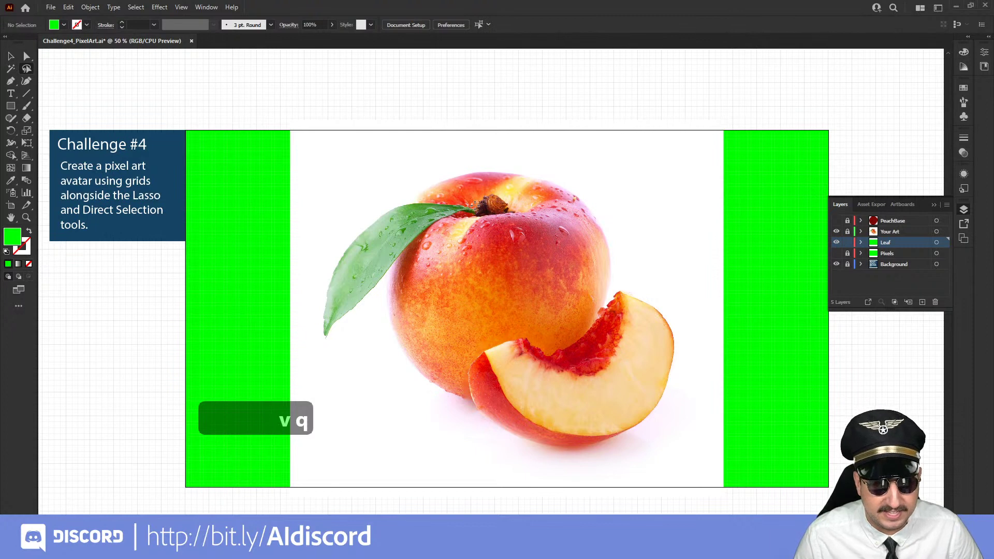
Lasso around the green leaf to capture the surrounding Leaf layer squares, and delete the squares outside the leaf
{"action": "mouse_move", "coordinate": [477, 207]}
{"action": "left_mouse_down"}
{"action": "mouse_move", "coordinate": [399, 198]}
{"action": "mouse_move", "coordinate": [372, 218]}
{"action": "mouse_move", "coordinate": [317, 289]}
{"action": "mouse_move", "coordinate": [319, 324]}
{"action": "mouse_move", "coordinate": [331, 337]}
{"action": "mouse_move", "coordinate": [416, 243]}
{"action": "mouse_move", "coordinate": [477, 212]}
{"action": "left_mouse_up"}
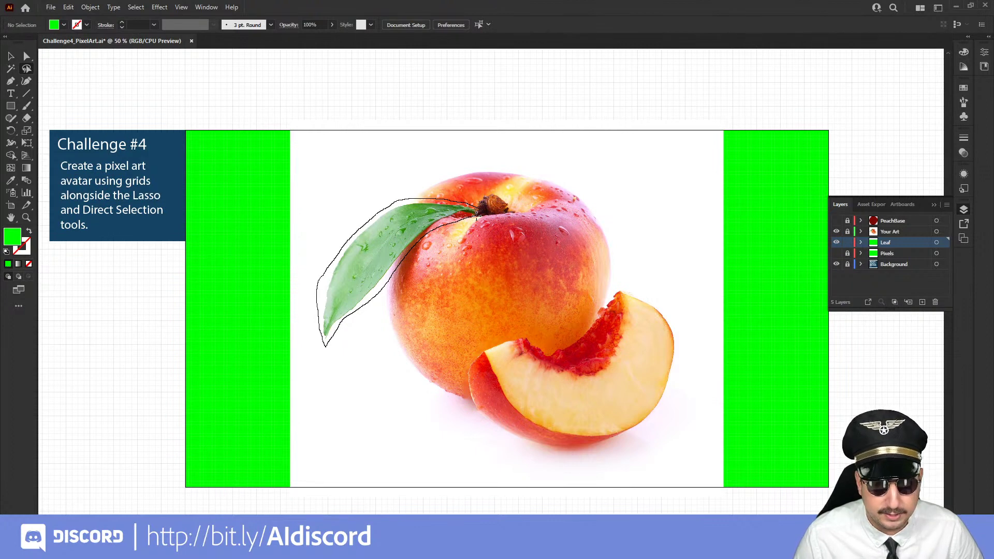
{"action": "mouse_move", "coordinate": [477, 213]}
{"action": "left_mouse_down"}
{"action": "mouse_move", "coordinate": [439, 506]}
{"action": "mouse_move", "coordinate": [166, 501]}
{"action": "mouse_move", "coordinate": [151, 117]}
{"action": "mouse_move", "coordinate": [619, 89]}
{"action": "mouse_move", "coordinate": [863, 144]}
{"action": "mouse_move", "coordinate": [835, 436]}
{"action": "mouse_move", "coordinate": [591, 494]}
{"action": "mouse_move", "coordinate": [492, 506]}
{"action": "mouse_move", "coordinate": [477, 407]}
{"action": "mouse_move", "coordinate": [498, 230]}
{"action": "mouse_move", "coordinate": [479, 208]}
{"action": "left_mouse_up"}
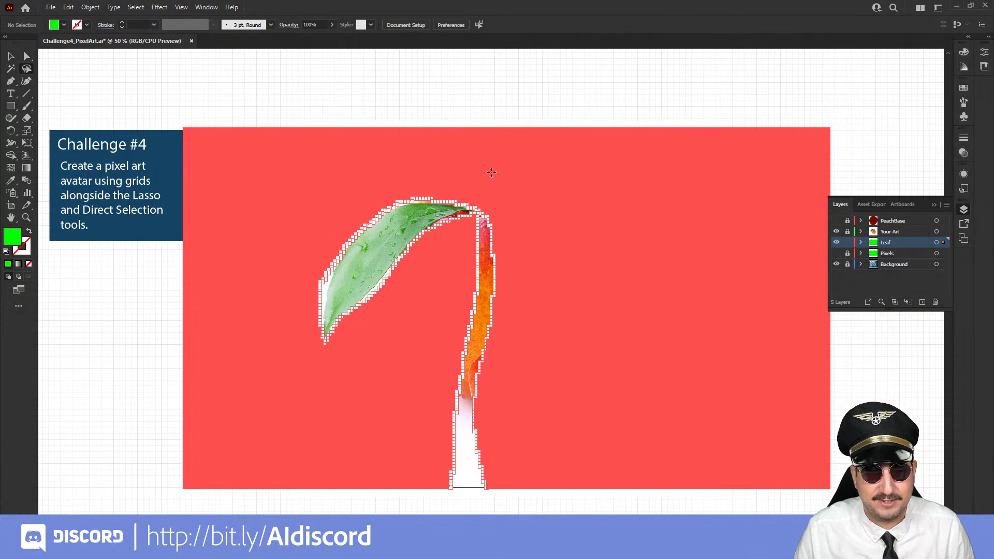
{"action": "key", "text": "ctrl+a"}
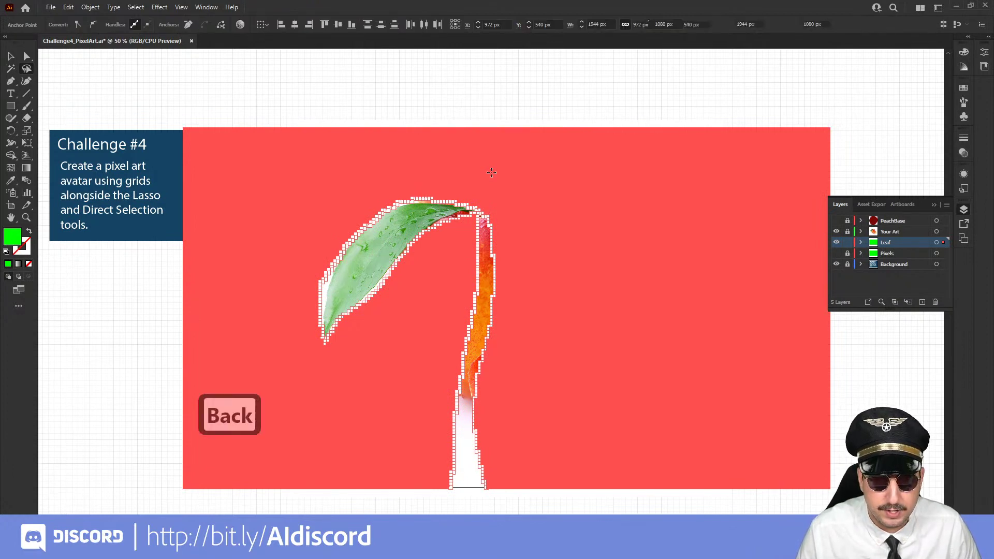
{"action": "key", "text": "ctrl+shift+a"}
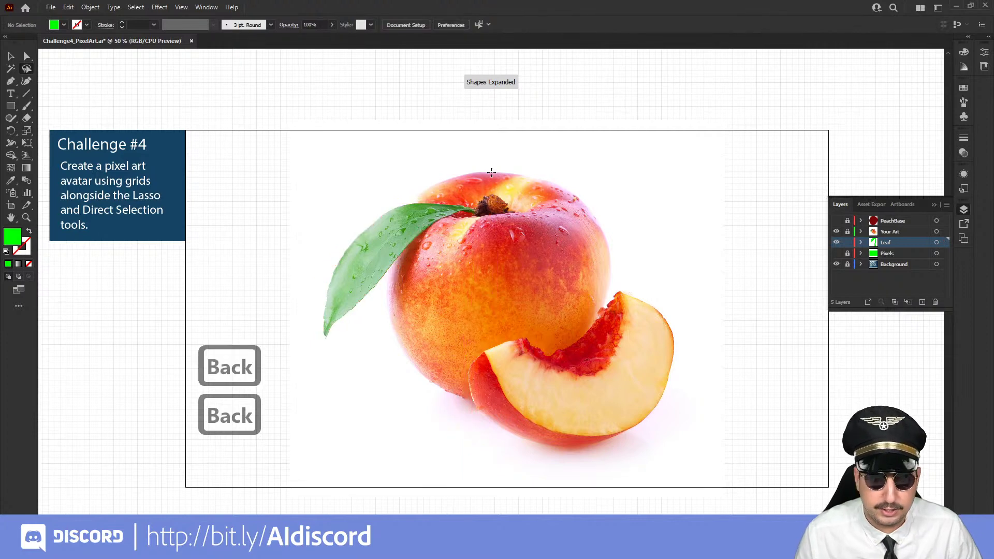
Move the Leaf layer above the Your Art layer so the green squares cover the photo
{"action": "left_click", "coordinate": [837, 233]}
{"action": "left_click", "coordinate": [837, 233]}
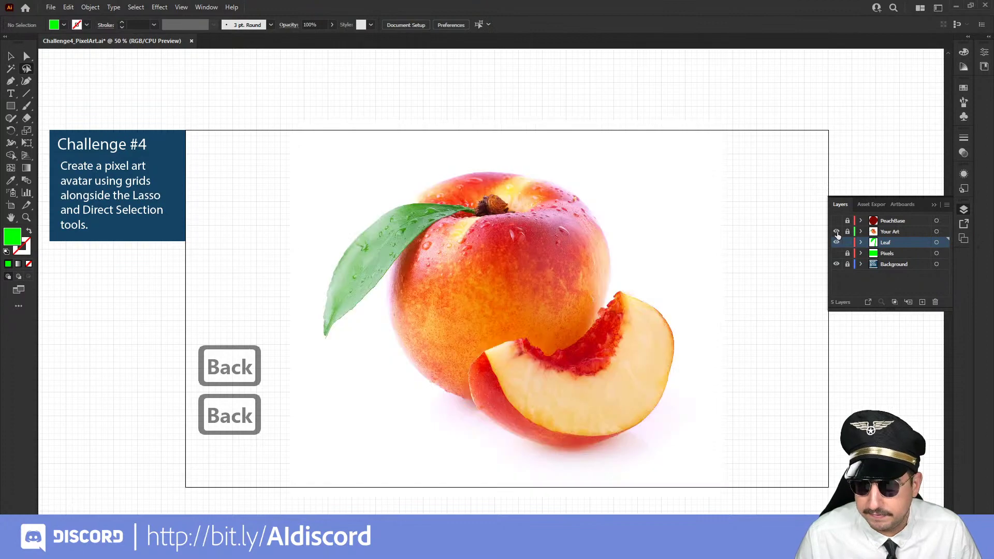
{"action": "left_click_drag", "start_coordinate": [894, 247], "coordinate": [889, 231]}
Lasso the leftover strip of green squares running down from the stem to the artboard's lower edge and delete it
{"action": "key", "text": "z"}
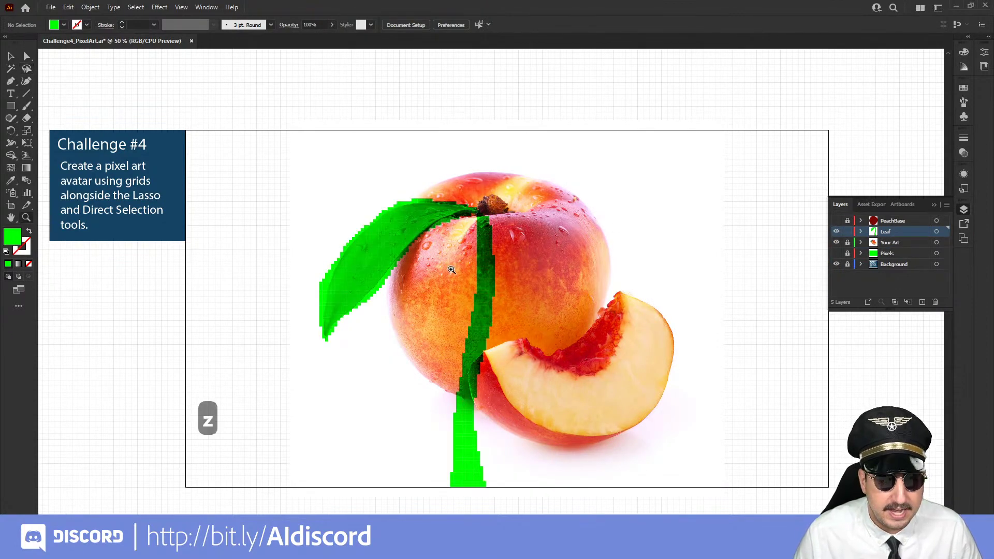
{"action": "left_click", "coordinate": [451, 270]}
{"action": "key", "text": "space"}
{"action": "left_click_drag", "start_coordinate": [513, 291], "coordinate": [462, 189]}
{"action": "key", "text": "q"}
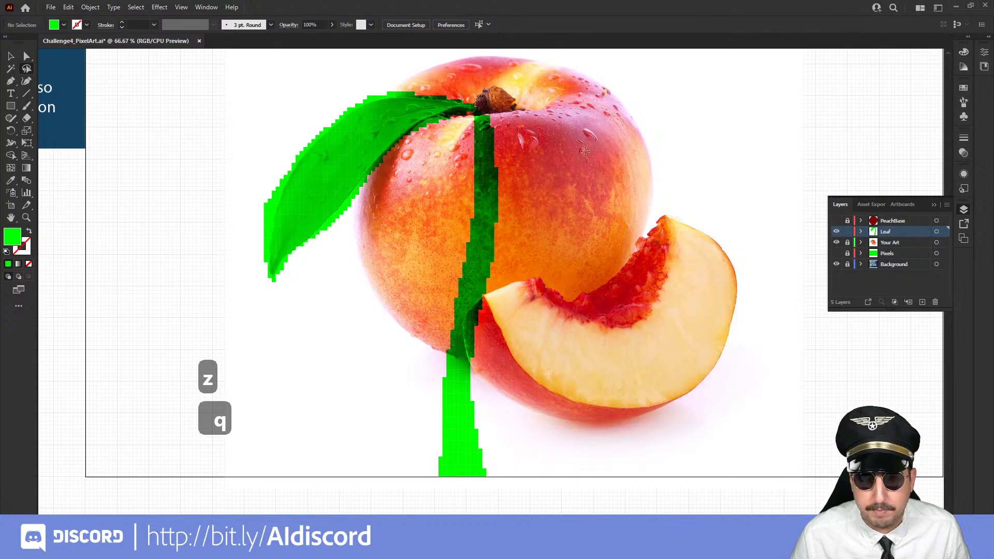
{"action": "mouse_move", "coordinate": [473, 115]}
{"action": "left_mouse_down"}
{"action": "mouse_move", "coordinate": [386, 396]}
{"action": "mouse_move", "coordinate": [461, 491]}
{"action": "mouse_move", "coordinate": [554, 507]}
{"action": "mouse_move", "coordinate": [578, 339]}
{"action": "mouse_move", "coordinate": [569, 278]}
{"action": "left_mouse_up"}
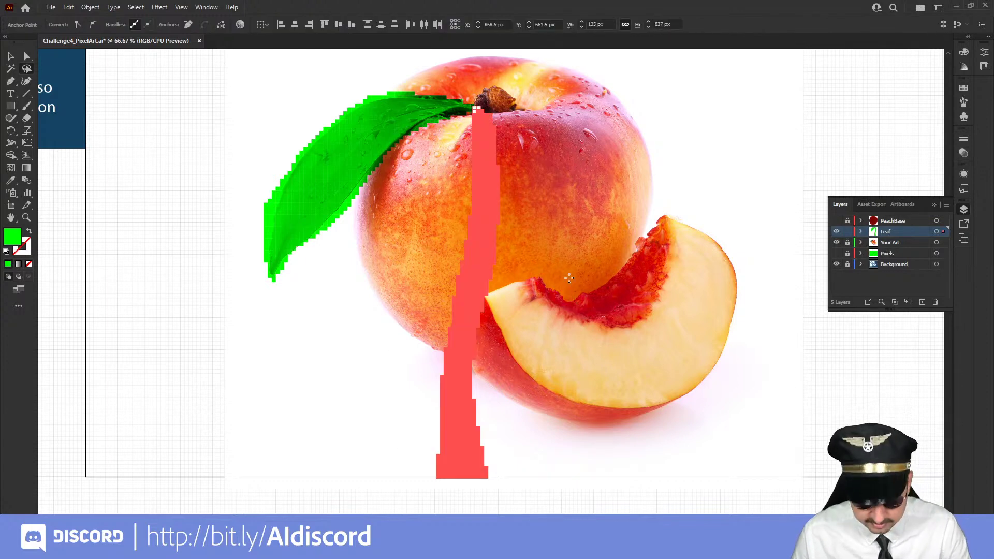
{"action": "key", "text": "BackSpace"}
{"action": "key", "text": "BackSpace"}
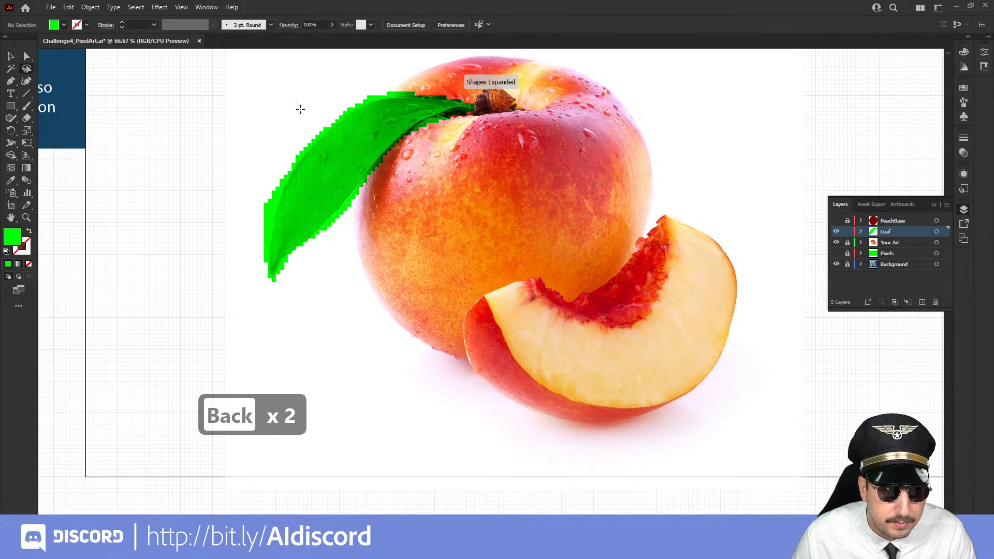
Trim the excess green squares along the leaf's left edge, lower right edge and beside its tip by lassoing and deleting them
{"action": "mouse_move", "coordinate": [291, 166]}
{"action": "left_mouse_down"}
{"action": "mouse_move", "coordinate": [268, 240]}
{"action": "mouse_move", "coordinate": [245, 251]}
{"action": "mouse_move", "coordinate": [243, 182]}
{"action": "left_mouse_up"}
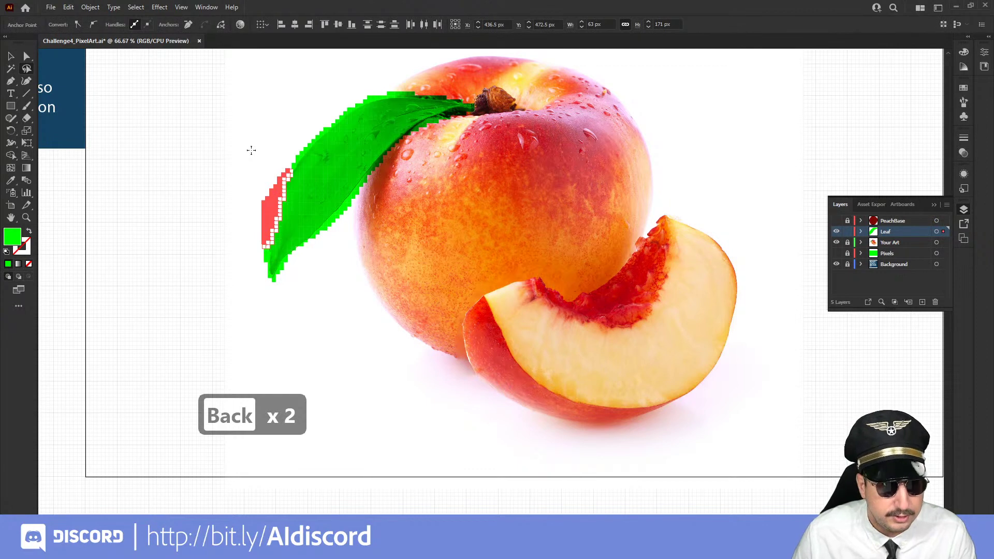
{"action": "key", "text": "BackSpace"}
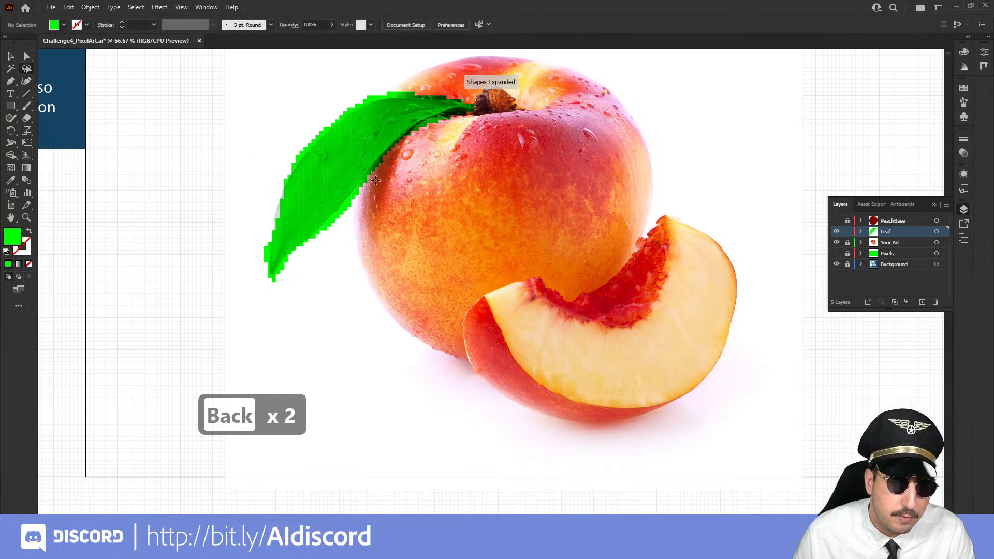
{"action": "mouse_move", "coordinate": [376, 176]}
{"action": "left_mouse_down"}
{"action": "mouse_move", "coordinate": [319, 232]}
{"action": "mouse_move", "coordinate": [322, 261]}
{"action": "mouse_move", "coordinate": [342, 277]}
{"action": "mouse_move", "coordinate": [405, 285]}
{"action": "left_mouse_up"}
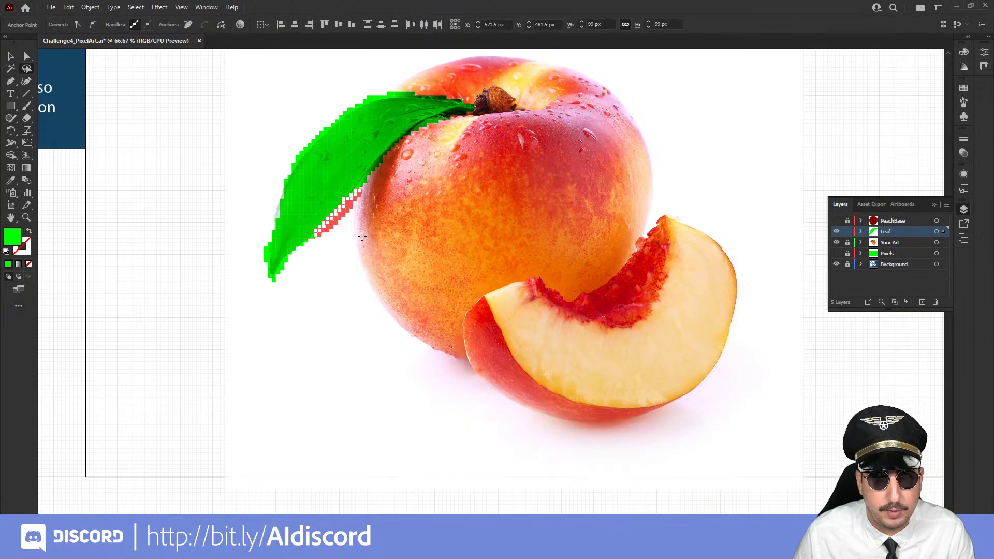
{"action": "key", "text": "BackSpace"}
{"action": "key", "text": "BackSpace"}
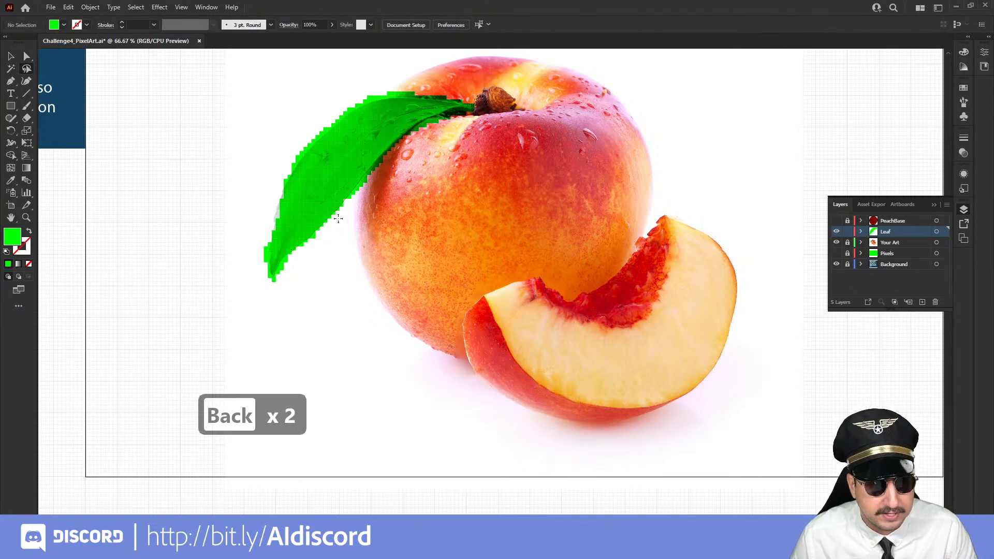
{"action": "mouse_move", "coordinate": [252, 239]}
{"action": "left_mouse_down"}
{"action": "mouse_move", "coordinate": [258, 266]}
{"action": "mouse_move", "coordinate": [267, 244]}
{"action": "left_mouse_up"}
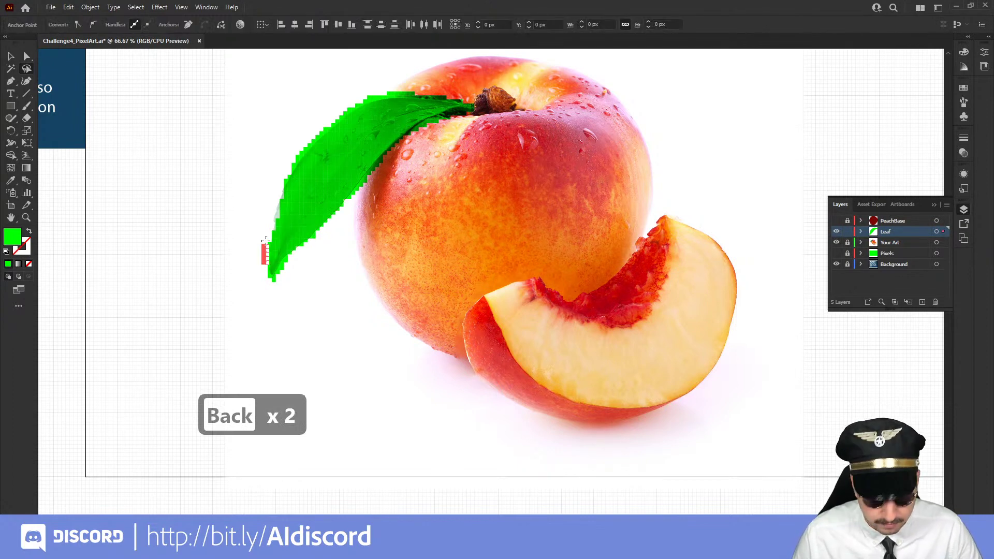
{"action": "key", "text": "BackSpace"}
{"action": "key", "text": "BackSpace"}
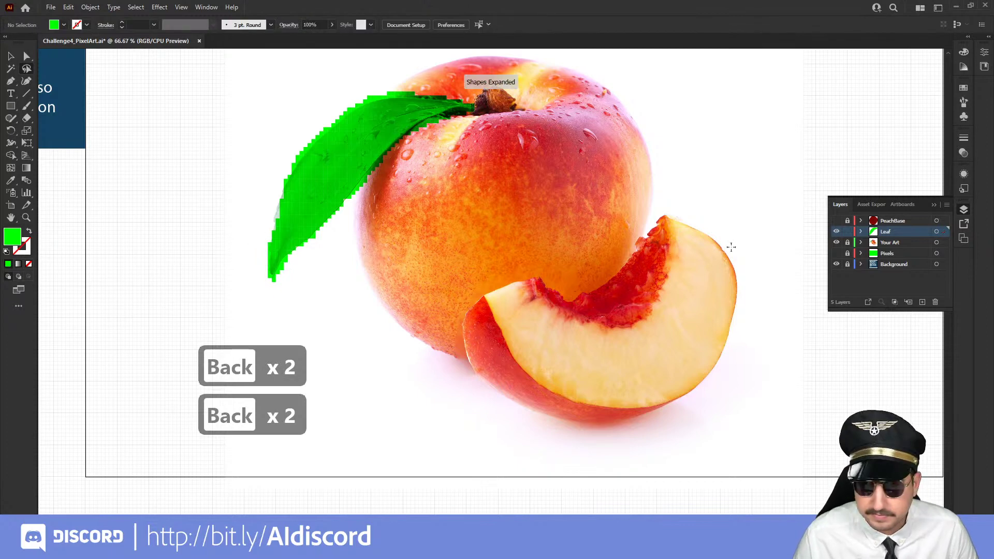
Show the PeachBase layer, check the blend mode of the Leaf layer's contents, and clear the selection
{"action": "left_click", "coordinate": [837, 221]}
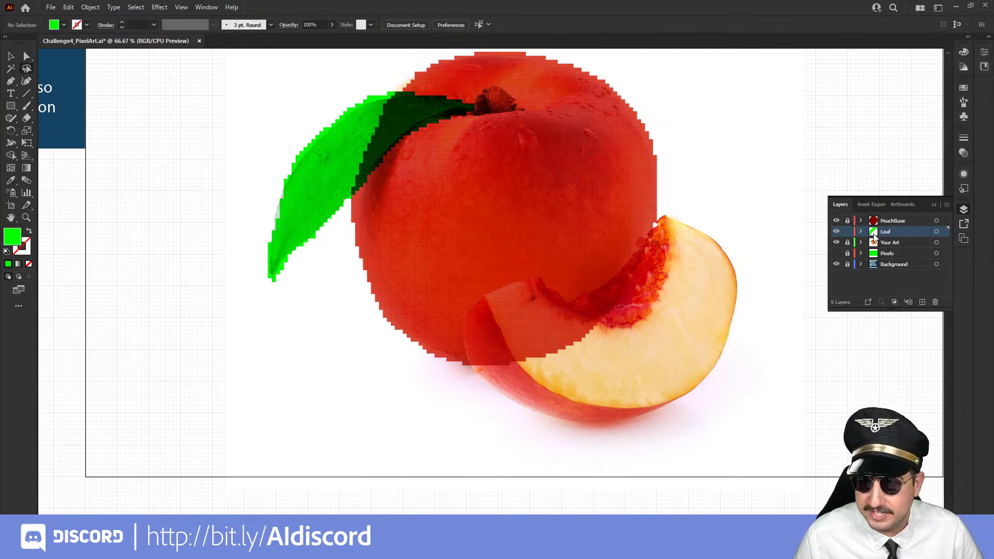
{"action": "left_click", "coordinate": [837, 231]}
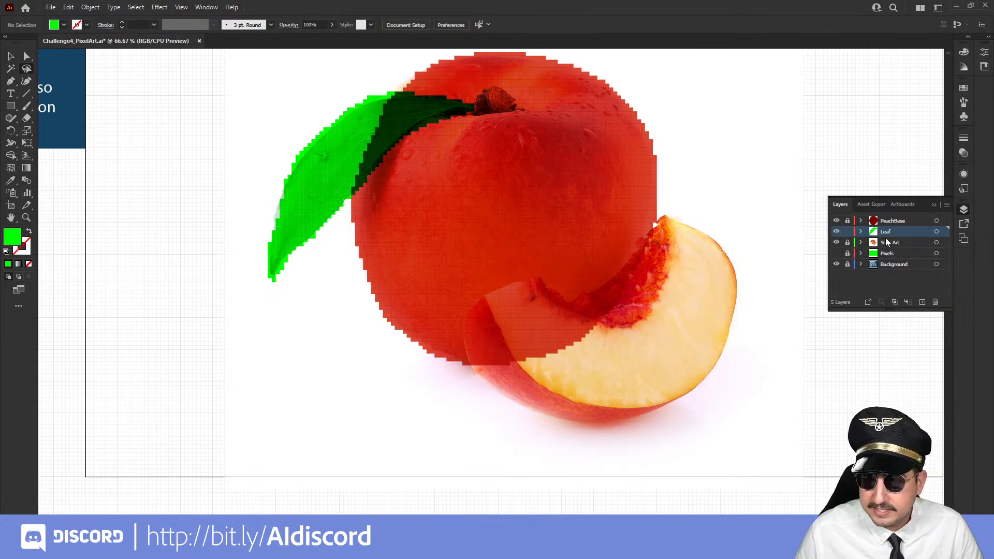
{"action": "left_click", "coordinate": [936, 233]}
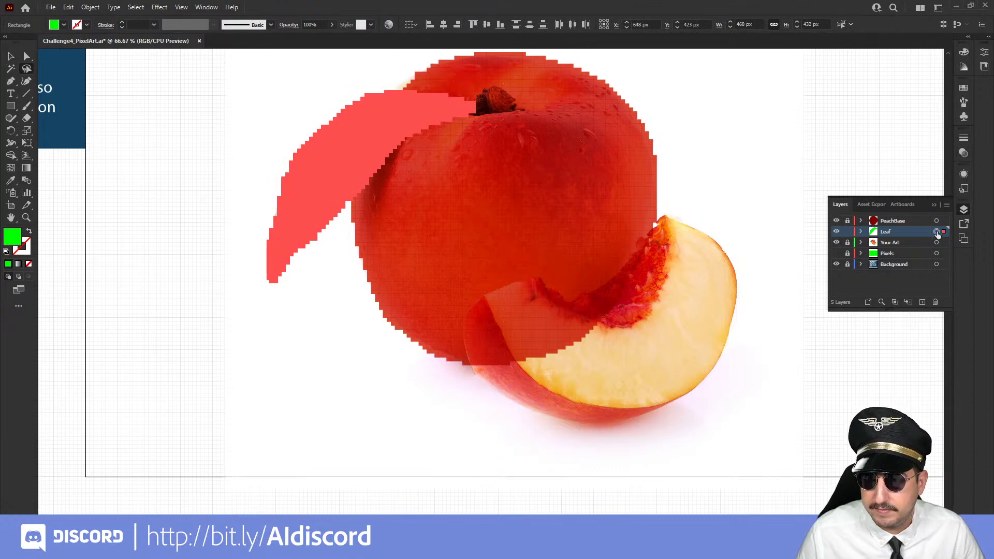
{"action": "left_click", "coordinate": [963, 156]}
{"action": "left_click", "coordinate": [862, 145]}
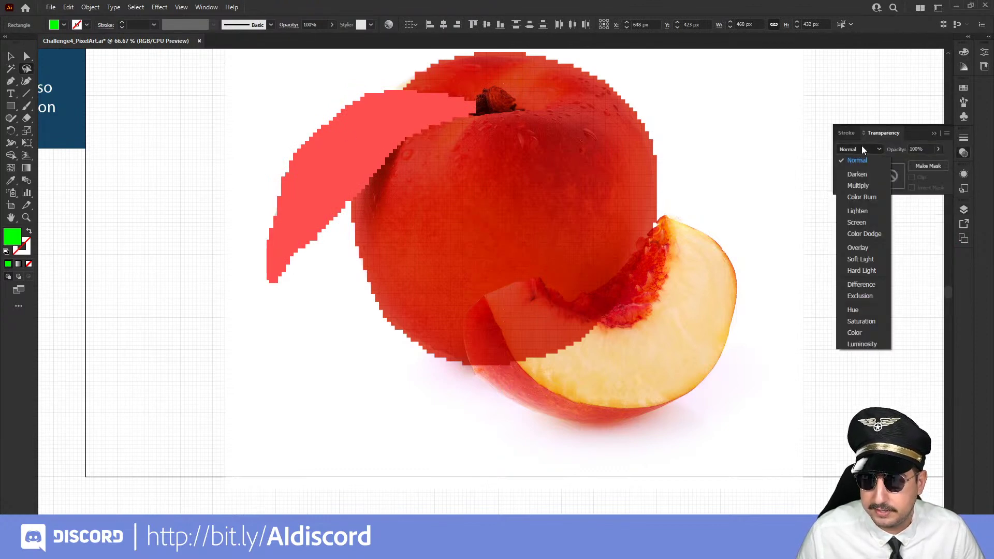
{"action": "left_click", "coordinate": [861, 145]}
{"action": "left_click", "coordinate": [962, 152]}
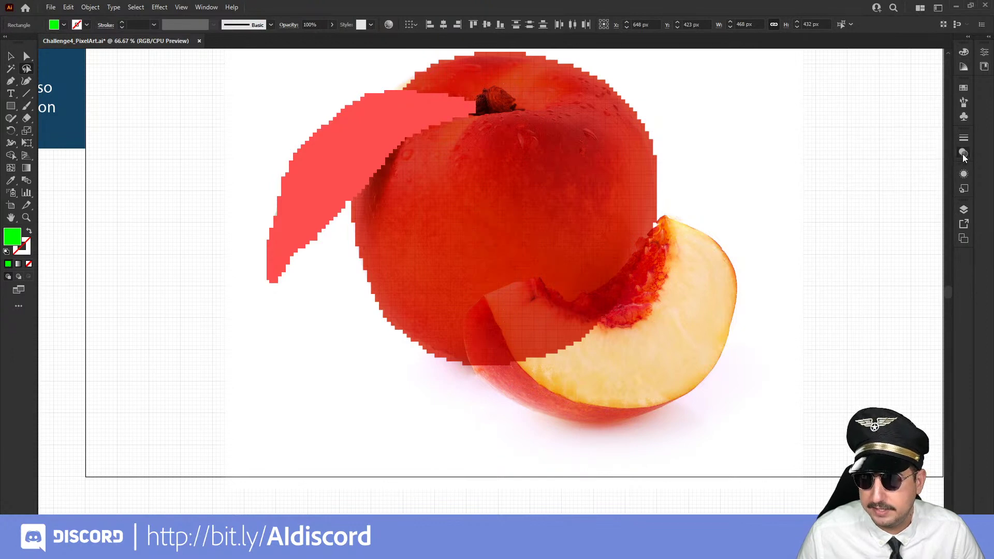
{"action": "left_click", "coordinate": [962, 153]}
{"action": "left_click", "coordinate": [964, 209]}
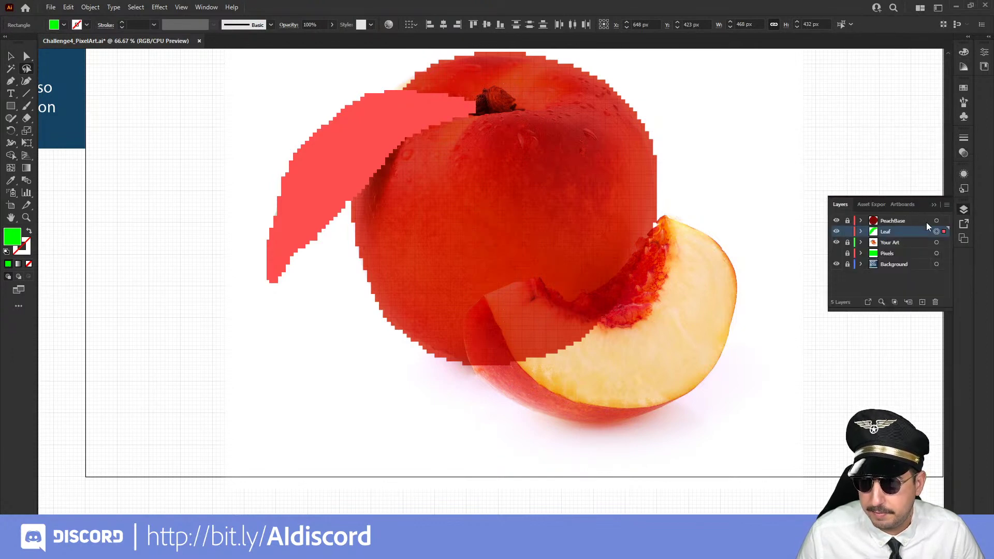
{"action": "key", "text": "ctrl+shift+a"}
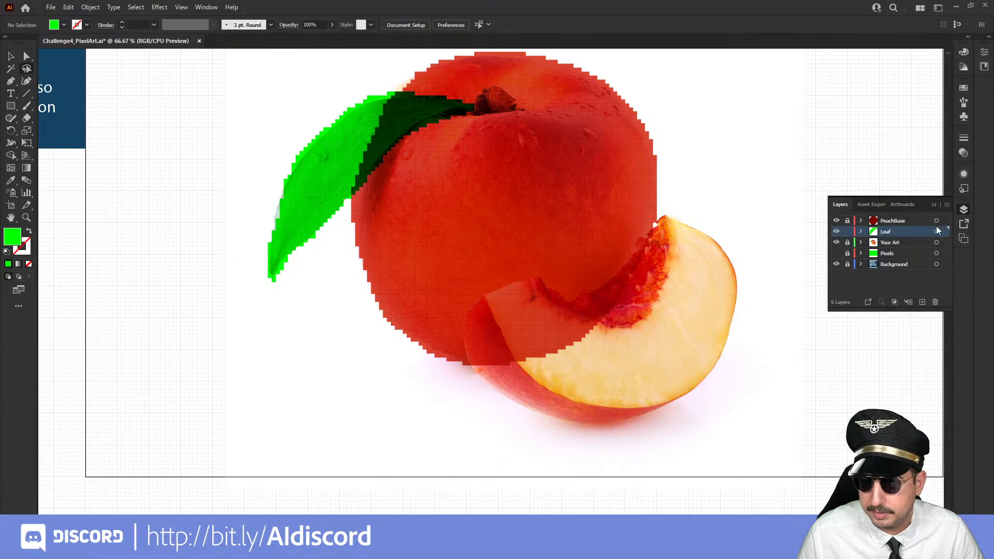
{"action": "left_click", "coordinate": [936, 231]}
{"action": "left_click", "coordinate": [937, 231], "text": "shift"}
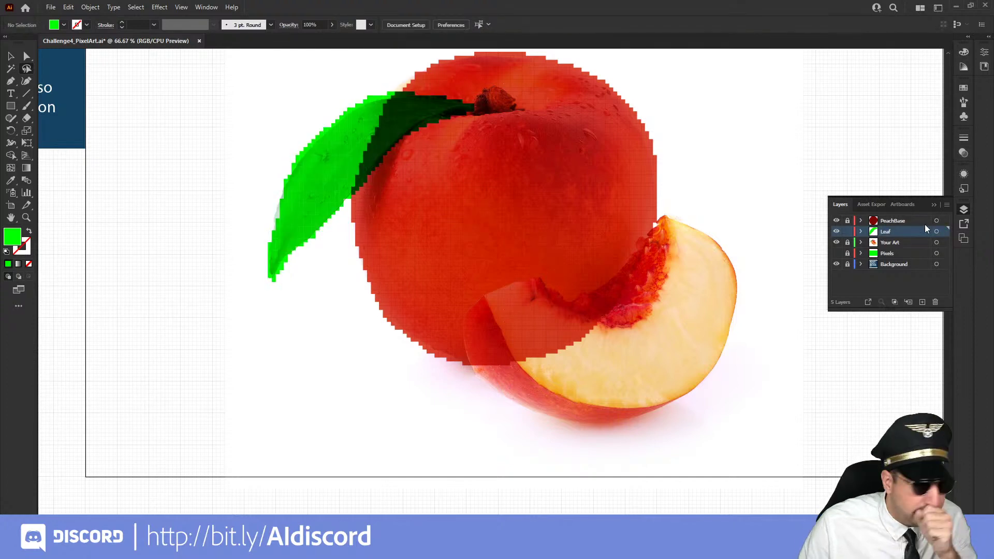
Unlock the PeachBase layer, check the transparency settings of its contents, and make Leaf the active layer
{"action": "left_click", "coordinate": [891, 222]}
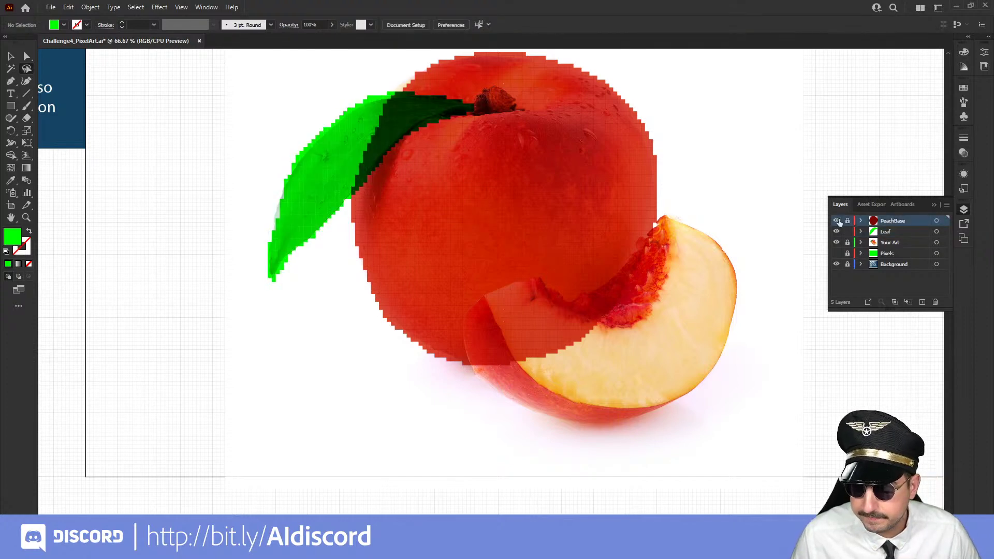
{"action": "left_click", "coordinate": [848, 221]}
{"action": "left_click", "coordinate": [936, 224]}
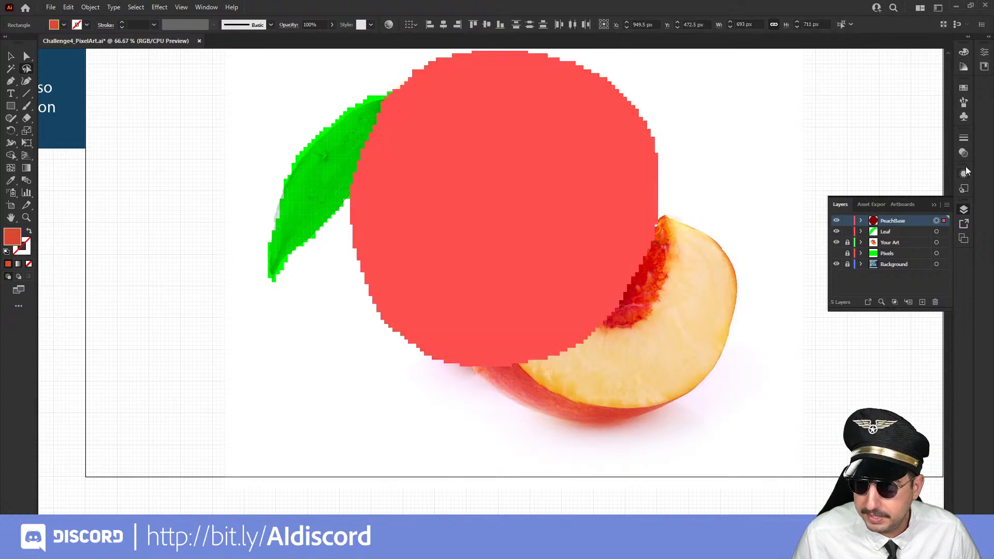
{"action": "left_click", "coordinate": [964, 153]}
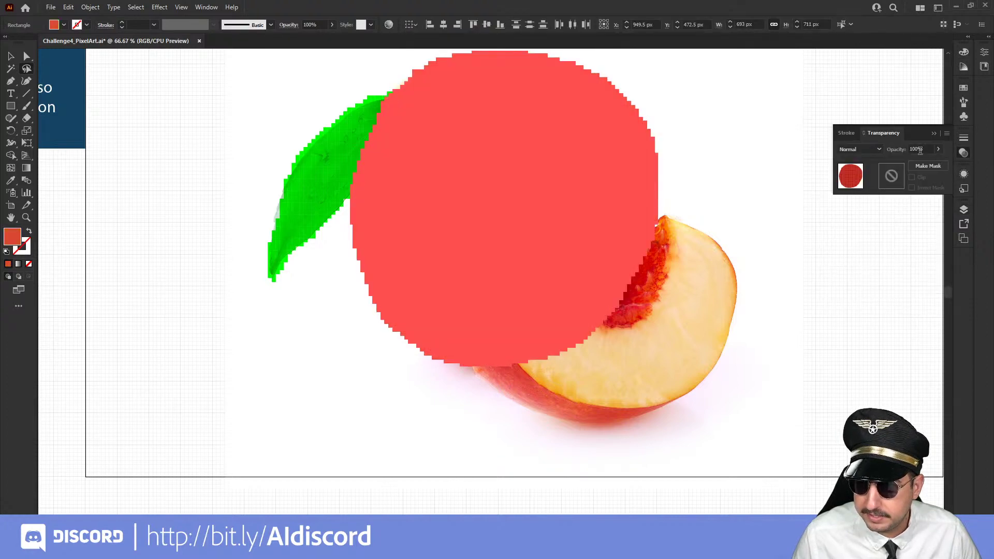
{"action": "left_click", "coordinate": [965, 208]}
{"action": "left_click", "coordinate": [902, 232]}
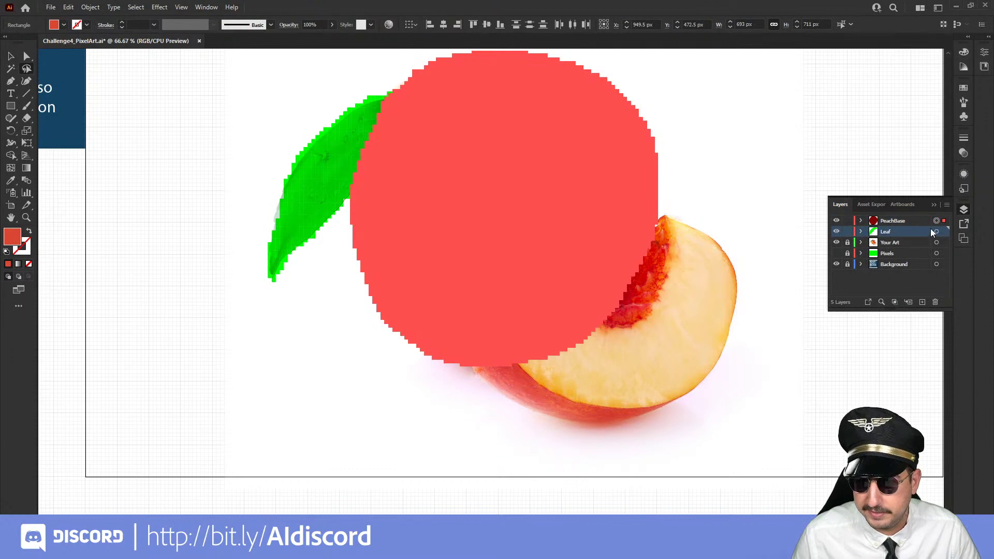
{"action": "key", "text": "ctrl+a"}
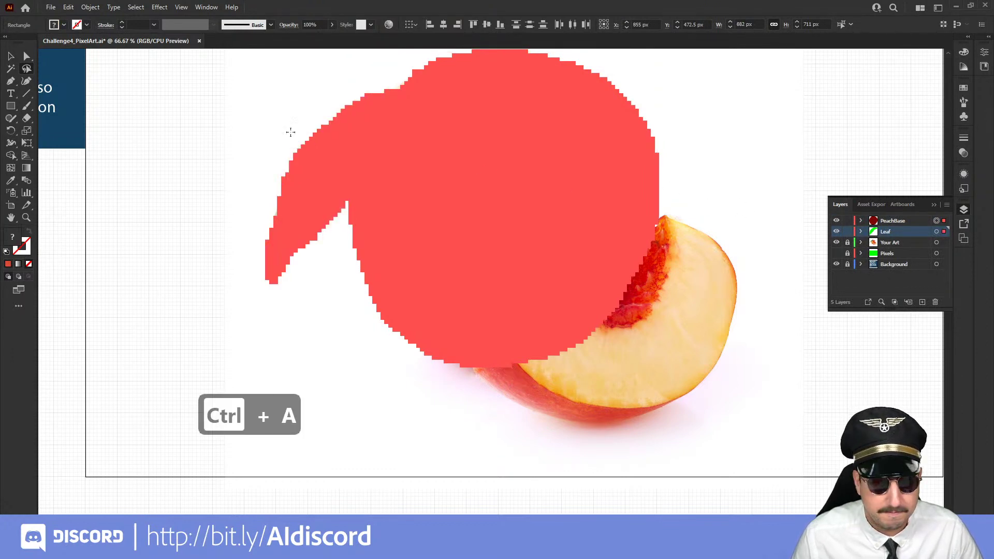
{"action": "key", "text": "v"}
{"action": "left_click", "coordinate": [204, 111]}
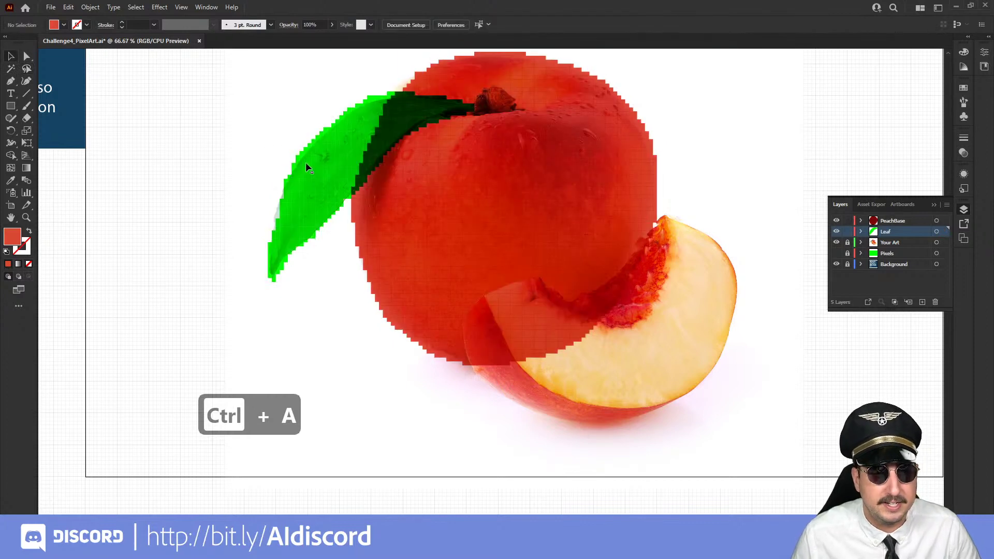
Select all green leaf squares with the Magic Wand and set their blend mode to Normal
{"action": "left_click", "coordinate": [11, 70]}
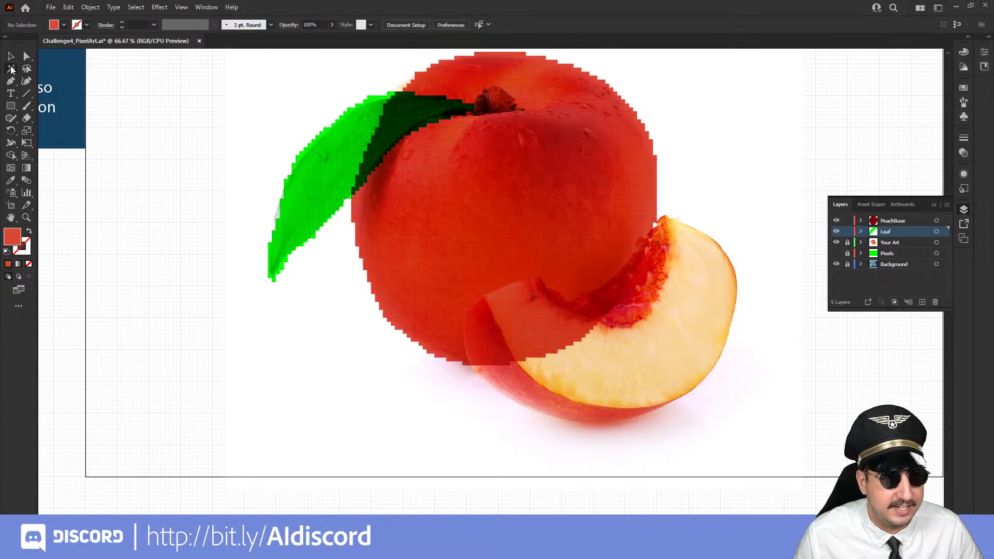
{"action": "left_click", "coordinate": [336, 167]}
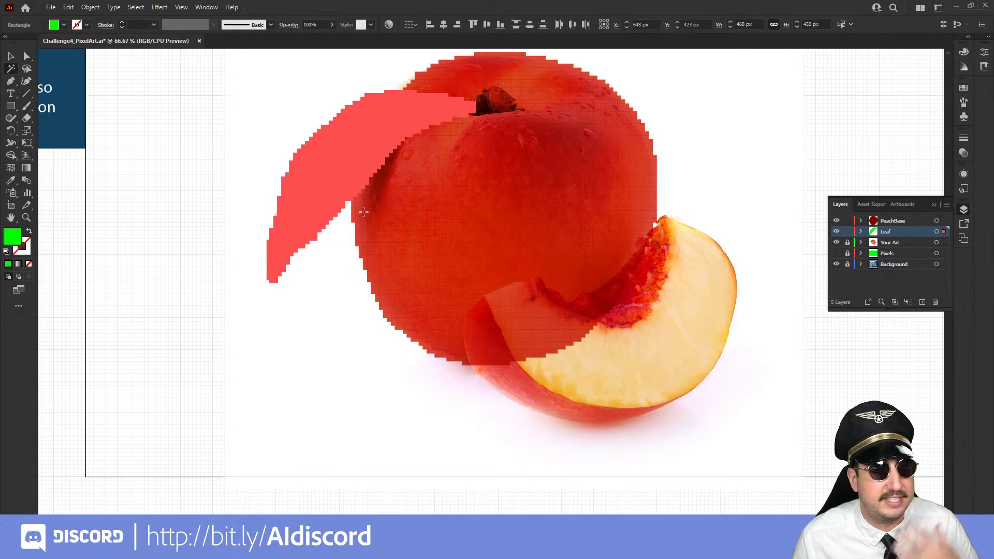
{"action": "left_click", "coordinate": [963, 153]}
{"action": "left_click", "coordinate": [871, 150]}
{"action": "left_click", "coordinate": [868, 157]}
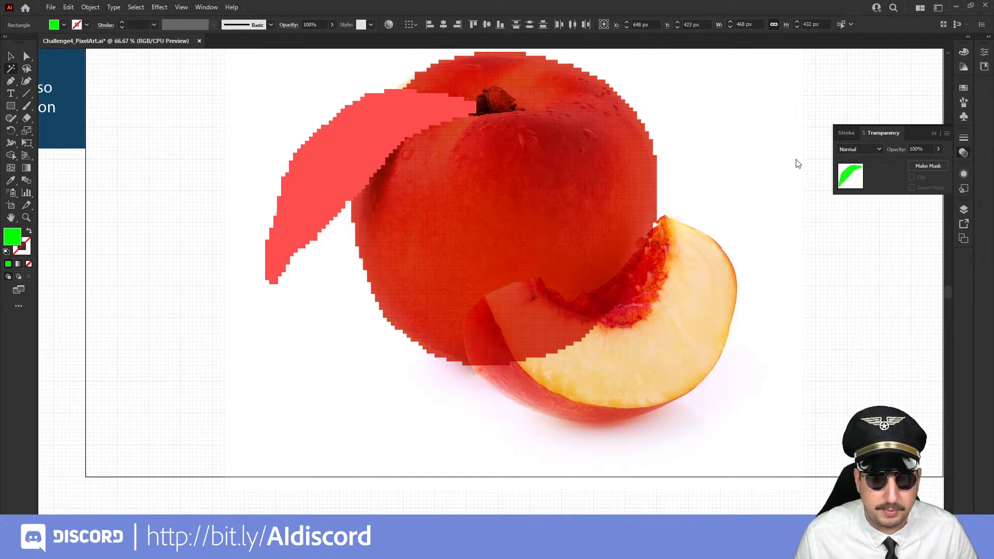
Select all red peach squares with the Magic Wand and set their blend mode to Normal
{"action": "left_click", "coordinate": [587, 201]}
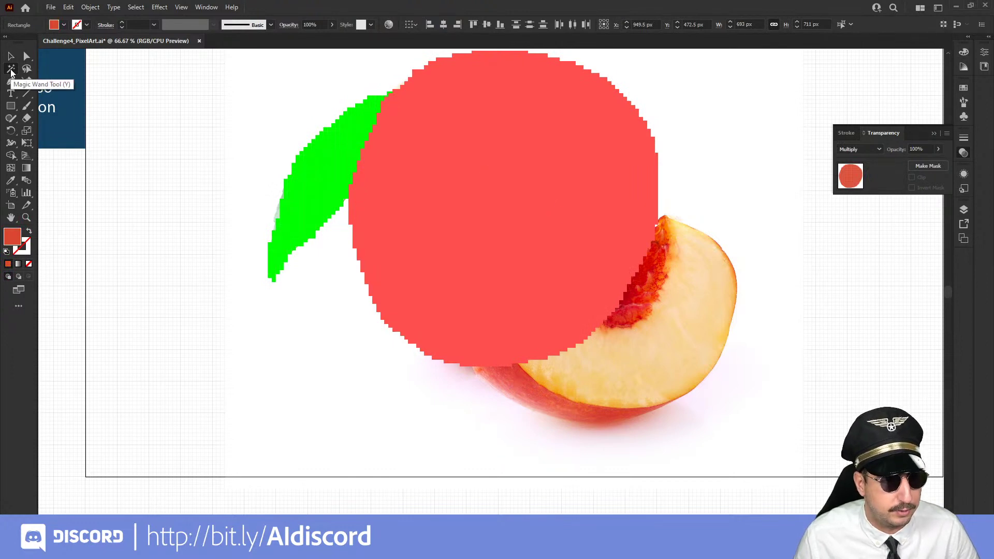
{"action": "left_click", "coordinate": [11, 71]}
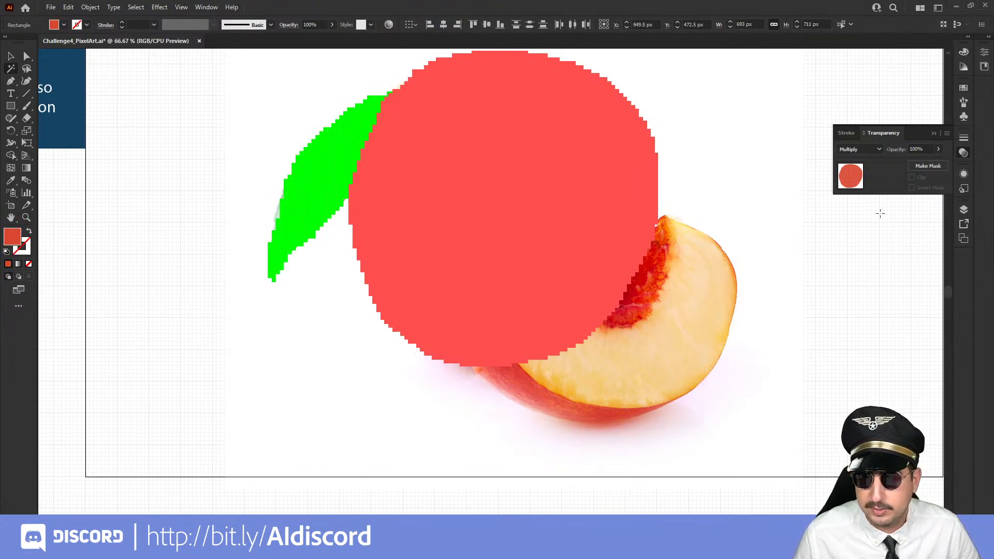
{"action": "left_click", "coordinate": [872, 155]}
{"action": "left_click", "coordinate": [872, 156]}
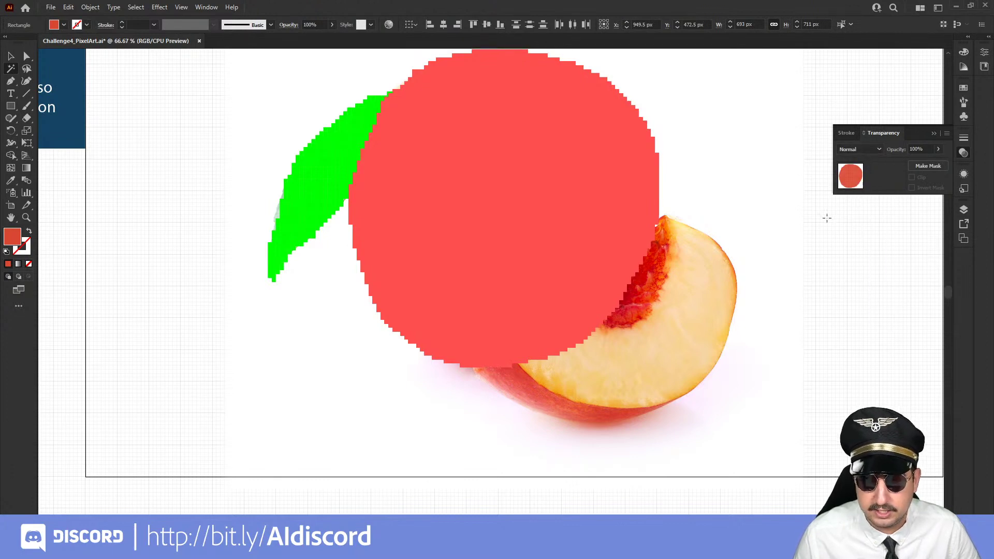
Group the selected red peach squares, group the green leaf squares separately, and clear the selection
{"action": "key", "text": "ctrl+g"}
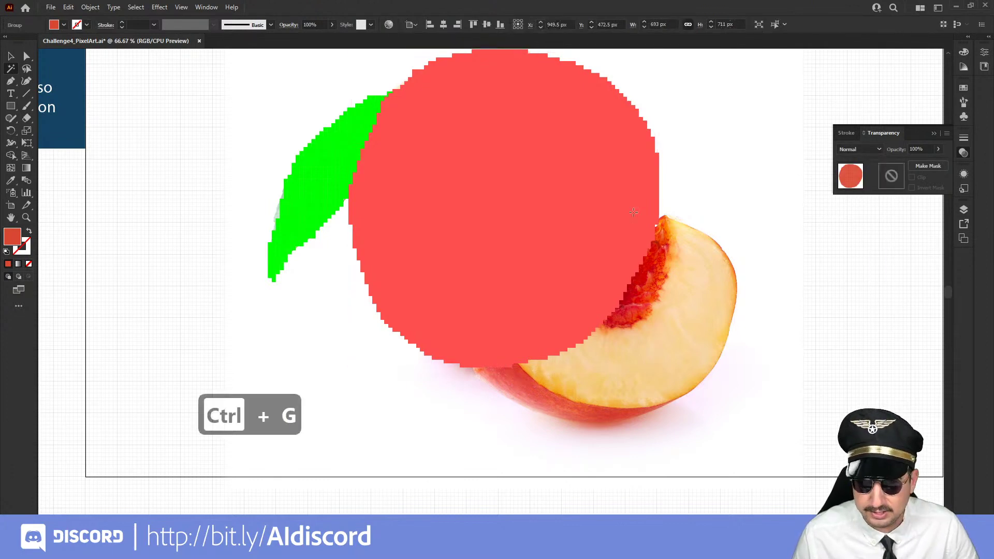
{"action": "left_click", "coordinate": [329, 174]}
{"action": "key", "text": "ctrl+g"}
{"action": "key", "text": "v"}
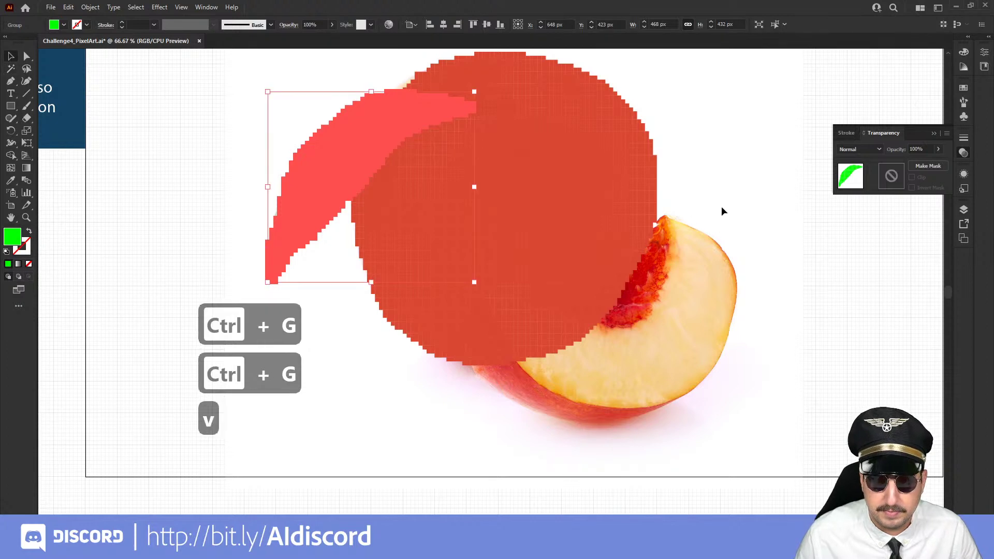
{"action": "left_click", "coordinate": [722, 207]}
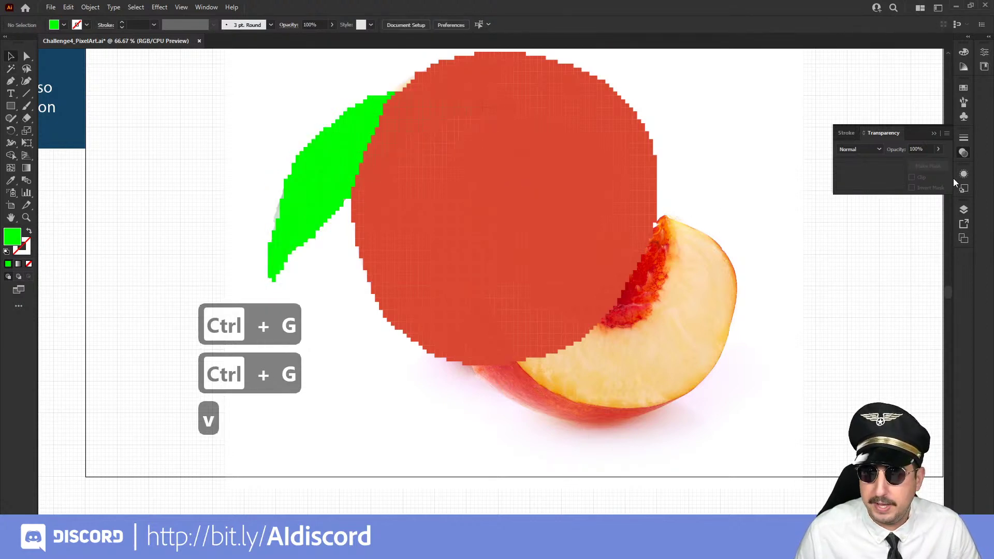
Move the Leaf layer above the PeachBase layer and check how the leaf overlaps the peach
{"action": "left_click", "coordinate": [963, 209]}
{"action": "left_click", "coordinate": [909, 228]}
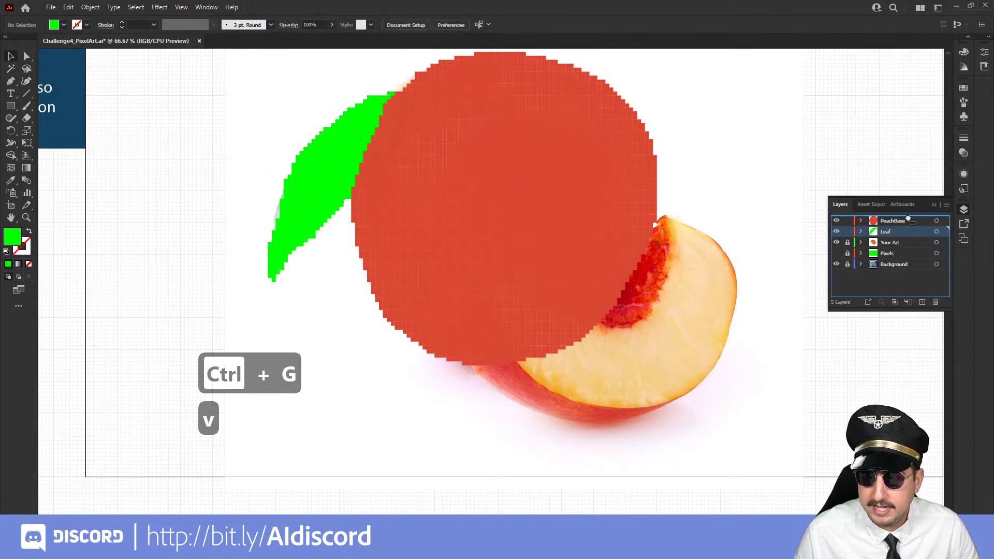
{"action": "left_click_drag", "start_coordinate": [909, 229], "coordinate": [909, 218]}
{"action": "key", "text": "z"}
{"action": "left_click_drag", "start_coordinate": [319, 88], "coordinate": [569, 210]}
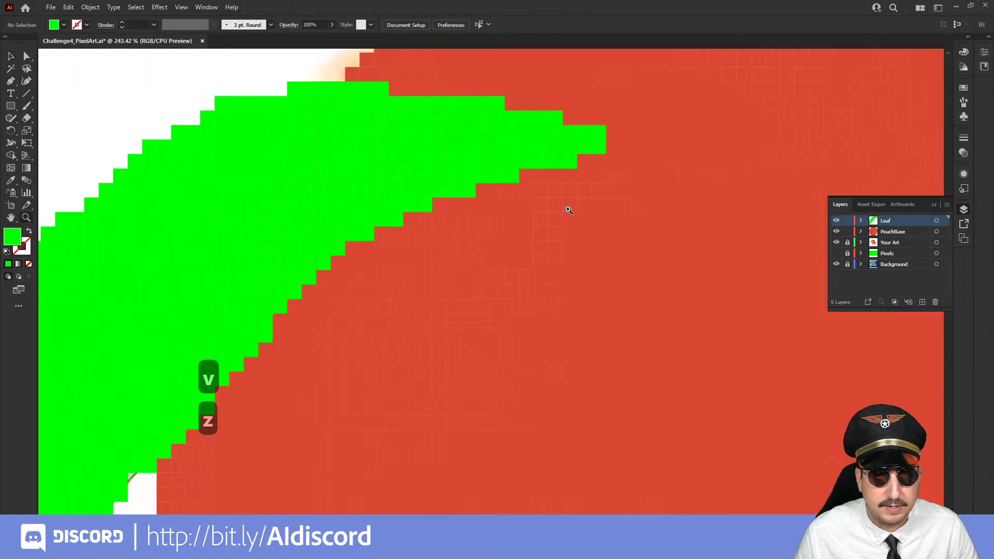
{"action": "left_click", "coordinate": [603, 269], "text": "alt"}
{"action": "left_click", "coordinate": [510, 295], "text": "alt"}
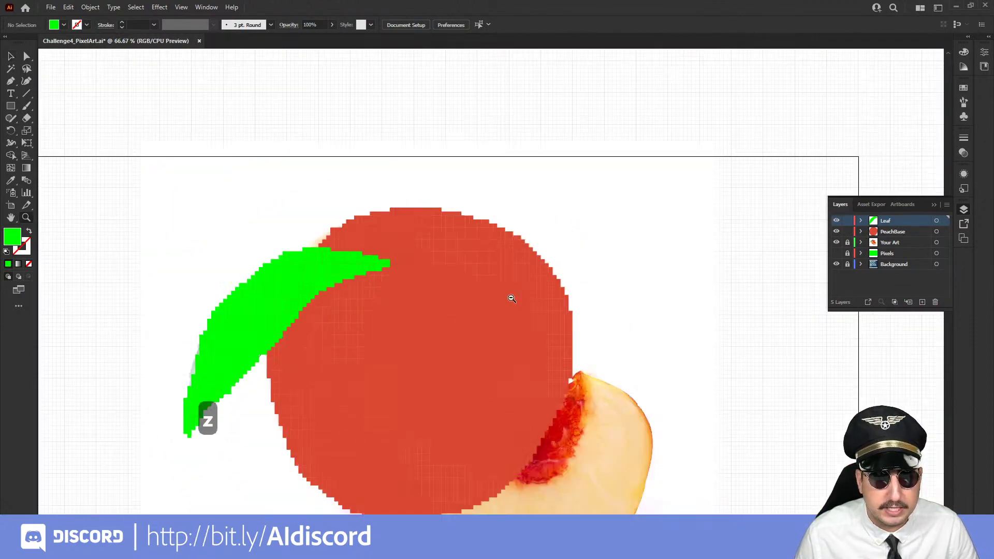
{"action": "left_click", "coordinate": [467, 316], "text": "alt"}
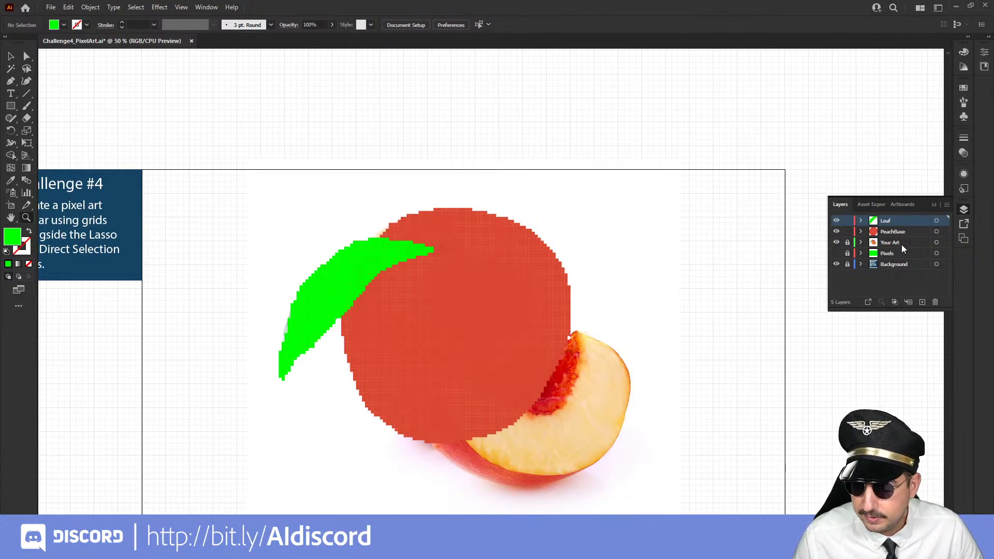
Move the Your Art layer above the Leaf layer so the reference photo covers the pixel shapes
{"action": "left_click_drag", "start_coordinate": [901, 245], "coordinate": [900, 218]}
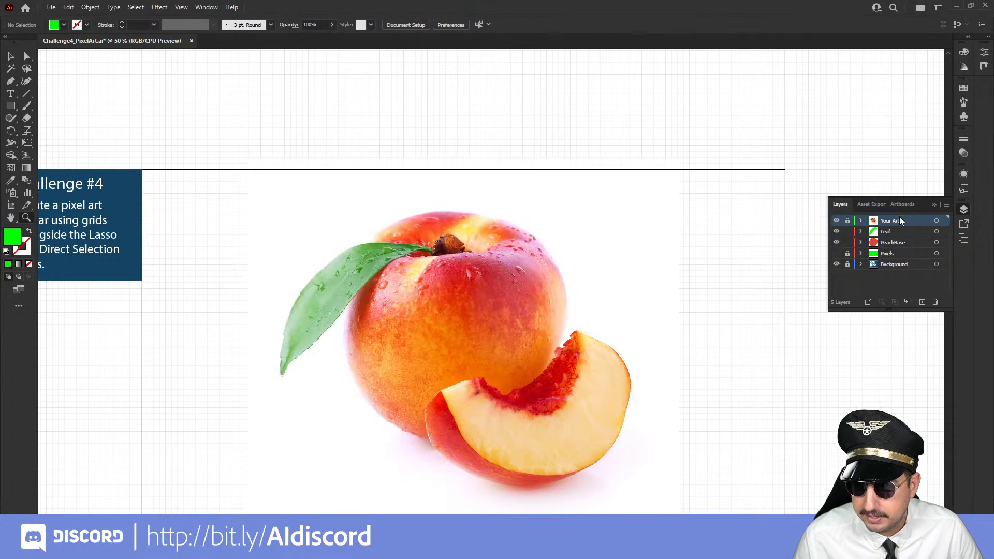
{"action": "key", "text": "z"}
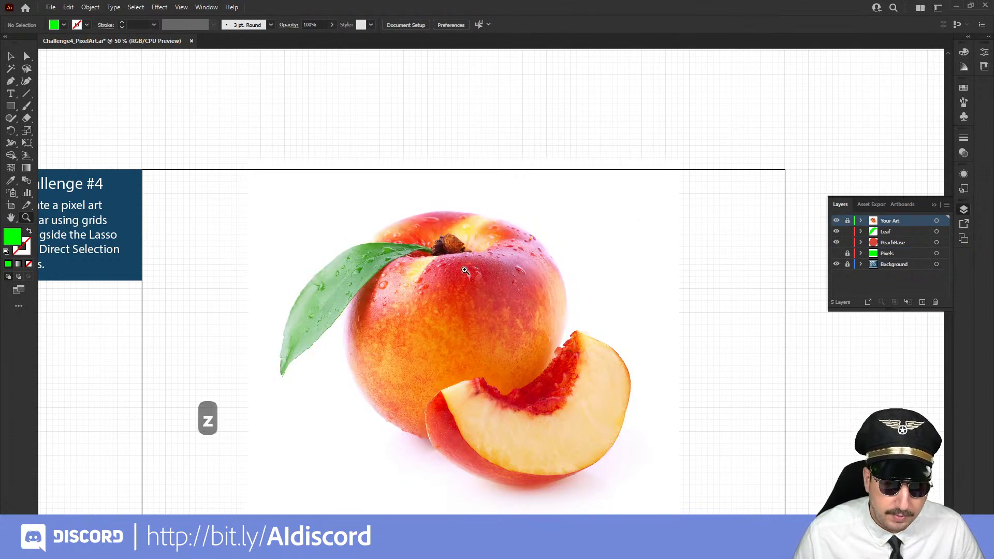
{"action": "left_click", "coordinate": [465, 271]}
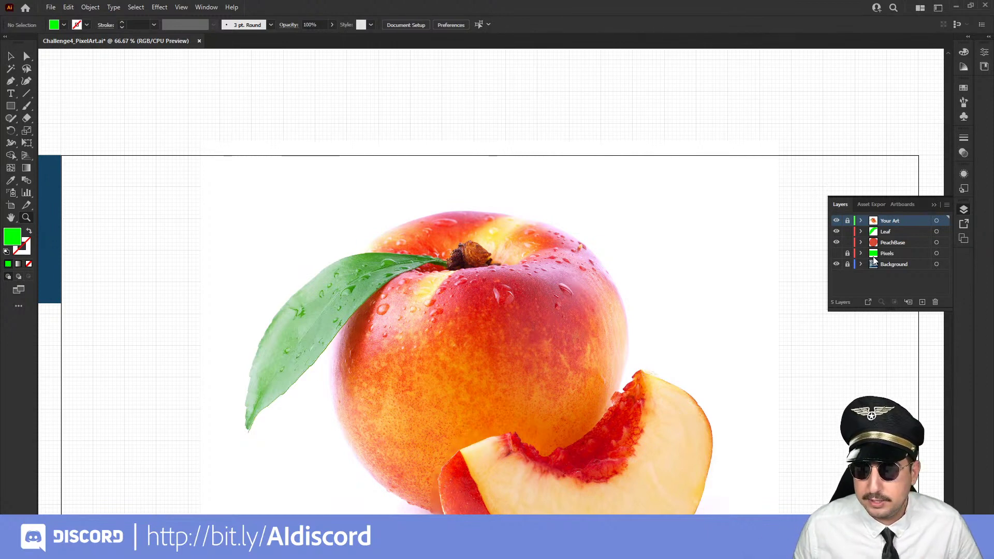
Duplicate the Pixels layer and rename the copy Stem
{"action": "left_click", "coordinate": [892, 254]}
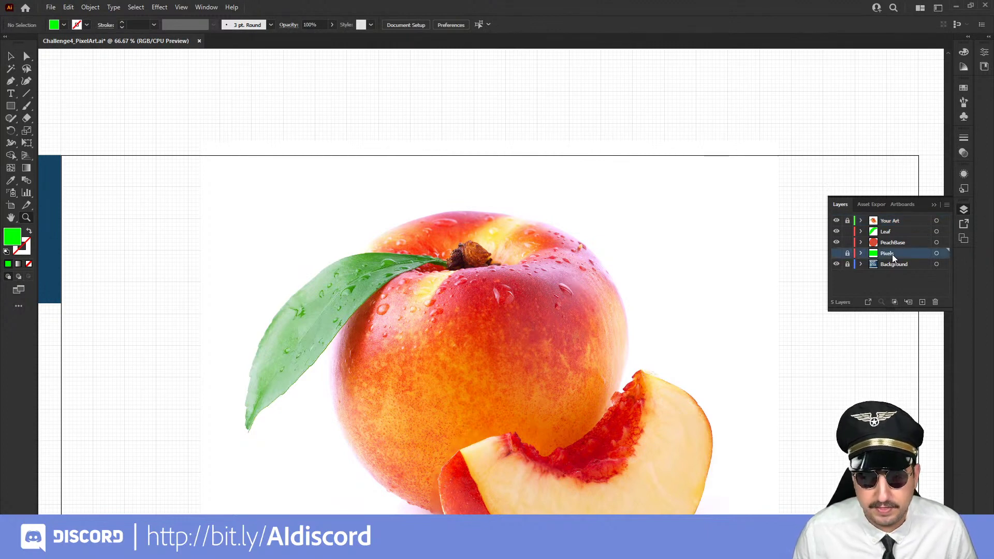
{"action": "left_click", "coordinate": [946, 205]}
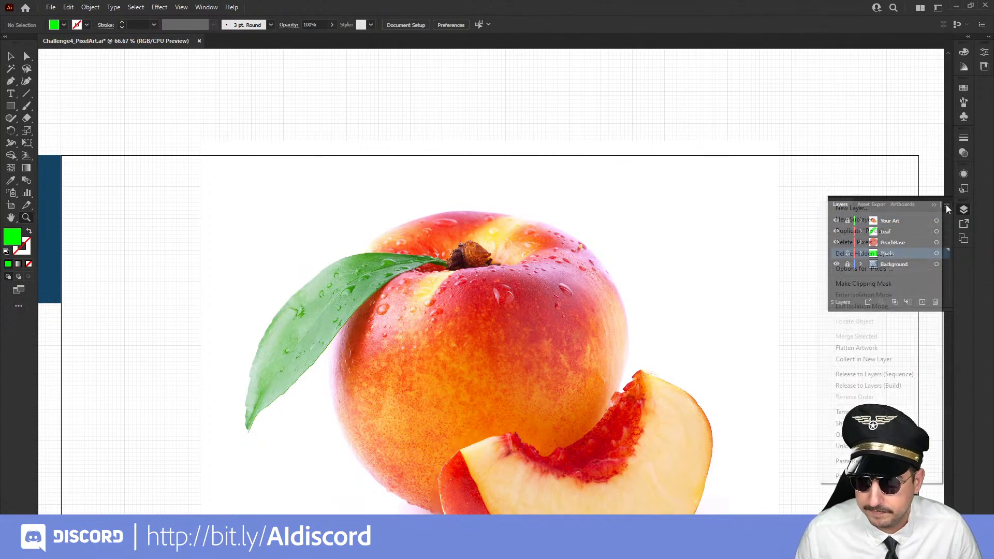
{"action": "left_click", "coordinate": [869, 231]}
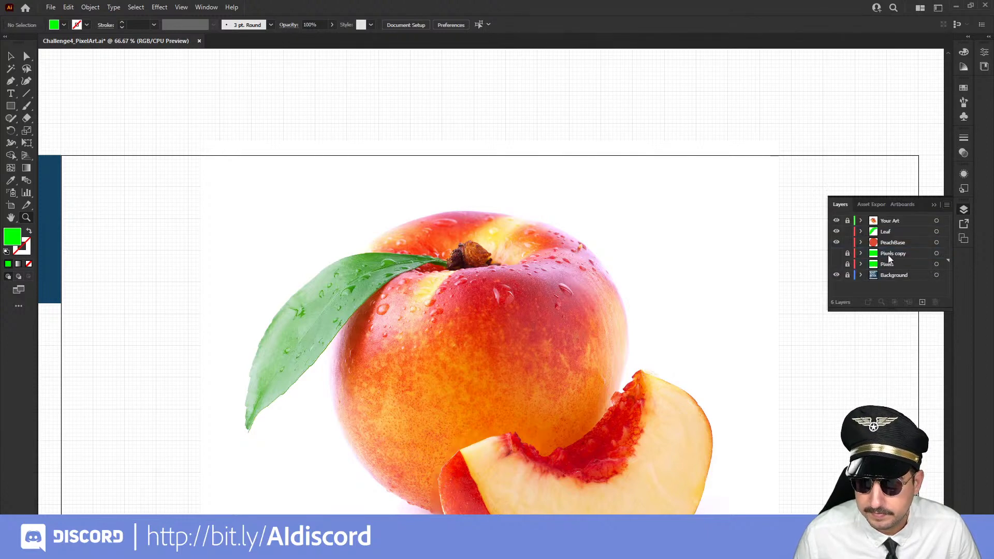
{"action": "double_click", "coordinate": [891, 254]}
{"action": "type", "text": "Stem"}
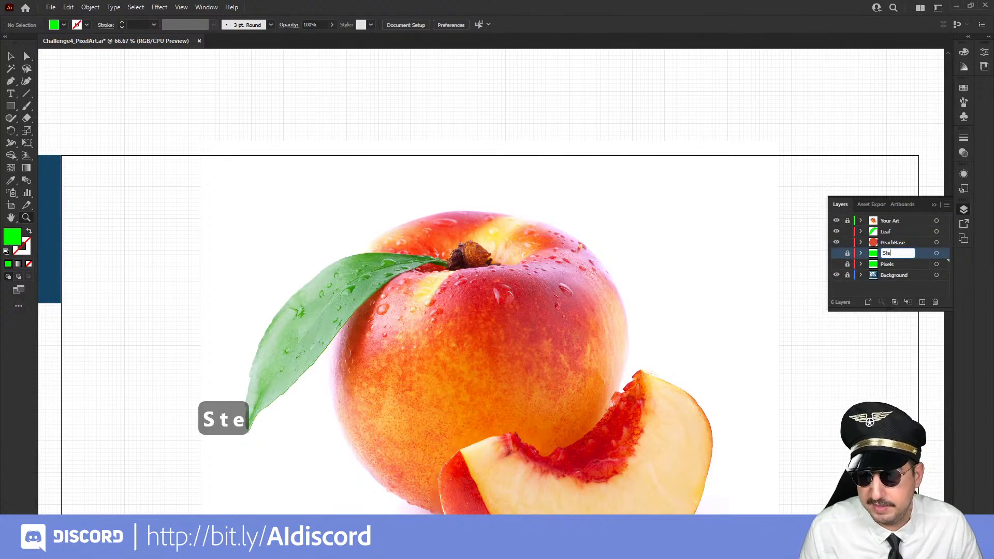
{"action": "key", "text": "Return"}
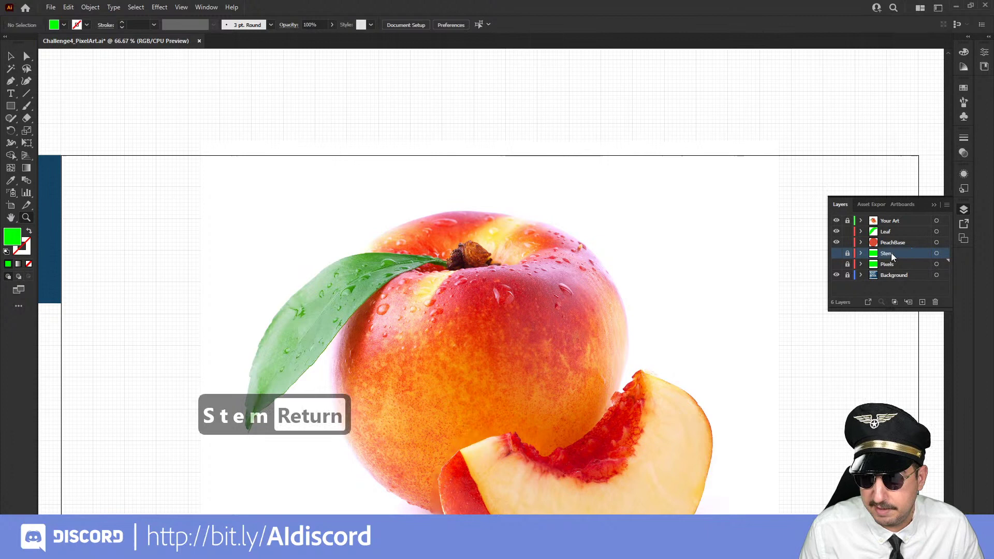
Show and unlock the Stem layer, lock and hide Leaf and PeachBase, and keep the Your Art photo visible
{"action": "left_click", "coordinate": [836, 253]}
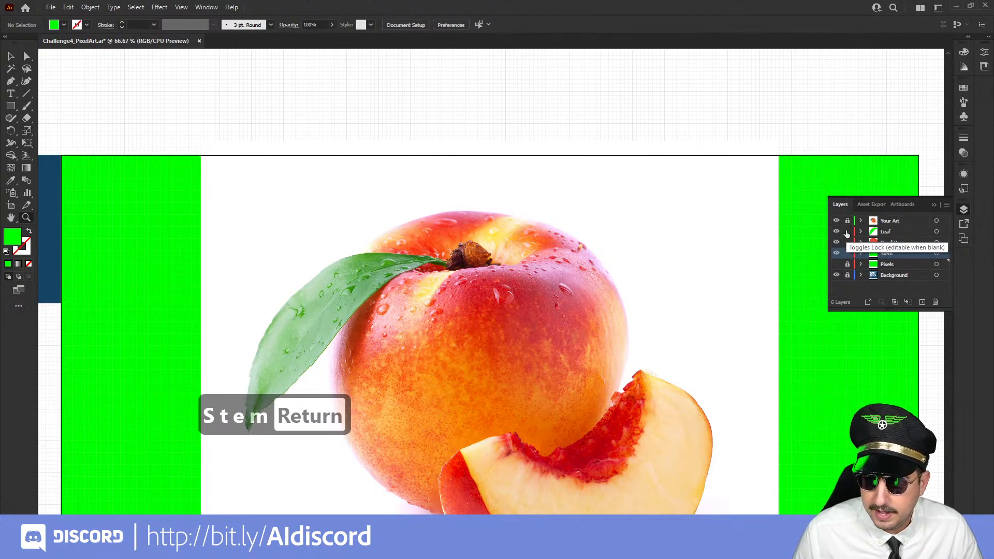
{"action": "left_click", "coordinate": [848, 253]}
{"action": "left_click", "coordinate": [836, 221]}
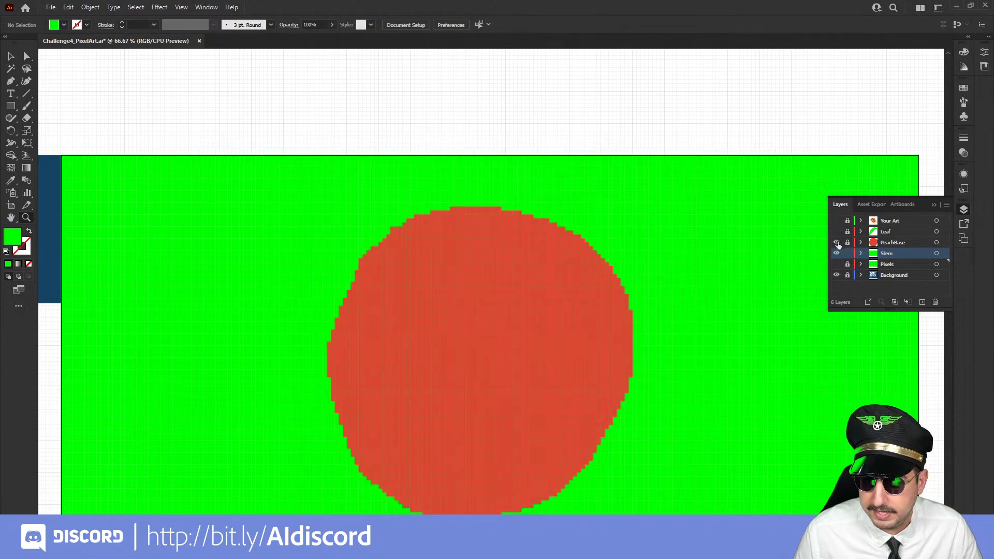
{"action": "left_click", "coordinate": [836, 242]}
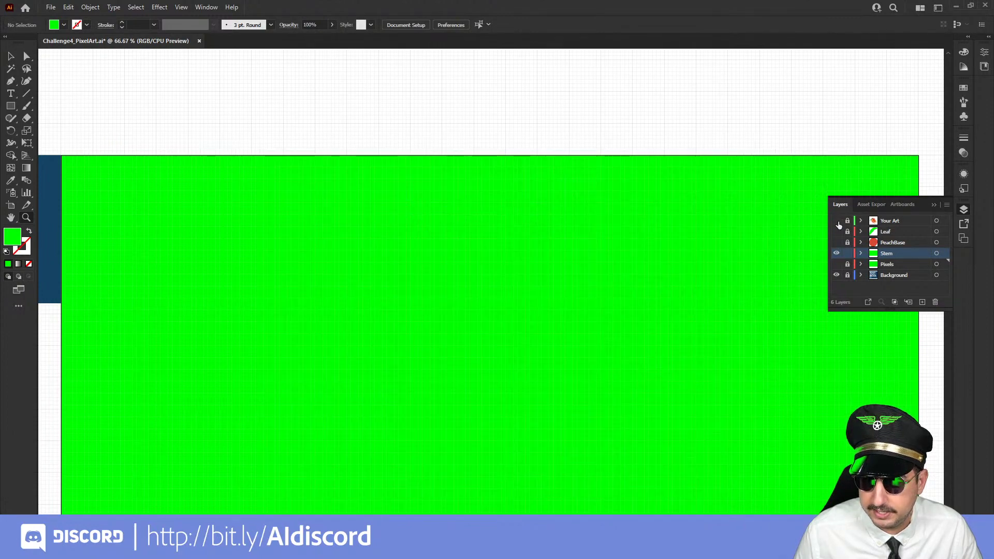
{"action": "left_click", "coordinate": [837, 220]}
Lasso the grid squares surrounding the peach stem, tracing the stem's outline on the photo, and delete them
{"action": "key", "text": "z"}
{"action": "left_click", "coordinate": [484, 264]}
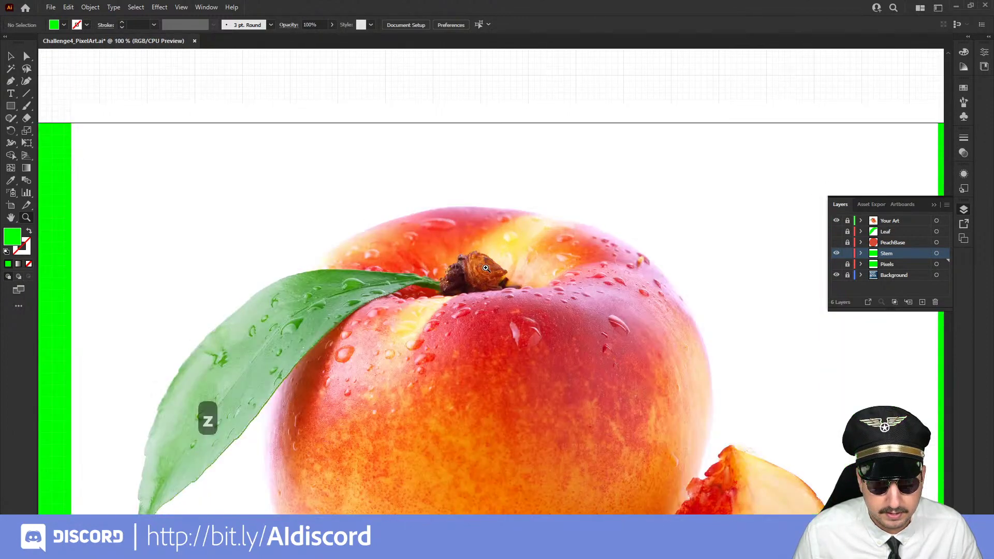
{"action": "left_click", "coordinate": [483, 270]}
{"action": "key", "text": "q"}
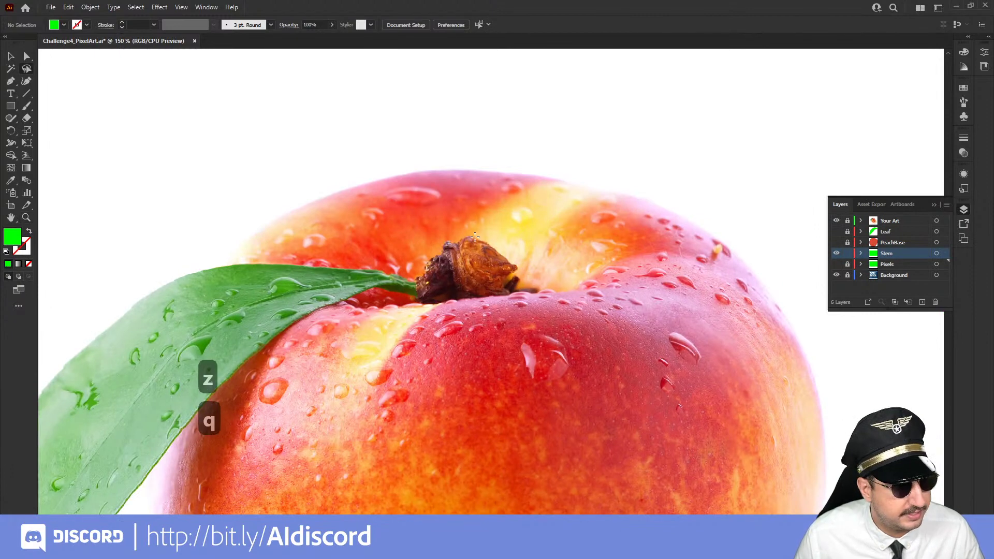
{"action": "mouse_move", "coordinate": [473, 236]}
{"action": "left_mouse_down"}
{"action": "mouse_move", "coordinate": [429, 244]}
{"action": "mouse_move", "coordinate": [410, 281]}
{"action": "mouse_move", "coordinate": [416, 305]}
{"action": "mouse_move", "coordinate": [521, 294]}
{"action": "mouse_move", "coordinate": [525, 274]}
{"action": "mouse_move", "coordinate": [512, 253]}
{"action": "mouse_move", "coordinate": [483, 237]}
{"action": "mouse_move", "coordinate": [522, 224]}
{"action": "mouse_move", "coordinate": [763, 336]}
{"action": "mouse_move", "coordinate": [706, 461]}
{"action": "mouse_move", "coordinate": [438, 508]}
{"action": "mouse_move", "coordinate": [258, 332]}
{"action": "mouse_move", "coordinate": [335, 147]}
{"action": "mouse_move", "coordinate": [526, 139]}
{"action": "mouse_move", "coordinate": [525, 169]}
{"action": "left_mouse_up"}
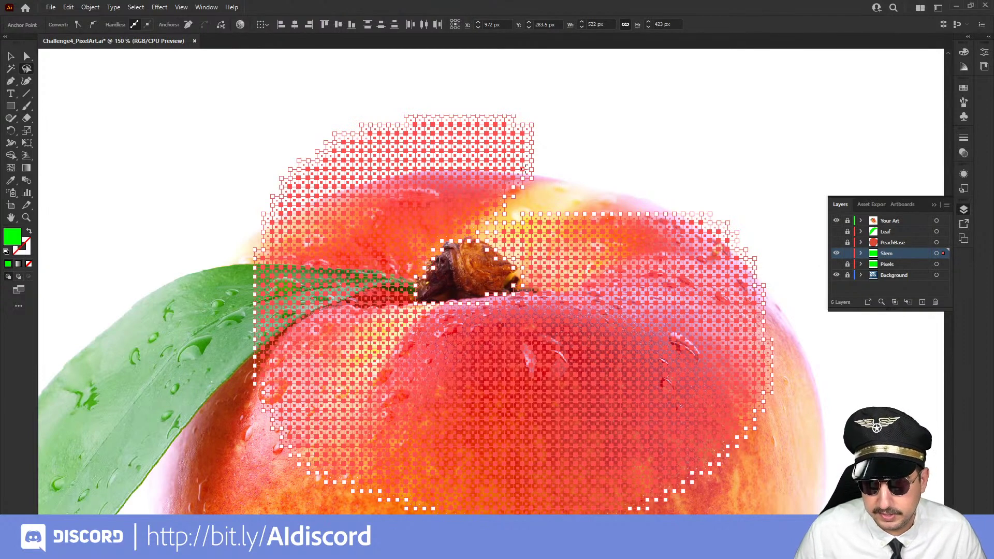
{"action": "key", "text": "BackSpace"}
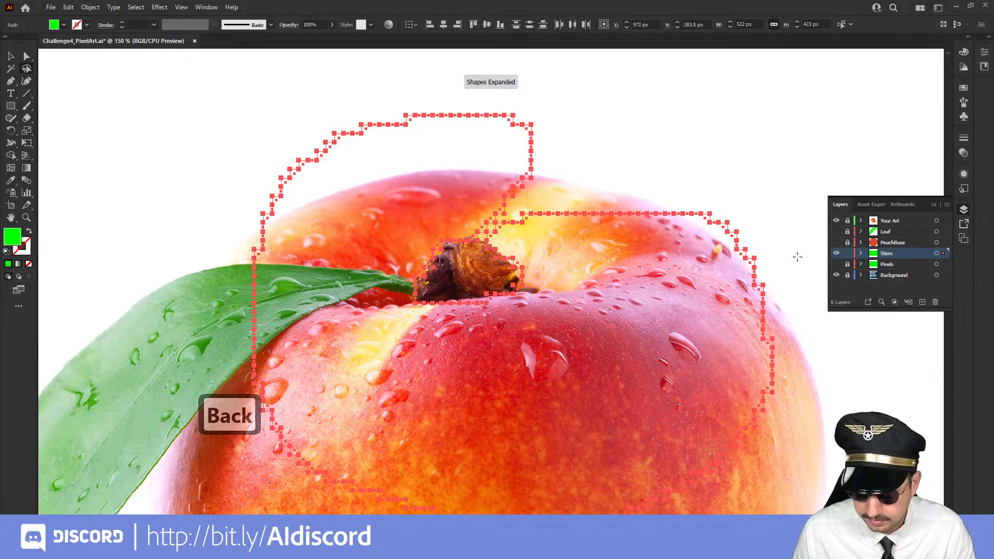
{"action": "key", "text": "BackSpace"}
Hide the Your Art layer and delete the stray squares linking the stem shape to the outer grid
{"action": "left_click", "coordinate": [836, 222]}
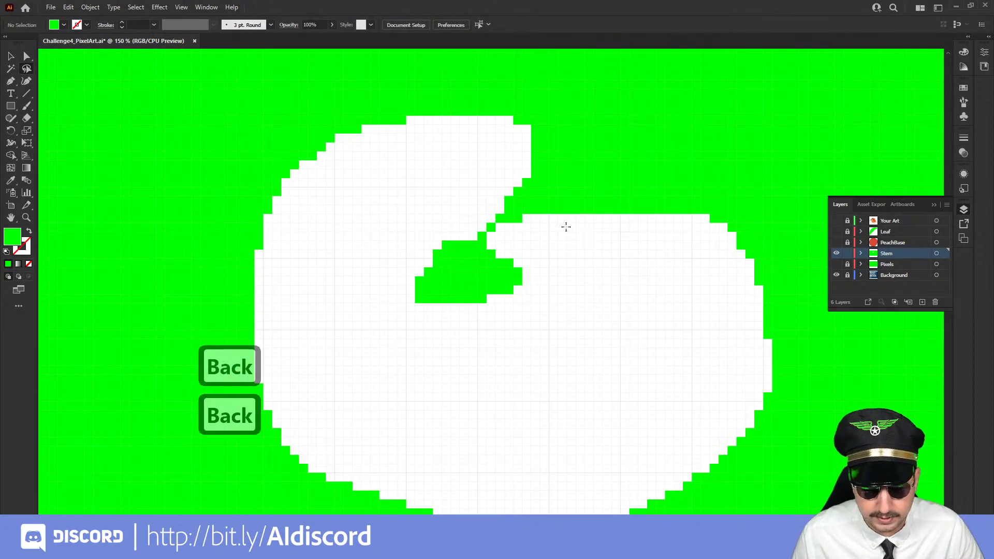
{"action": "mouse_move", "coordinate": [470, 222]}
{"action": "left_mouse_down"}
{"action": "mouse_move", "coordinate": [501, 239]}
{"action": "mouse_move", "coordinate": [544, 232]}
{"action": "mouse_move", "coordinate": [508, 240]}
{"action": "mouse_move", "coordinate": [534, 222]}
{"action": "left_mouse_up"}
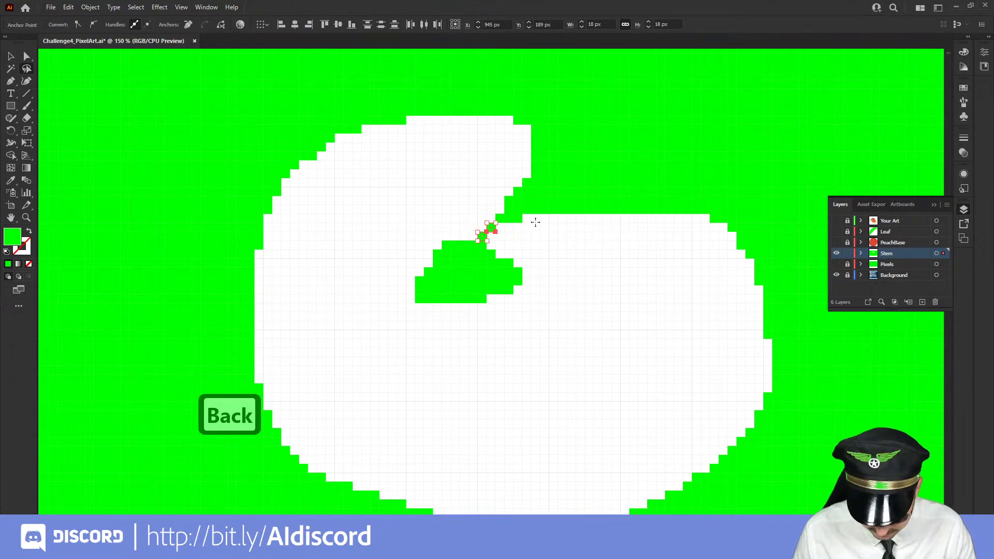
{"action": "key", "text": "BackSpace"}
{"action": "key", "text": "BackSpace"}
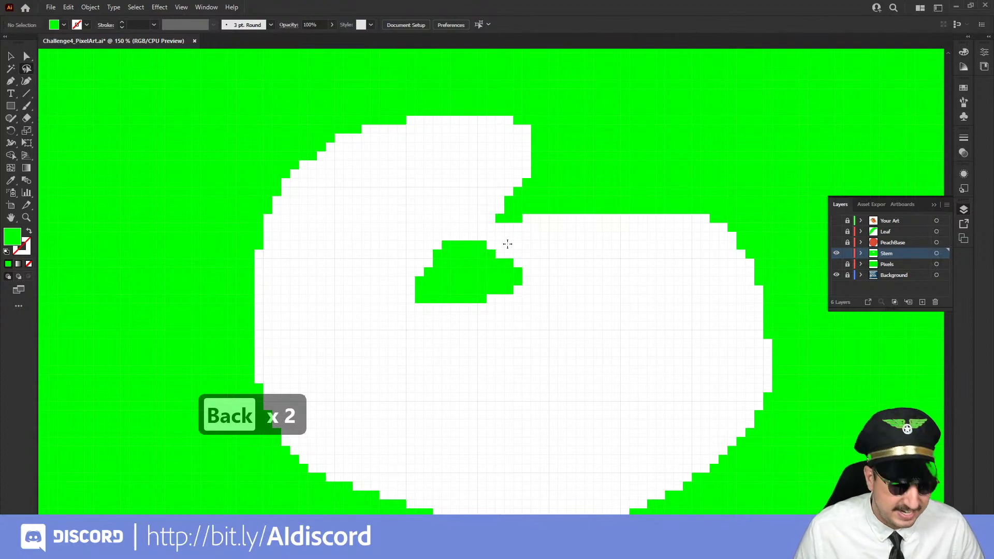
Select all squares on the Stem layer, exclude the stem shape with the Lasso, and delete the rest
{"action": "key", "text": "ctrl+a"}
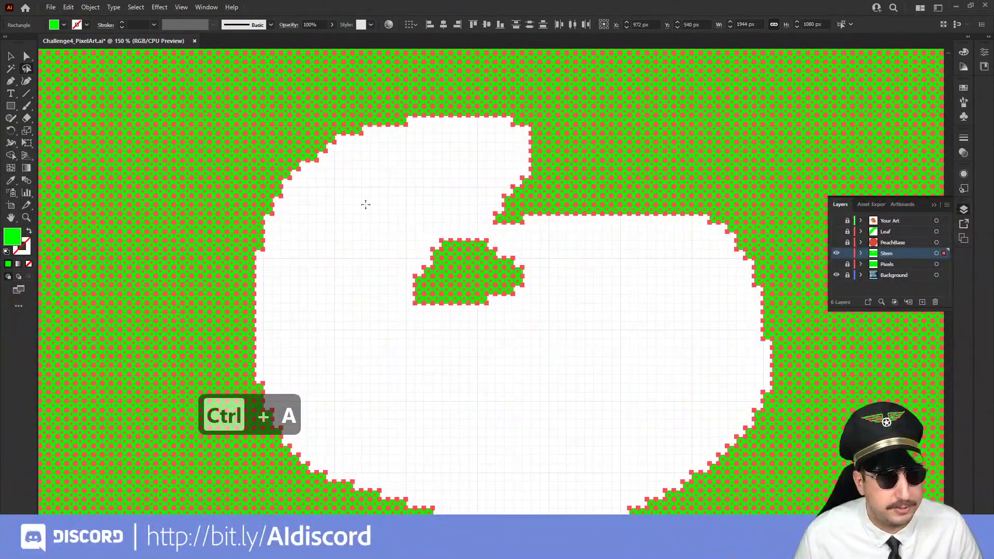
{"action": "mouse_move", "coordinate": [427, 218]}
{"action": "left_mouse_down"}
{"action": "mouse_move", "coordinate": [397, 316]}
{"action": "mouse_move", "coordinate": [482, 338]}
{"action": "mouse_move", "coordinate": [553, 287]}
{"action": "mouse_move", "coordinate": [526, 252]}
{"action": "mouse_move", "coordinate": [446, 205]}
{"action": "mouse_move", "coordinate": [495, 219]}
{"action": "left_mouse_up"}
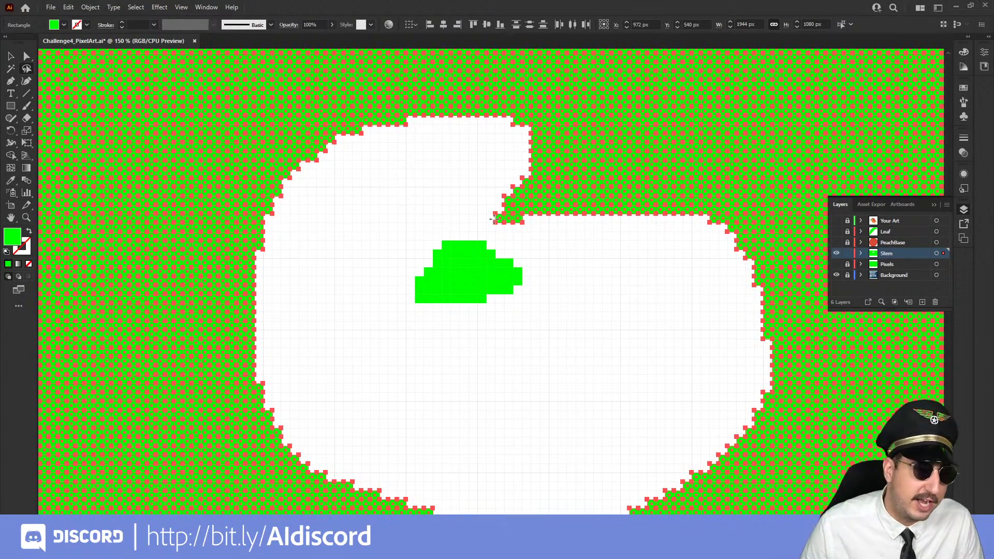
{"action": "key", "text": "BackSpace"}
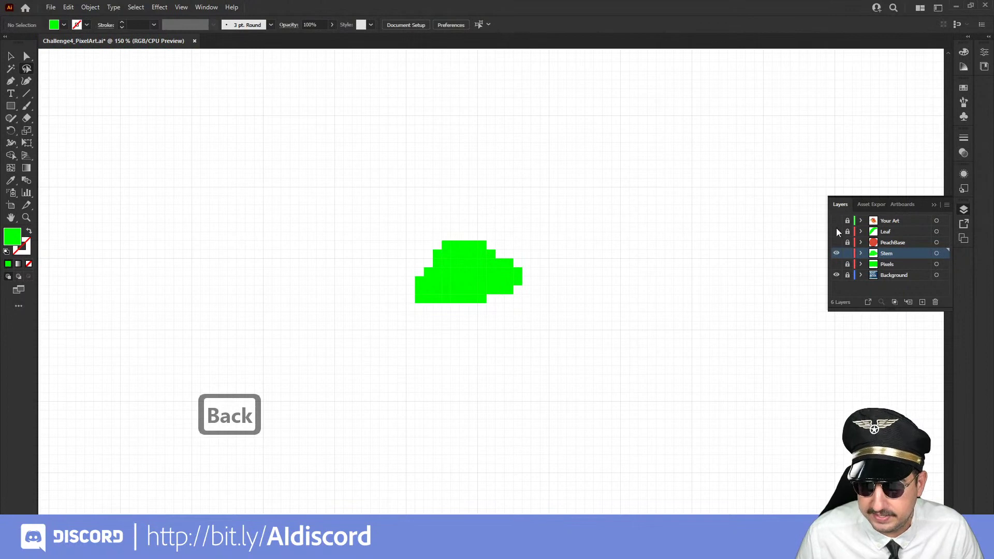
Show the Leaf and PeachBase layers and move the Stem layer above Leaf
{"action": "left_click_drag", "start_coordinate": [835, 236], "coordinate": [836, 243]}
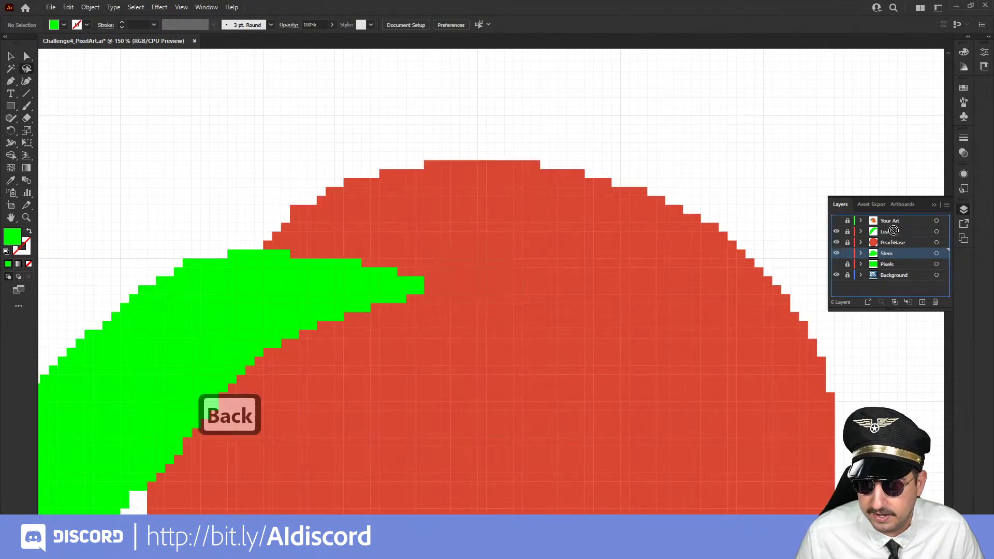
{"action": "left_click_drag", "start_coordinate": [893, 228], "coordinate": [893, 228]}
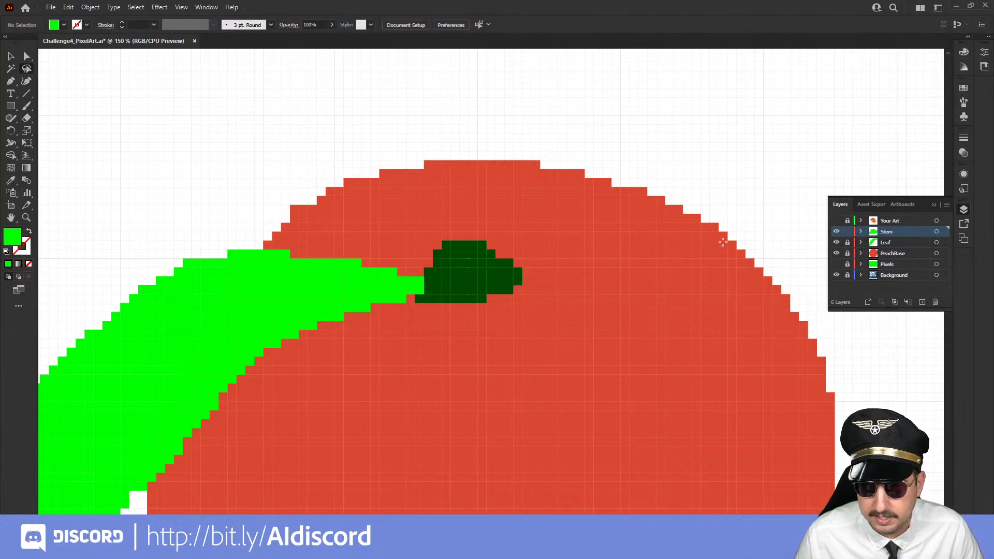
Select all the stem squares and set their blend mode to Normal
{"action": "key", "text": "v"}
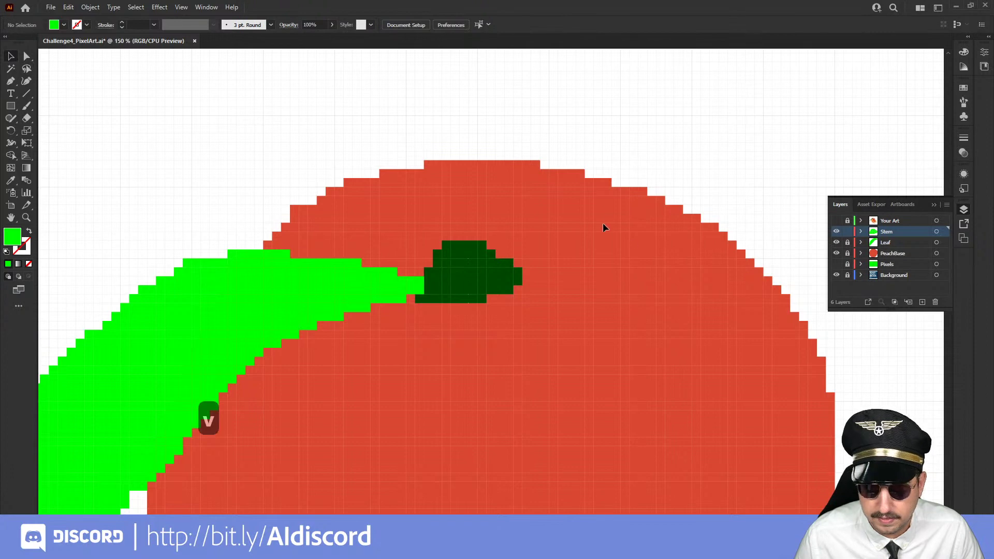
{"action": "left_click_drag", "start_coordinate": [373, 358], "coordinate": [789, 246]}
{"action": "left_click", "coordinate": [959, 154]}
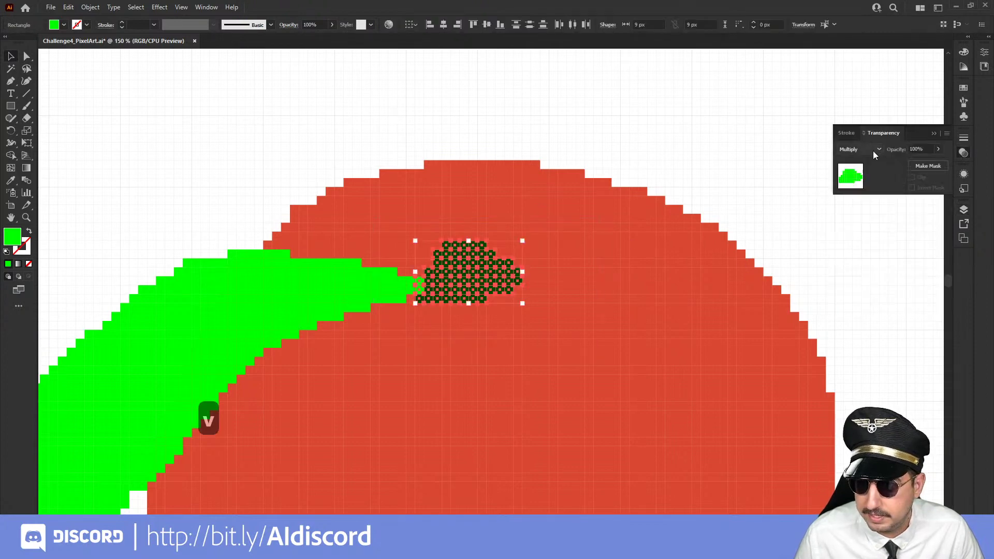
{"action": "left_click", "coordinate": [873, 151]}
{"action": "left_click", "coordinate": [865, 159]}
Fill the stem squares with the darkest brown swatch, clear the selection, and view the whole peach
{"action": "left_click", "coordinate": [963, 88]}
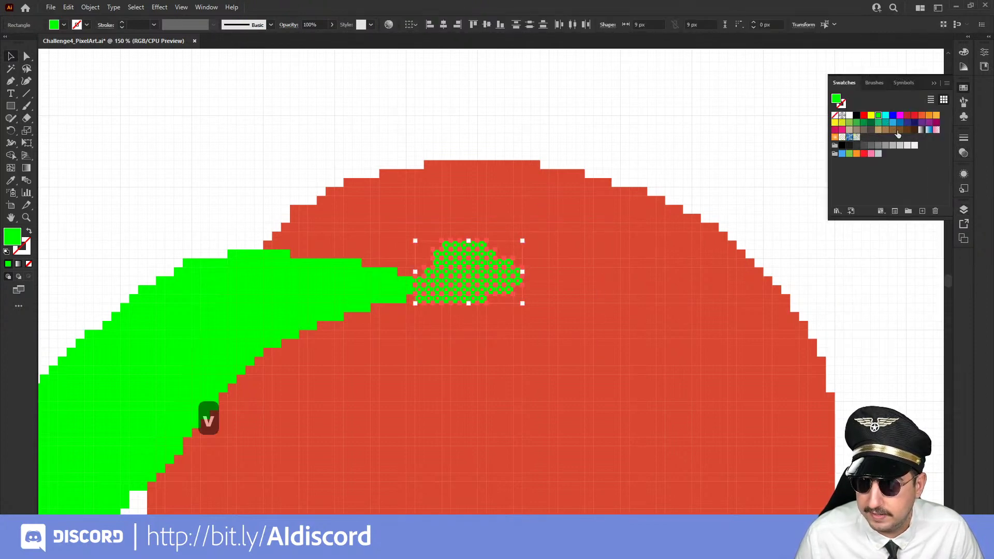
{"action": "left_click", "coordinate": [893, 130]}
{"action": "left_click", "coordinate": [915, 130]}
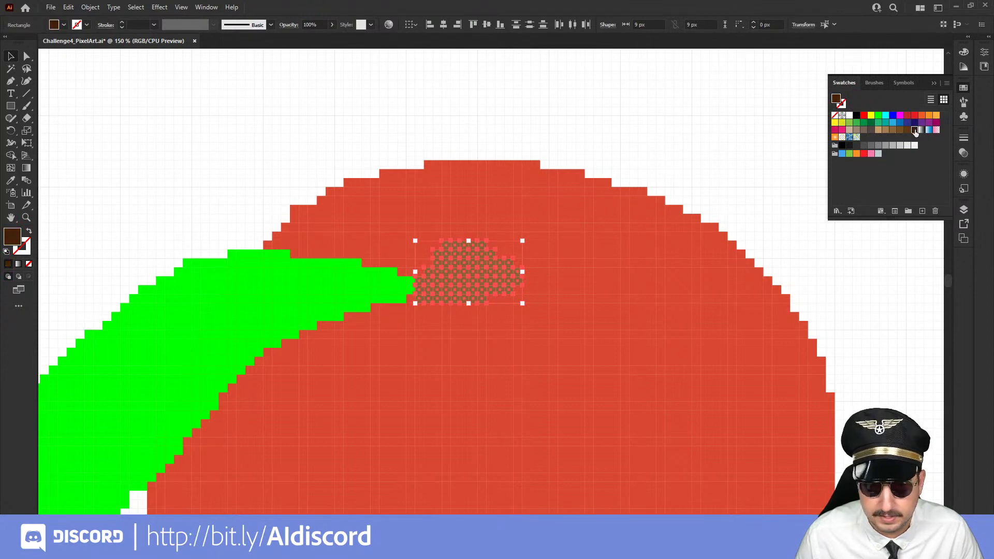
{"action": "left_click", "coordinate": [580, 164]}
{"action": "key", "text": "z"}
{"action": "left_click", "coordinate": [506, 324], "text": "alt"}
{"action": "left_click", "coordinate": [506, 324], "text": "alt"}
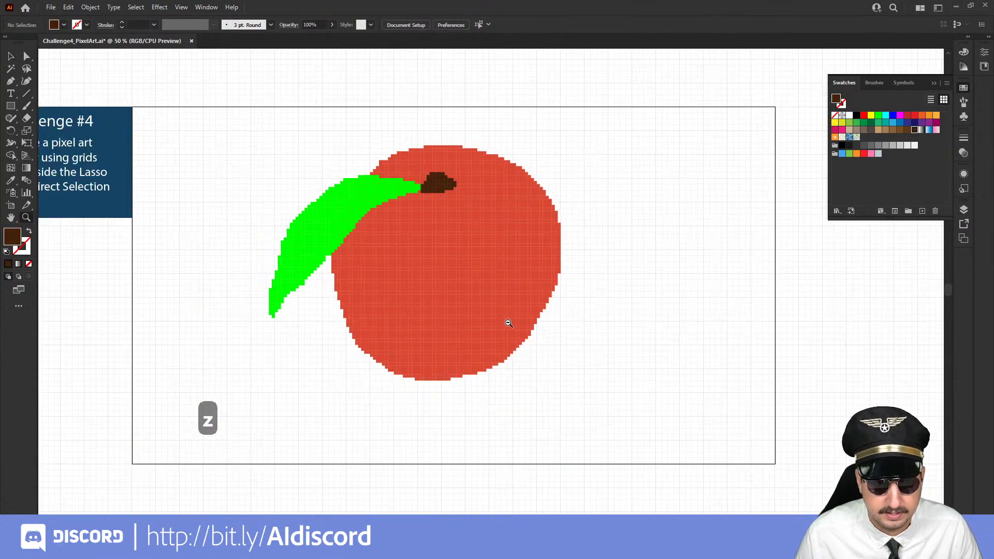
{"action": "left_click", "coordinate": [508, 324], "text": "alt"}
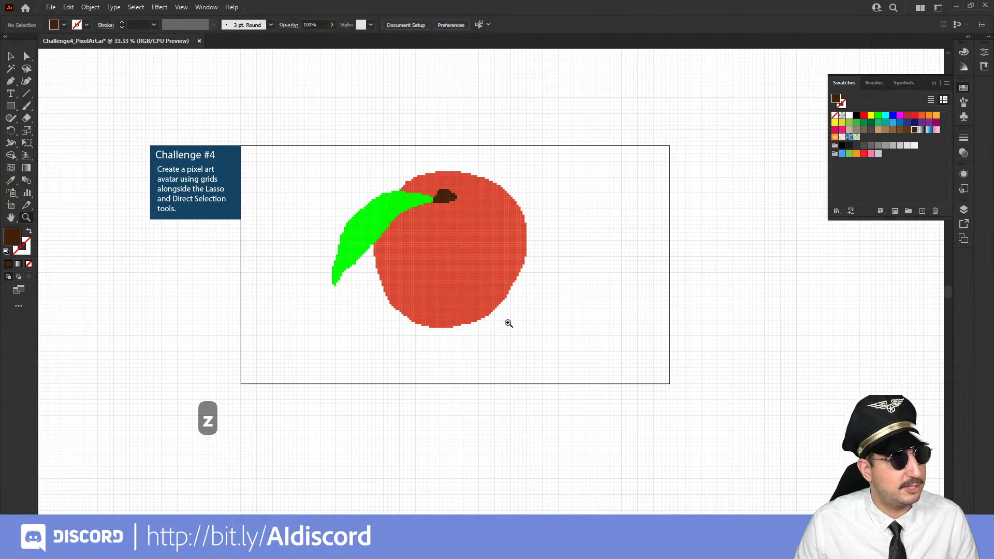
{"action": "left_click", "coordinate": [488, 260]}
{"action": "left_click", "coordinate": [499, 266]}
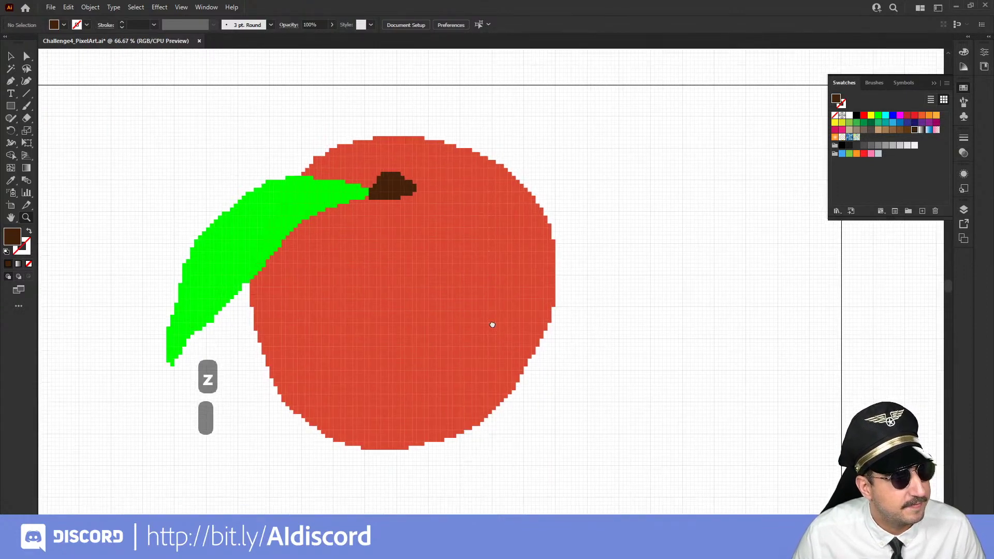
{"action": "left_click_drag", "start_coordinate": [493, 325], "coordinate": [538, 313]}
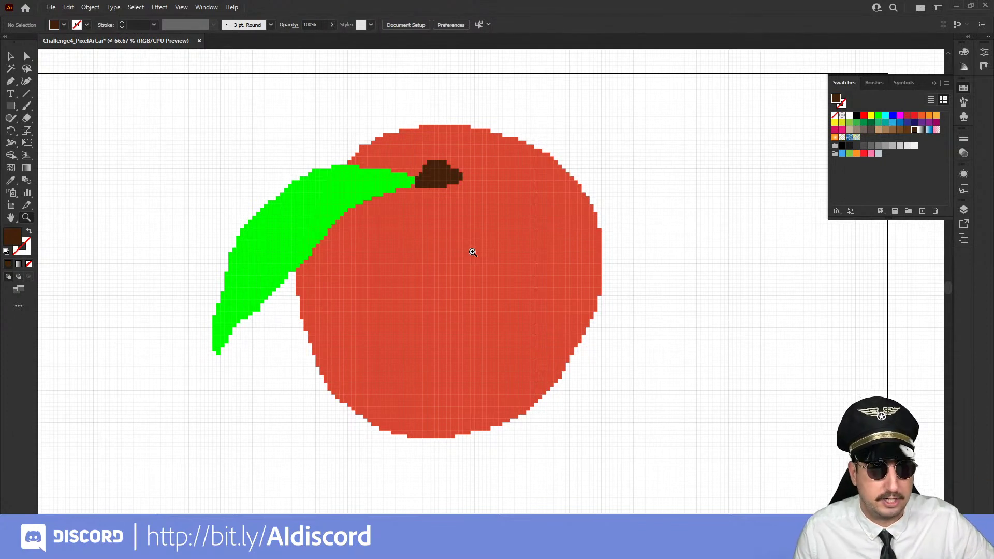
{"action": "left_click", "coordinate": [137, 8]}
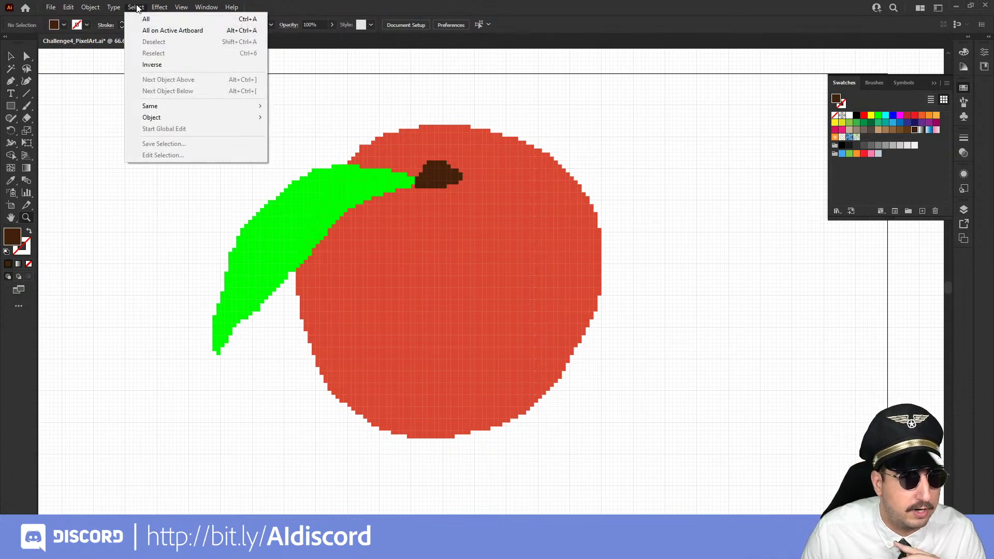
{"action": "left_click", "coordinate": [137, 7]}
{"action": "left_click", "coordinate": [512, 288]}
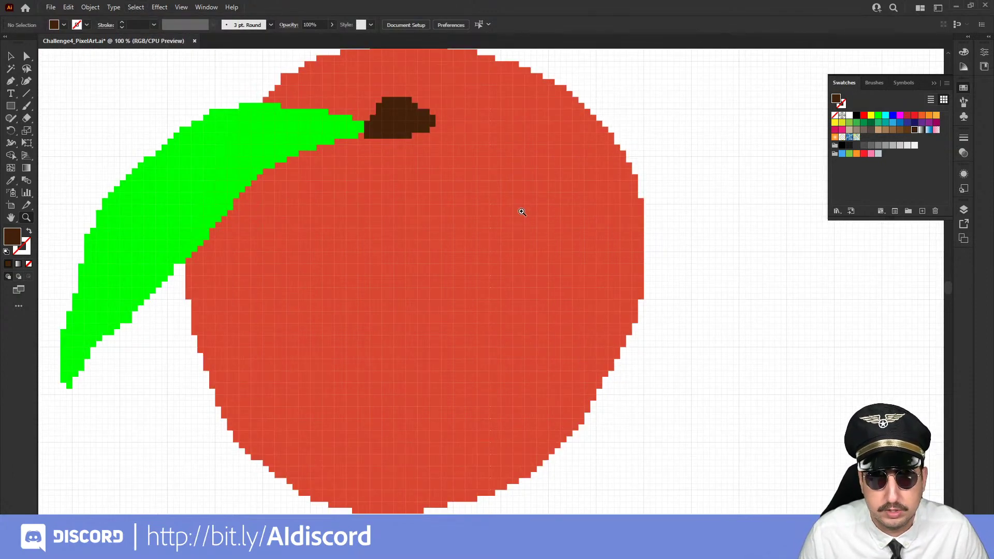
{"action": "left_click_drag", "start_coordinate": [559, 234], "coordinate": [510, 342]}
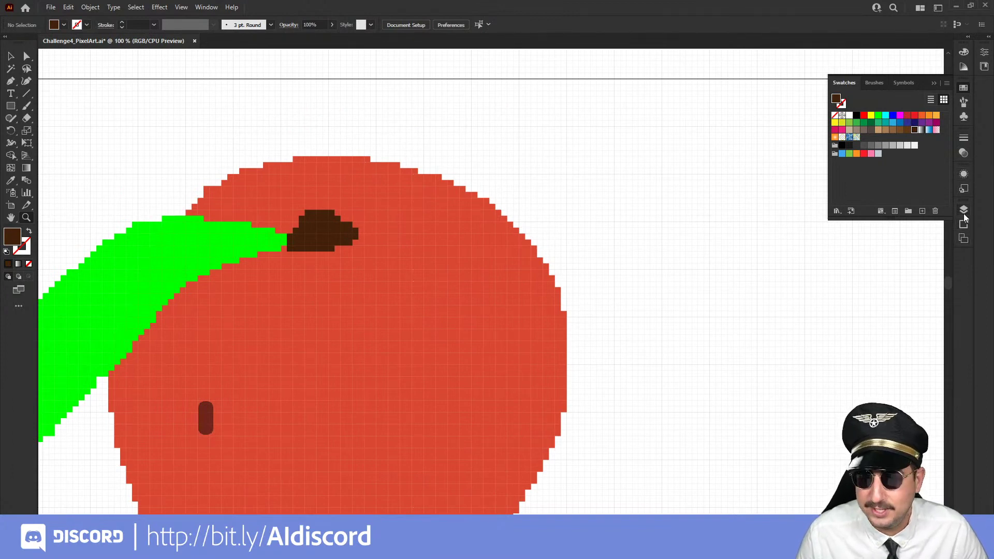
Show the Your Art layer so the reference photo of the peach covers the pixel art
{"action": "key", "text": "v"}
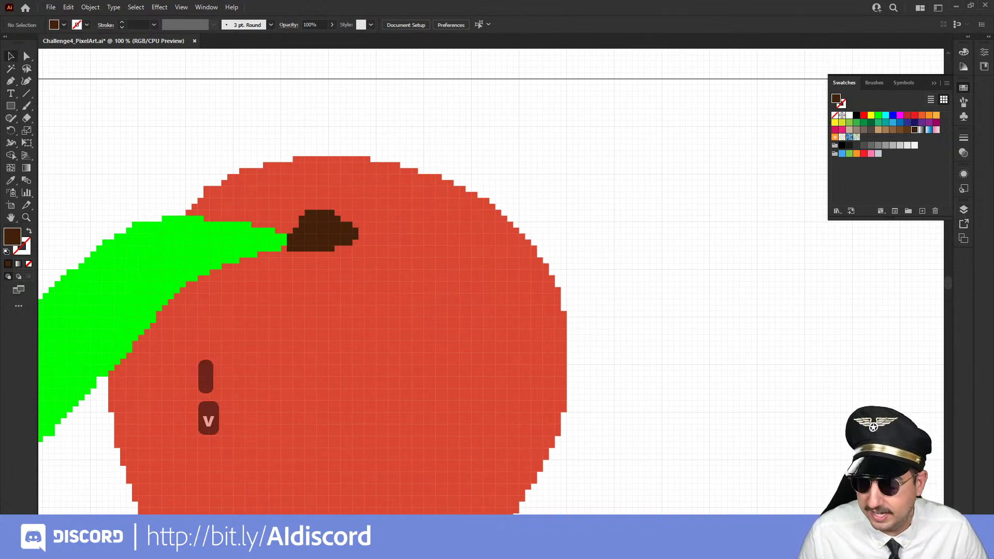
{"action": "left_click", "coordinate": [965, 210]}
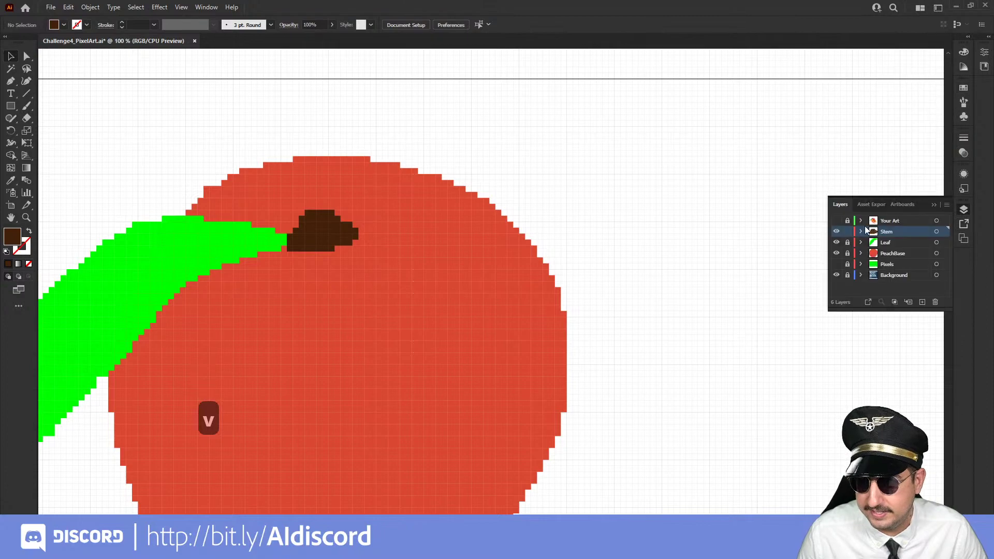
{"action": "left_click", "coordinate": [837, 220]}
Duplicate the Pixels layer and rename the copy Color
{"action": "left_click", "coordinate": [894, 265]}
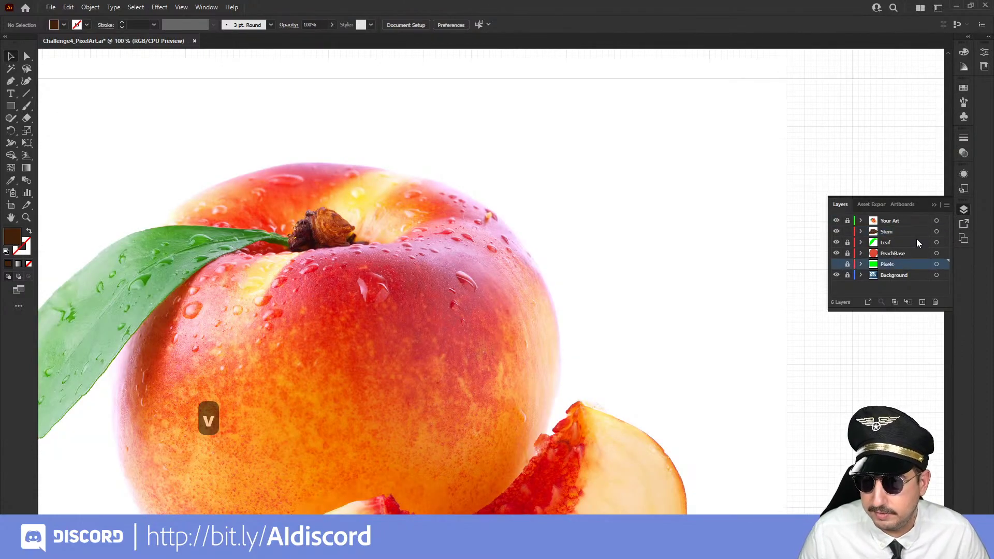
{"action": "right_click", "coordinate": [917, 240]}
{"action": "left_click", "coordinate": [874, 232]}
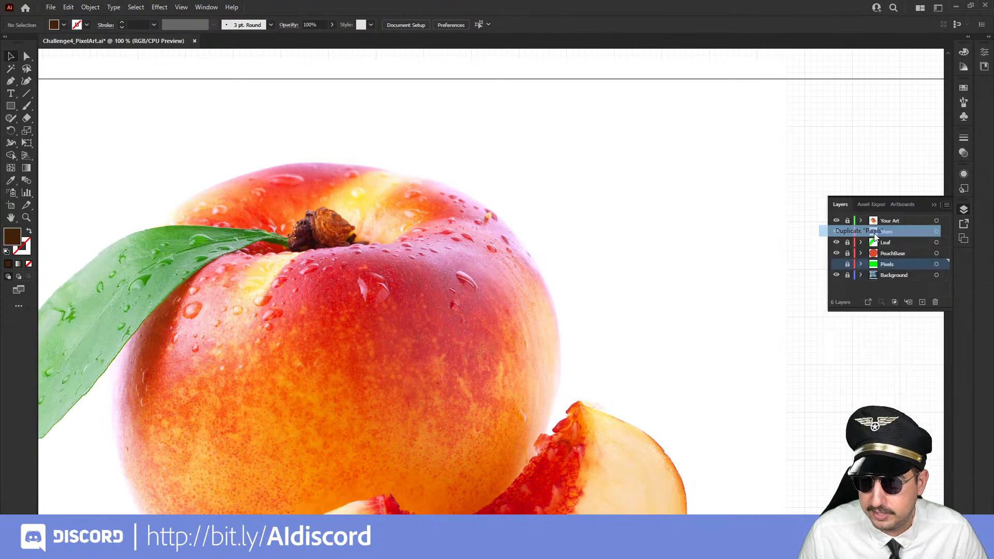
{"action": "double_click", "coordinate": [887, 264]}
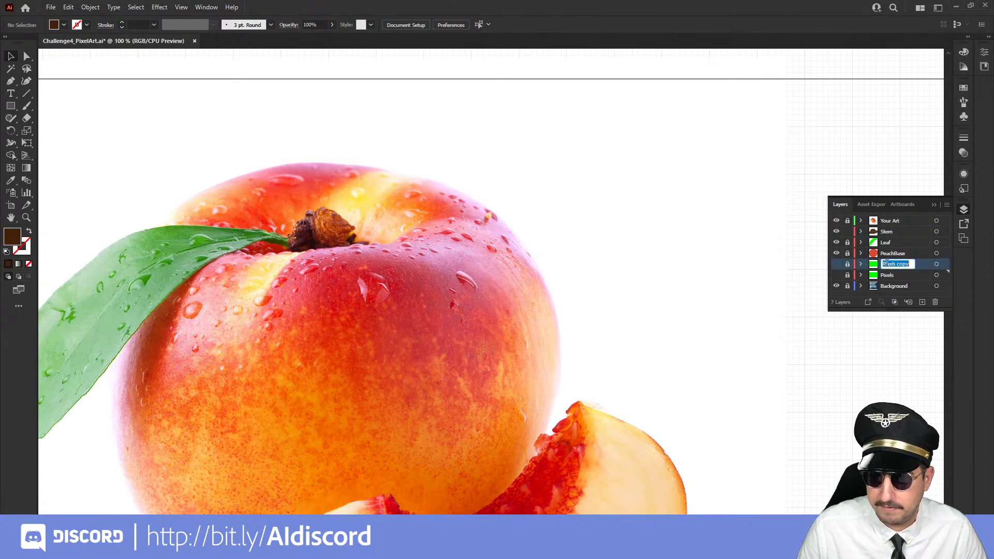
{"action": "type", "text": "Color"}
{"action": "key", "text": "Return"}
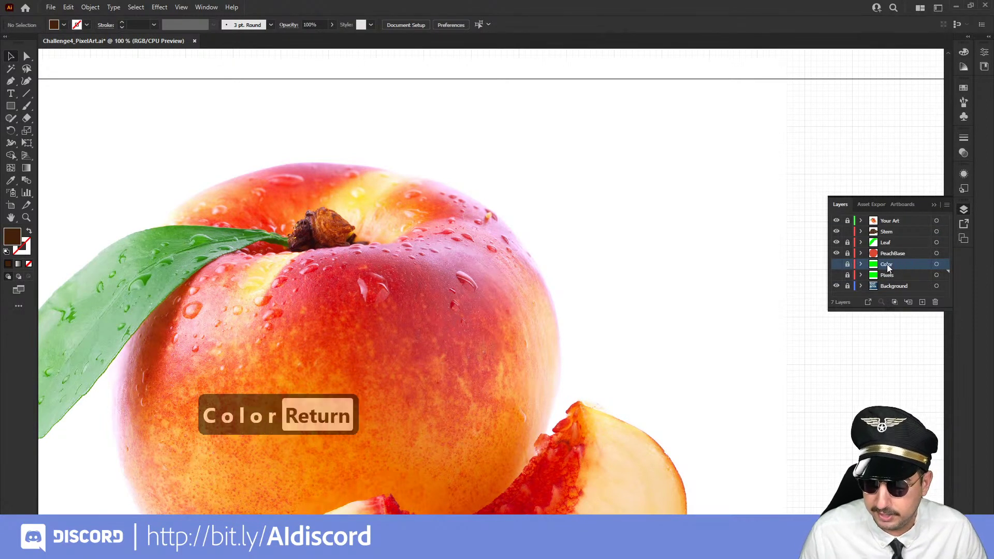
Show and unlock the Color layer, and lock and hide the Stem, Leaf and PeachBase layers
{"action": "left_click", "coordinate": [838, 264]}
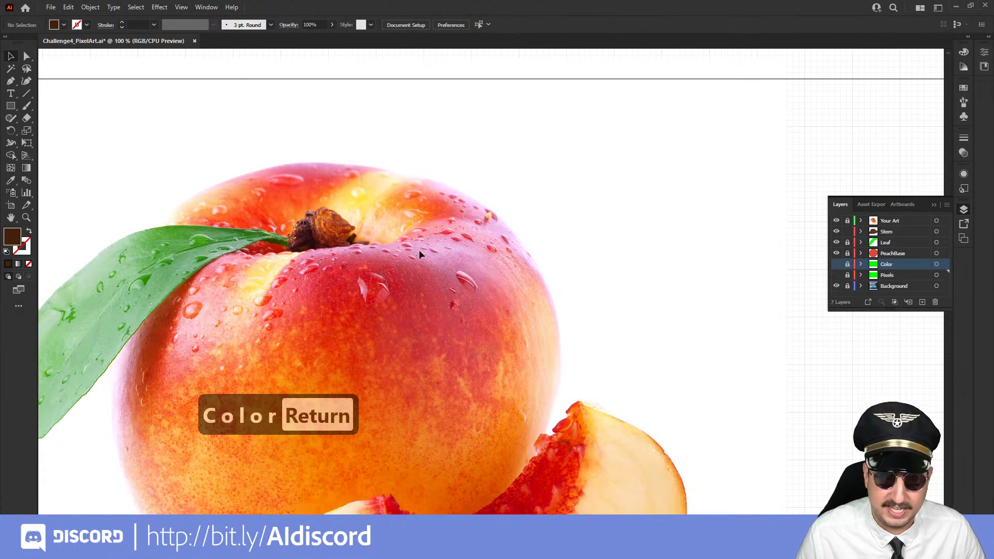
{"action": "left_click", "coordinate": [836, 265]}
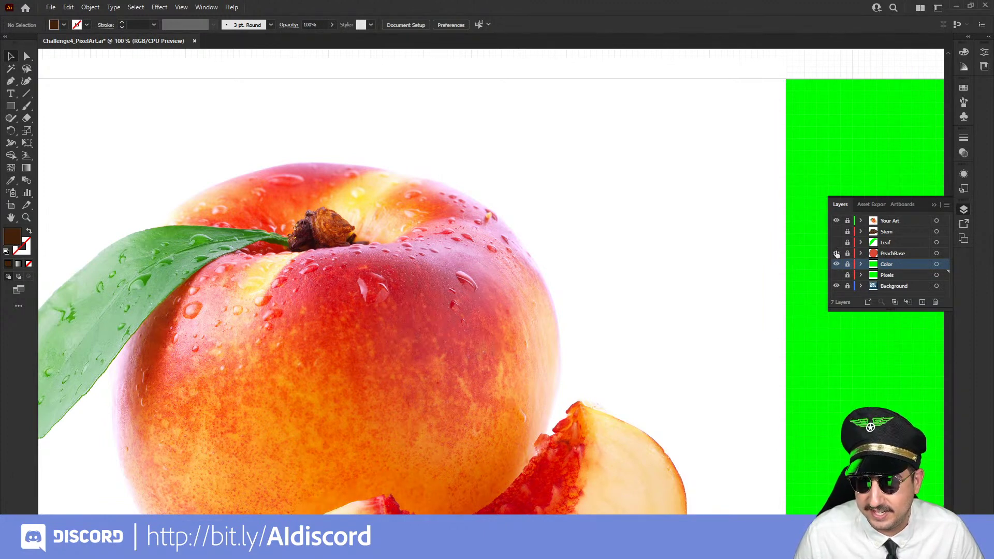
{"action": "left_click_drag", "start_coordinate": [388, 323], "coordinate": [481, 303]}
{"action": "key", "text": "q"}
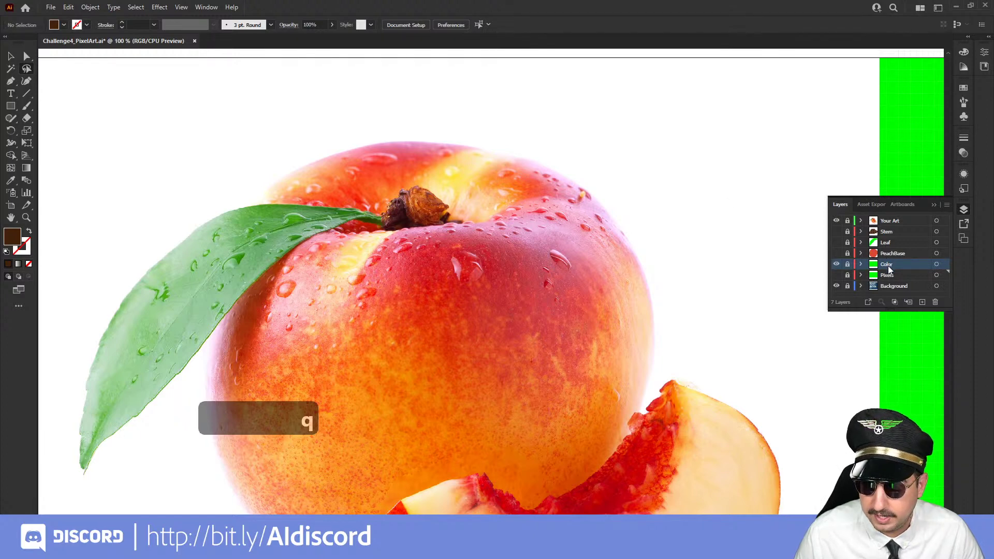
{"action": "left_click", "coordinate": [836, 275]}
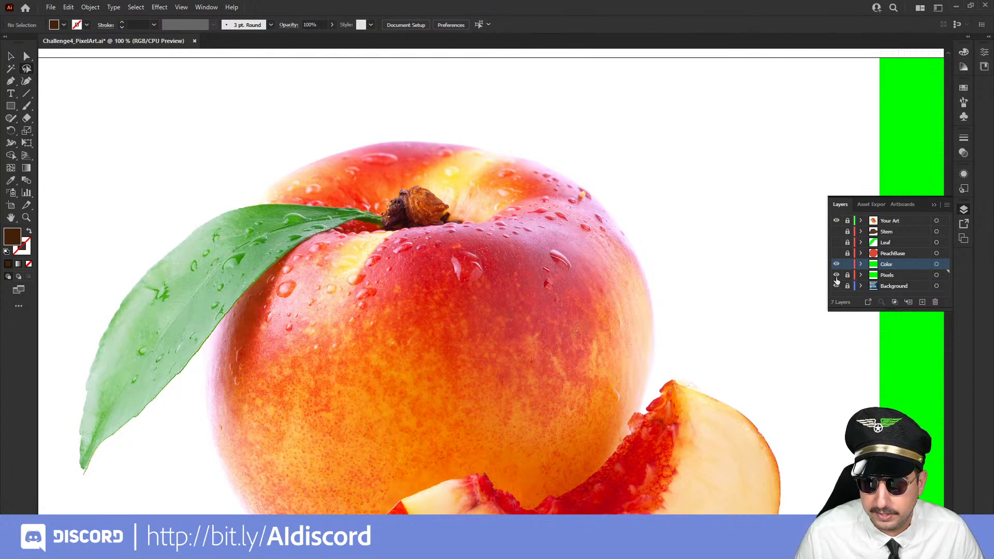
{"action": "left_click", "coordinate": [836, 276]}
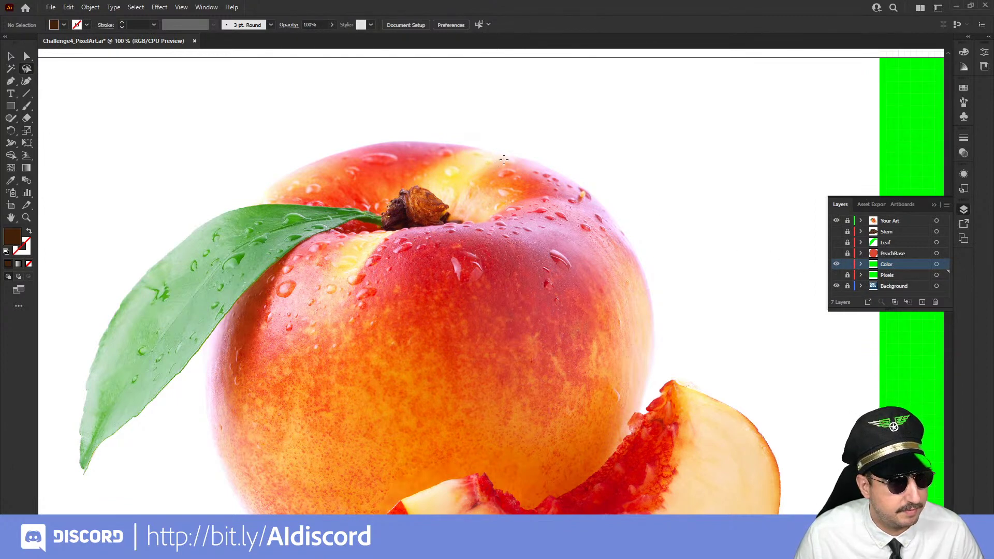
Lasso the diagonal yellow highlight band behind the stem, invert the selection, and delete all other squares on the Color layer
{"action": "mouse_move", "coordinate": [510, 154]}
{"action": "left_mouse_down"}
{"action": "mouse_move", "coordinate": [433, 220]}
{"action": "mouse_move", "coordinate": [390, 239]}
{"action": "mouse_move", "coordinate": [344, 304]}
{"action": "mouse_move", "coordinate": [323, 312]}
{"action": "mouse_move", "coordinate": [328, 262]}
{"action": "mouse_move", "coordinate": [368, 221]}
{"action": "mouse_move", "coordinate": [445, 150]}
{"action": "mouse_move", "coordinate": [511, 137]}
{"action": "left_mouse_up"}
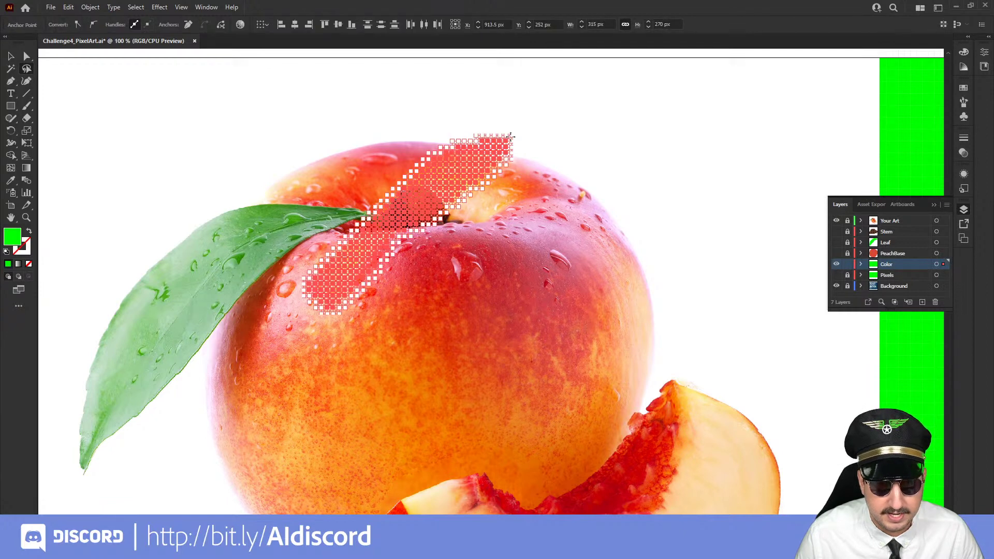
{"action": "left_click", "coordinate": [135, 8]}
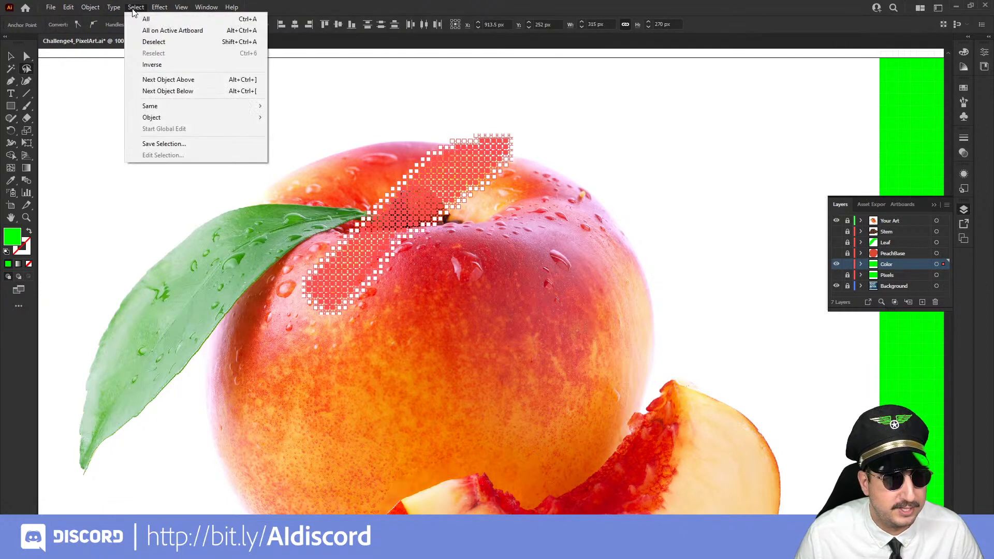
{"action": "left_click", "coordinate": [152, 66]}
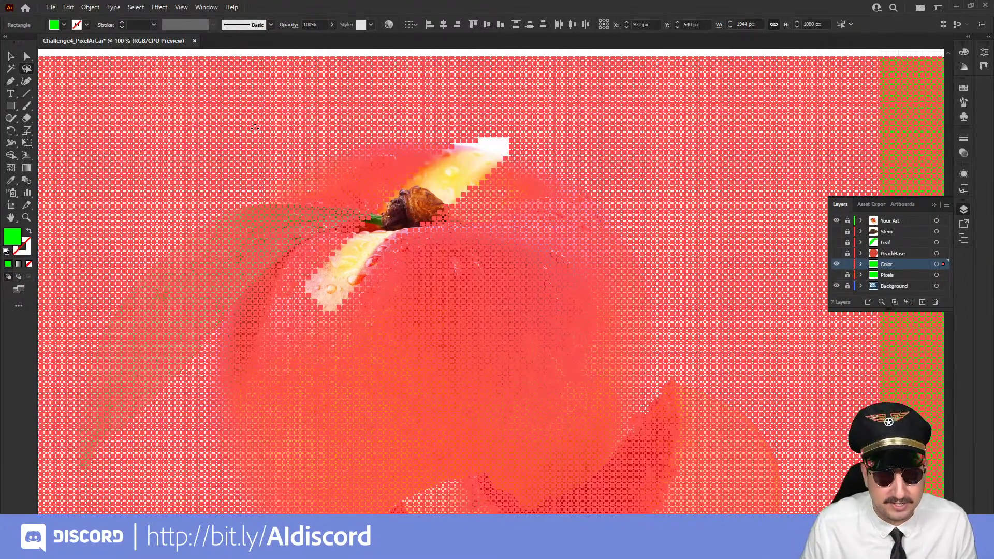
{"action": "key", "text": "BackSpace"}
{"action": "key", "text": "BackSpace"}
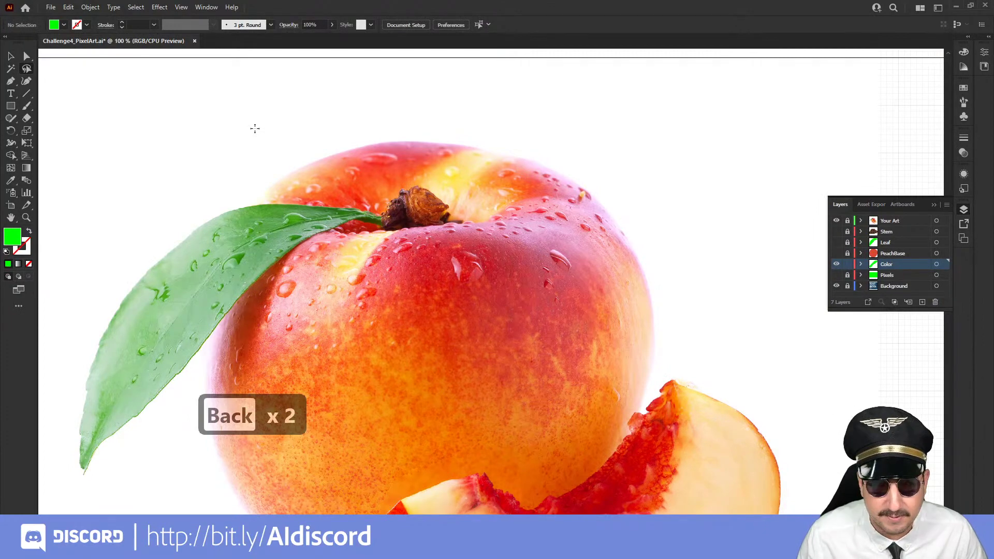
Hide the Your Art layer, select all the highlight band squares, and fill them with the light orange swatch
{"action": "left_click", "coordinate": [836, 221]}
{"action": "key", "text": "v"}
{"action": "left_click_drag", "start_coordinate": [545, 113], "coordinate": [283, 341]}
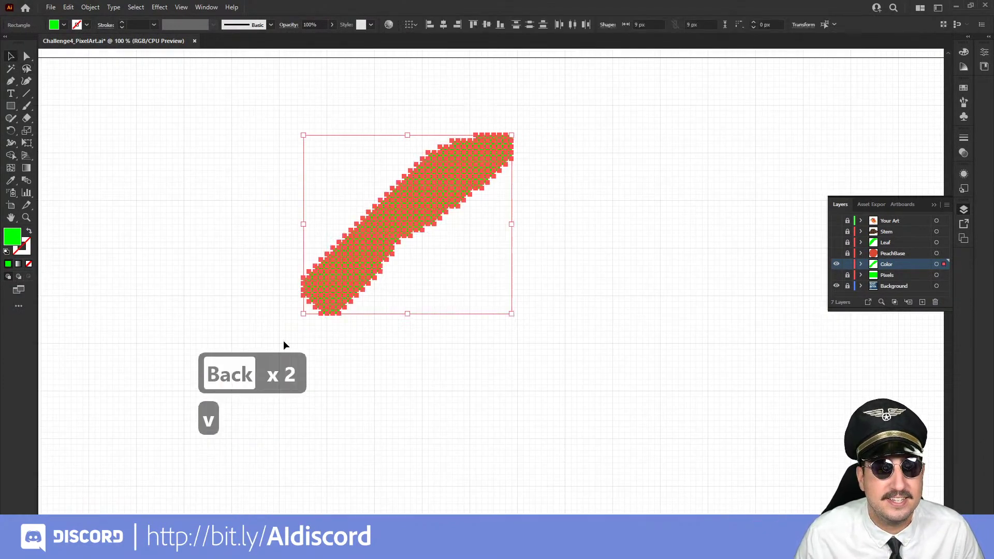
{"action": "left_click", "coordinate": [964, 90]}
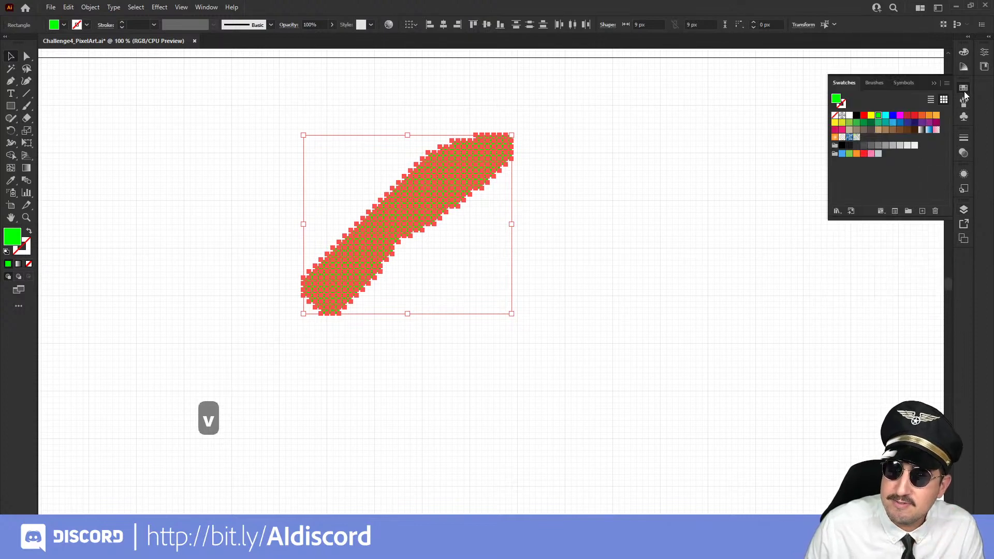
{"action": "left_click", "coordinate": [872, 116]}
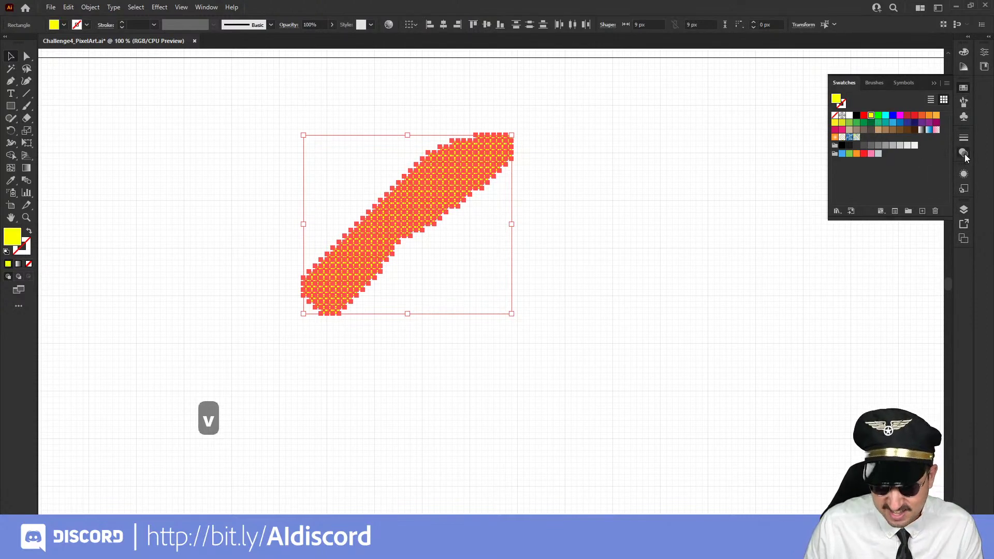
{"action": "left_click", "coordinate": [964, 153]}
{"action": "left_click", "coordinate": [875, 150]}
{"action": "left_click", "coordinate": [875, 156]}
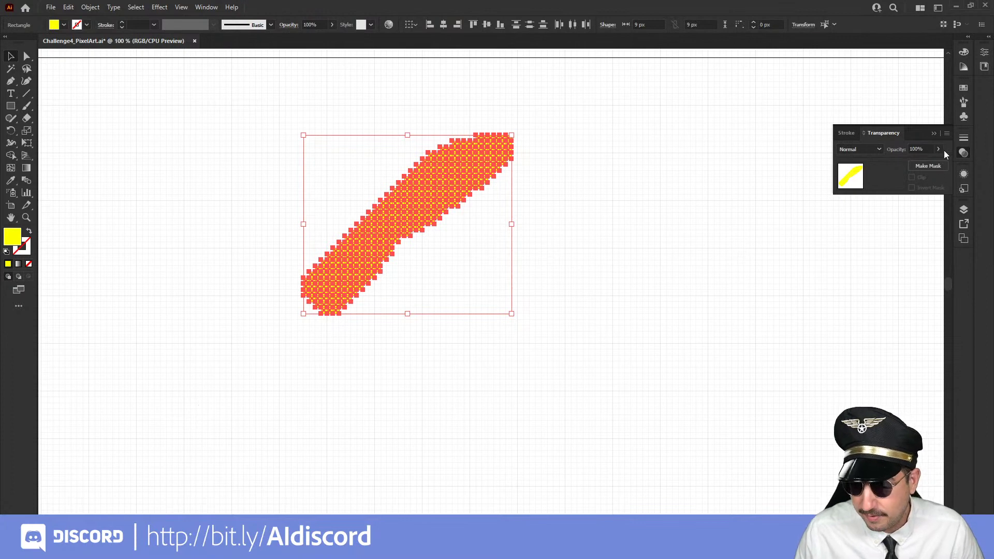
{"action": "left_click", "coordinate": [965, 89]}
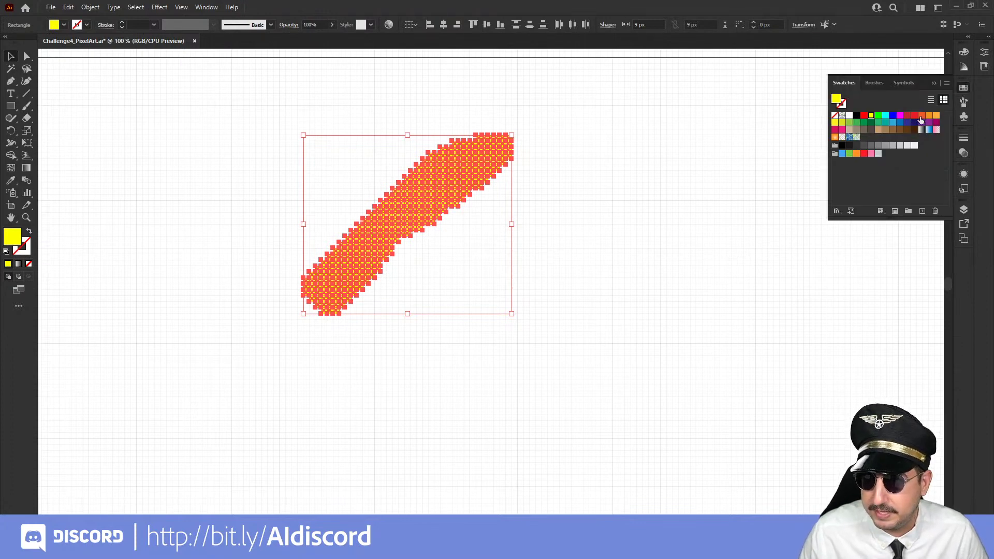
{"action": "left_click", "coordinate": [937, 116]}
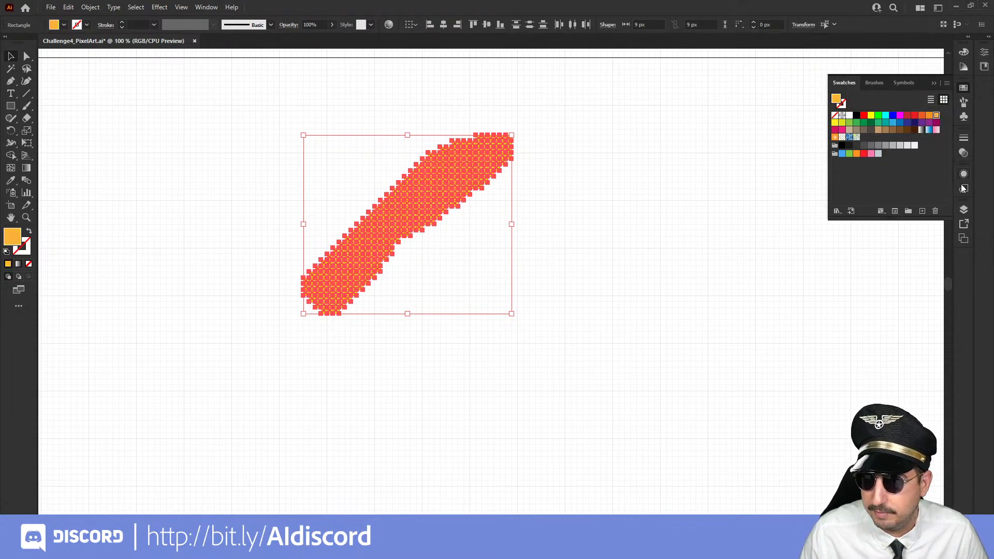
Show the Stem, Leaf and PeachBase layers, move the Color layer between Stem and Leaf, and clear the selection
{"action": "left_click", "coordinate": [964, 209]}
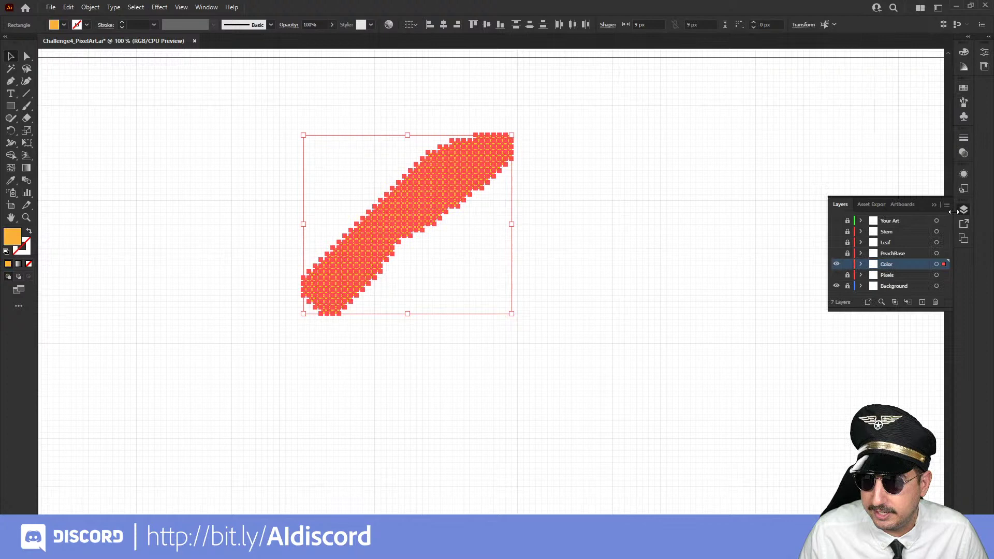
{"action": "left_click_drag", "start_coordinate": [836, 243], "coordinate": [836, 231]}
{"action": "left_click", "coordinate": [837, 253]}
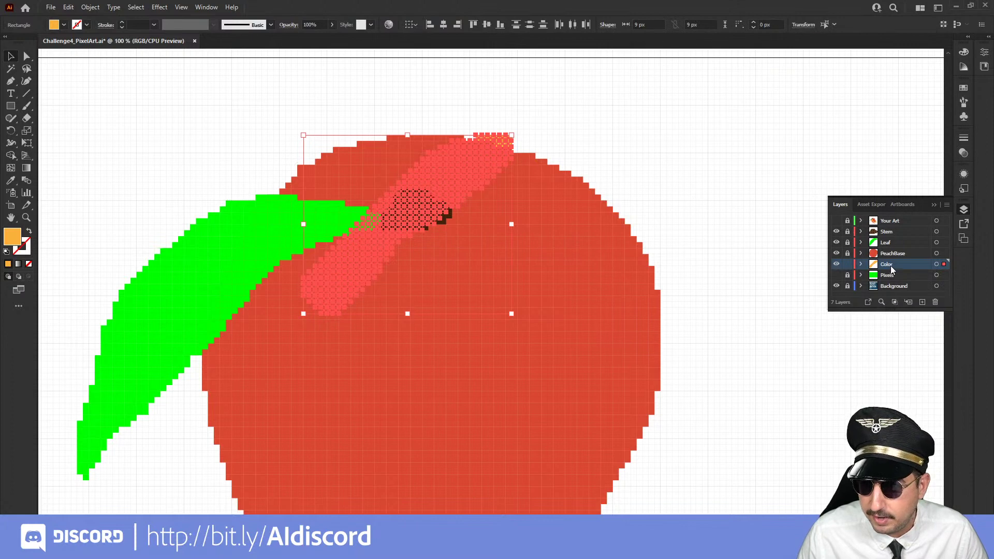
{"action": "left_click_drag", "start_coordinate": [893, 265], "coordinate": [888, 244]}
{"action": "left_click", "coordinate": [703, 209]}
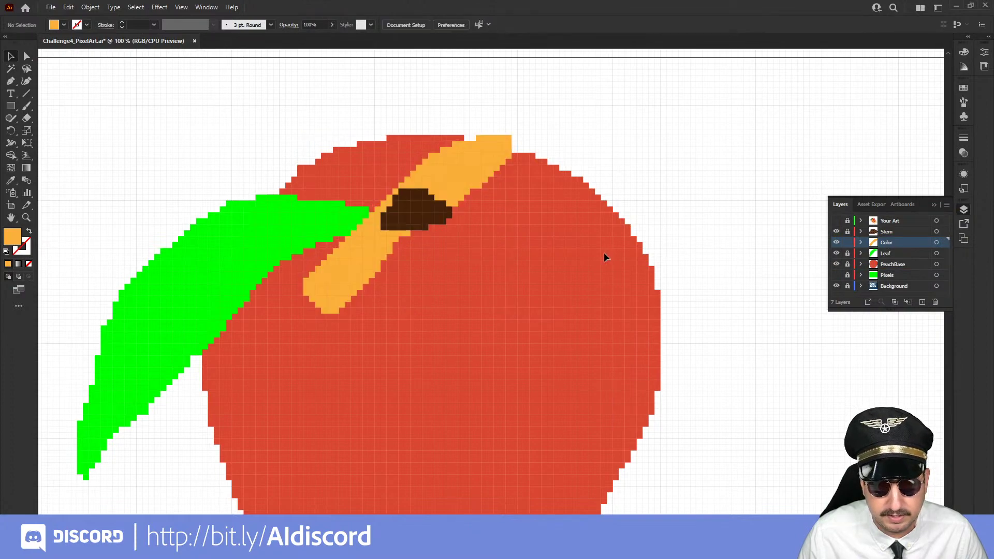
Make PeachBase the active layer and unlock it for editing
{"action": "key", "text": "z"}
{"action": "scroll", "coordinate": [499, 319], "scroll_direction": "down", "scroll_amount": 3}
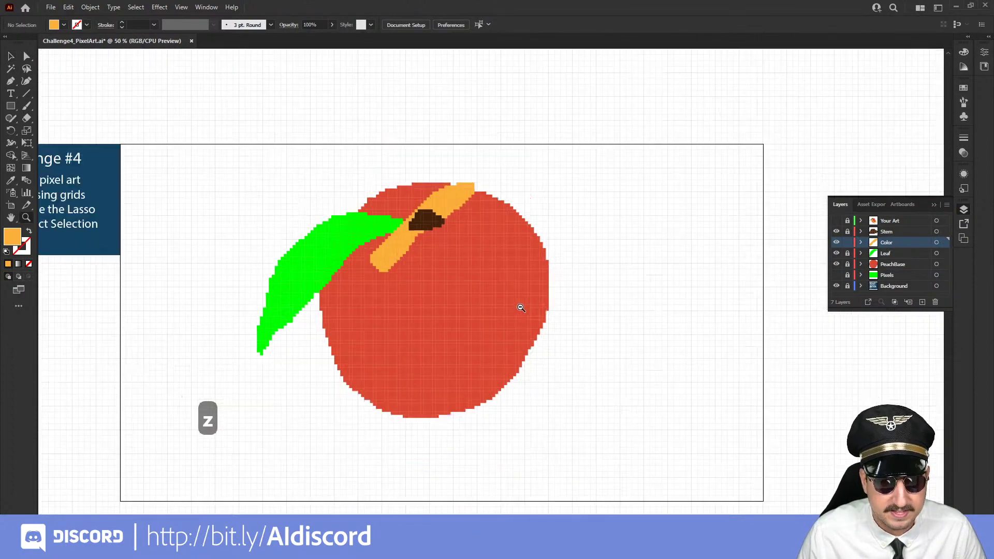
{"action": "left_click", "coordinate": [455, 256]}
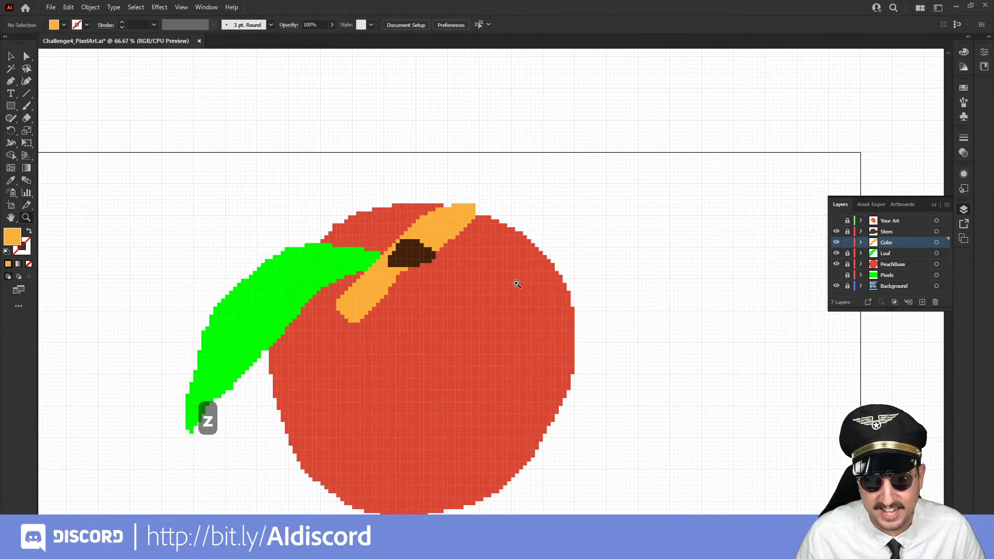
{"action": "left_click", "coordinate": [908, 265]}
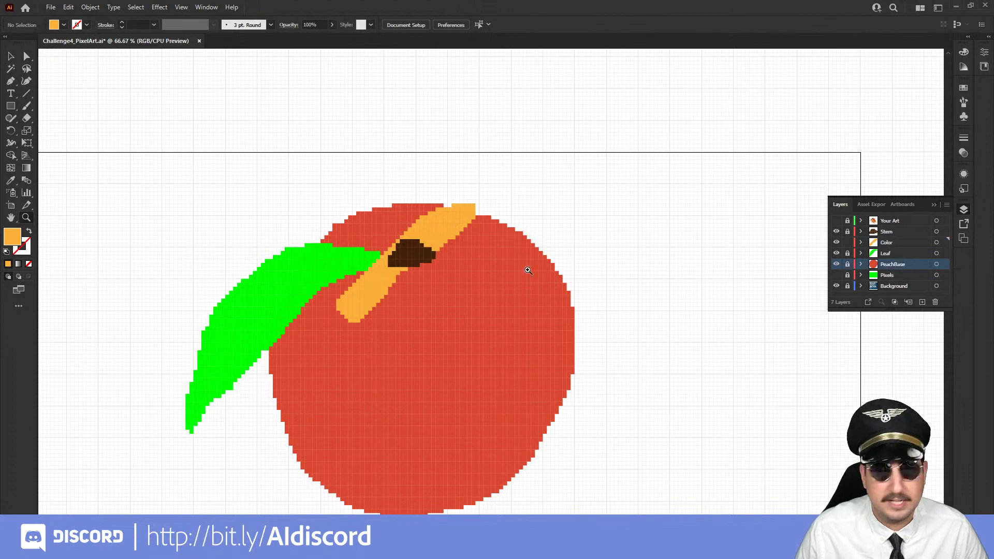
{"action": "left_click", "coordinate": [848, 265]}
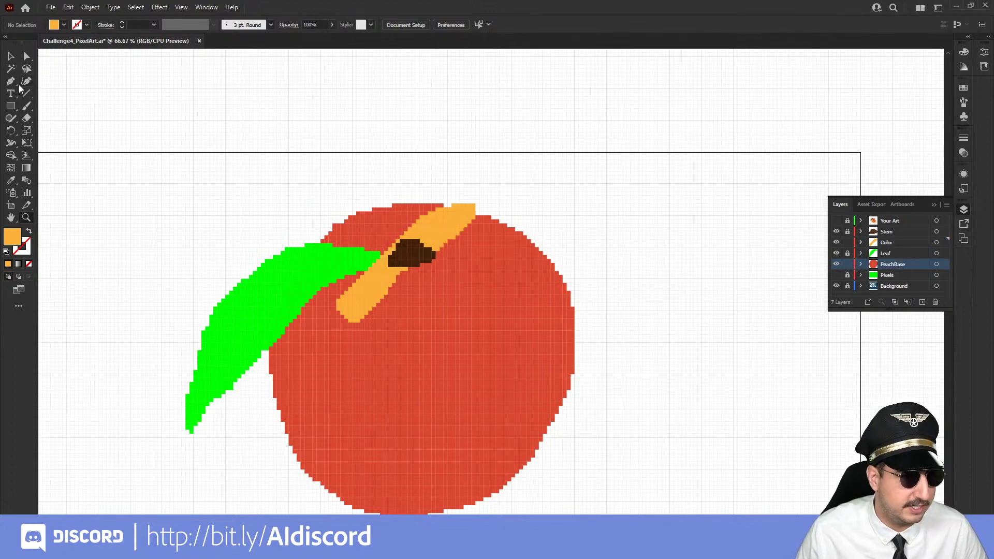
Select scattered single squares on the peach below the stem and across its upper right area with Direct Selection
{"action": "left_click", "coordinate": [28, 57]}
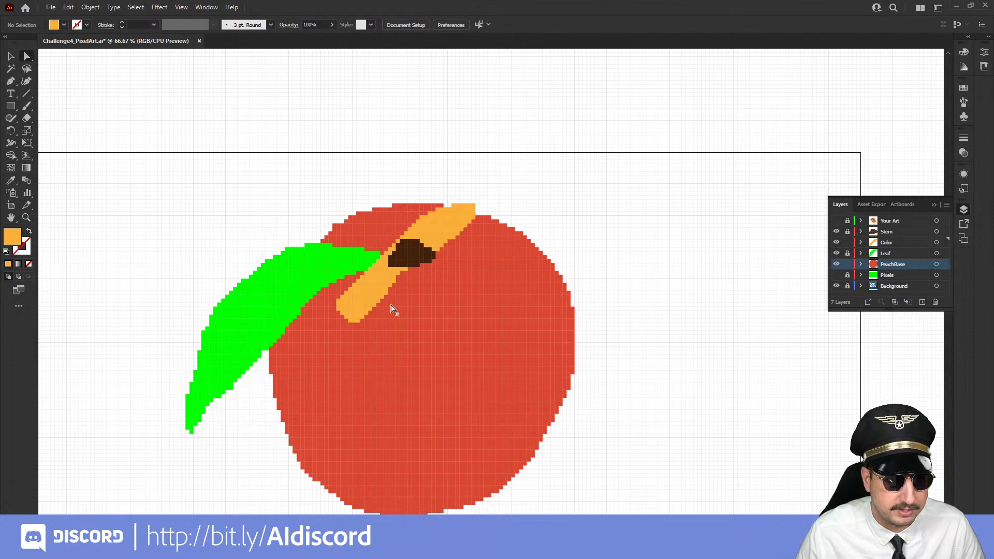
{"action": "key", "text": "z"}
{"action": "left_click", "coordinate": [403, 294]}
{"action": "left_click", "coordinate": [491, 320]}
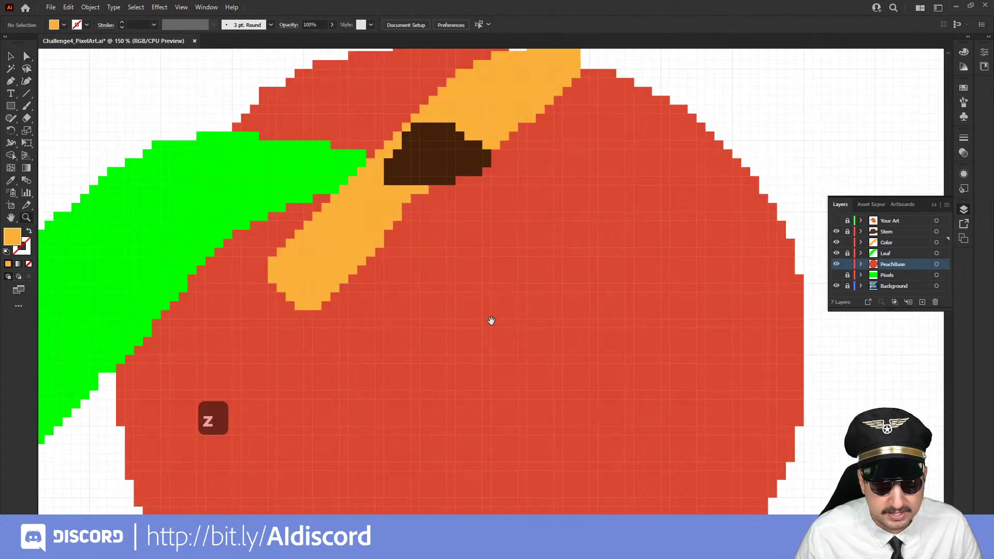
{"action": "left_click_drag", "start_coordinate": [491, 321], "coordinate": [432, 305]}
{"action": "key", "text": "a"}
{"action": "left_click_drag", "start_coordinate": [369, 195], "coordinate": [336, 229]}
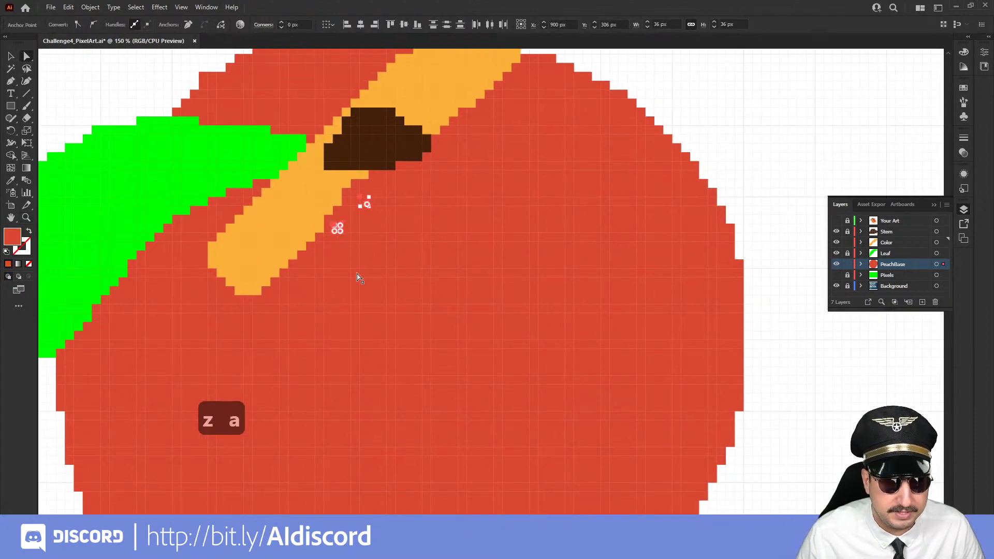
{"action": "left_click", "coordinate": [356, 273], "text": "shift"}
{"action": "left_click", "coordinate": [453, 273], "text": "shift"}
{"action": "left_click", "coordinate": [524, 254], "text": "shift"}
{"action": "left_click", "coordinate": [534, 228], "text": "shift"}
{"action": "left_click", "coordinate": [480, 220], "text": "shift"}
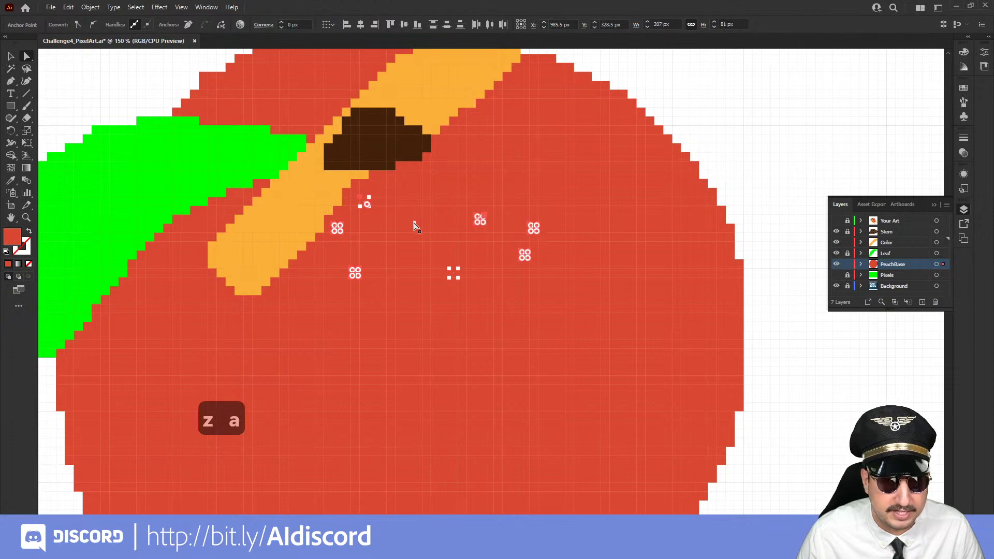
{"action": "left_click", "coordinate": [418, 228], "text": "shift"}
{"action": "left_click", "coordinate": [373, 255], "text": "shift"}
{"action": "left_click", "coordinate": [373, 228], "text": "shift"}
{"action": "left_click", "coordinate": [418, 212], "text": "shift"}
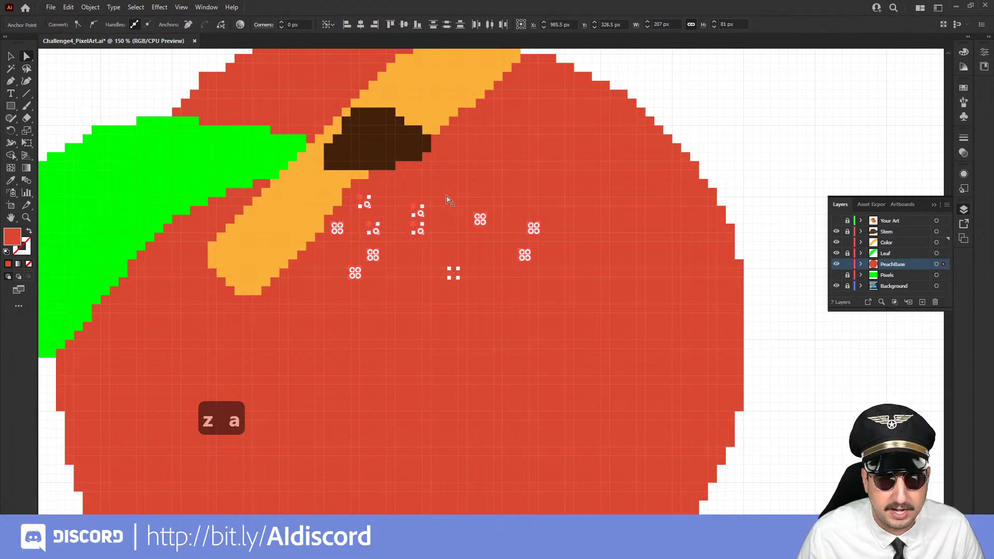
{"action": "left_click", "coordinate": [445, 192], "text": "shift"}
{"action": "left_click", "coordinate": [497, 184], "text": "shift"}
{"action": "left_click", "coordinate": [641, 219], "text": "shift"}
{"action": "left_click", "coordinate": [632, 265], "text": "shift"}
{"action": "left_click", "coordinate": [587, 273], "text": "shift"}
{"action": "left_click", "coordinate": [578, 237], "text": "shift"}
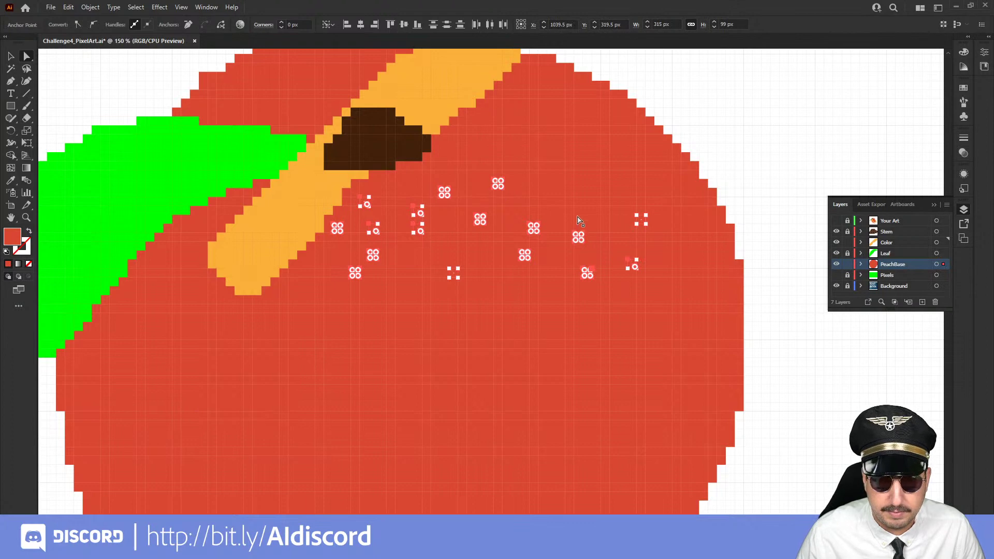
Lasso a curved patch of peach squares just below the orange highlight band, adding it to the selection
{"action": "key", "text": "q"}
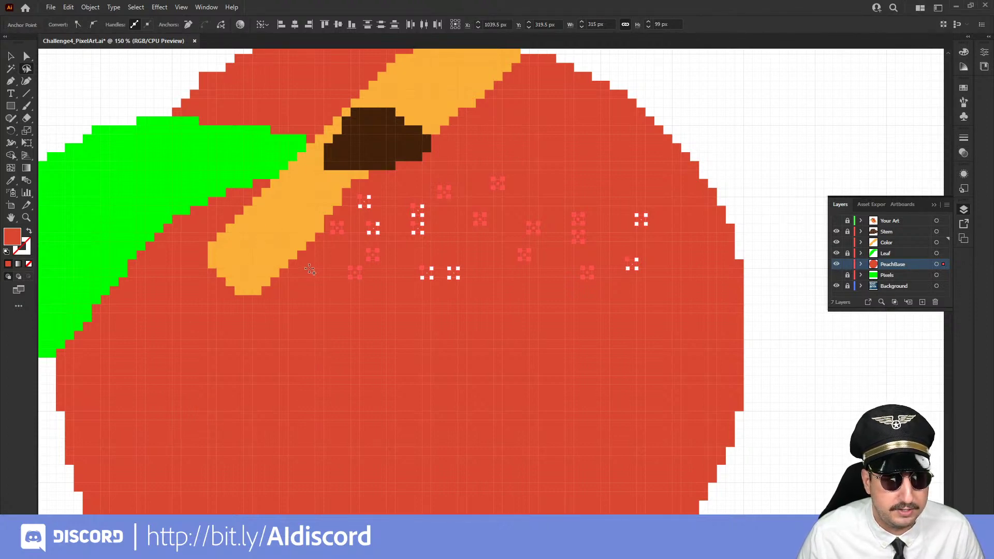
{"action": "mouse_move", "coordinate": [308, 269]}
{"action": "left_mouse_down"}
{"action": "mouse_move", "coordinate": [303, 312]}
{"action": "mouse_move", "coordinate": [318, 340]}
{"action": "mouse_move", "coordinate": [412, 383]}
{"action": "mouse_move", "coordinate": [402, 340]}
{"action": "mouse_move", "coordinate": [366, 326]}
{"action": "mouse_move", "coordinate": [310, 270]}
{"action": "left_mouse_up"}
{"action": "key", "text": "q"}
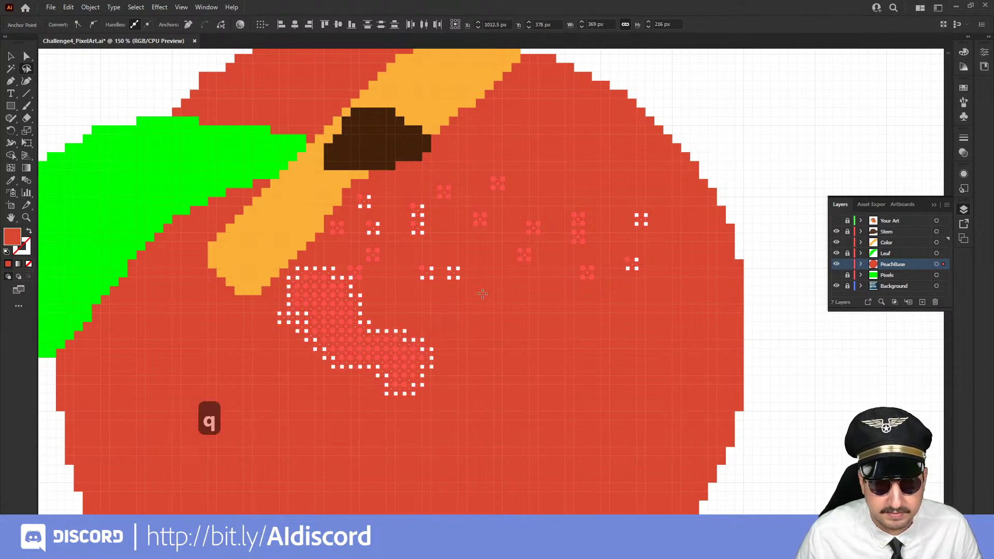
Add scattered single squares around the curved patch and between the leaf and the highlight band to the selection
{"action": "key", "text": "a"}
{"action": "left_click", "coordinate": [480, 291], "text": "shift"}
{"action": "left_click", "coordinate": [463, 318], "text": "shift"}
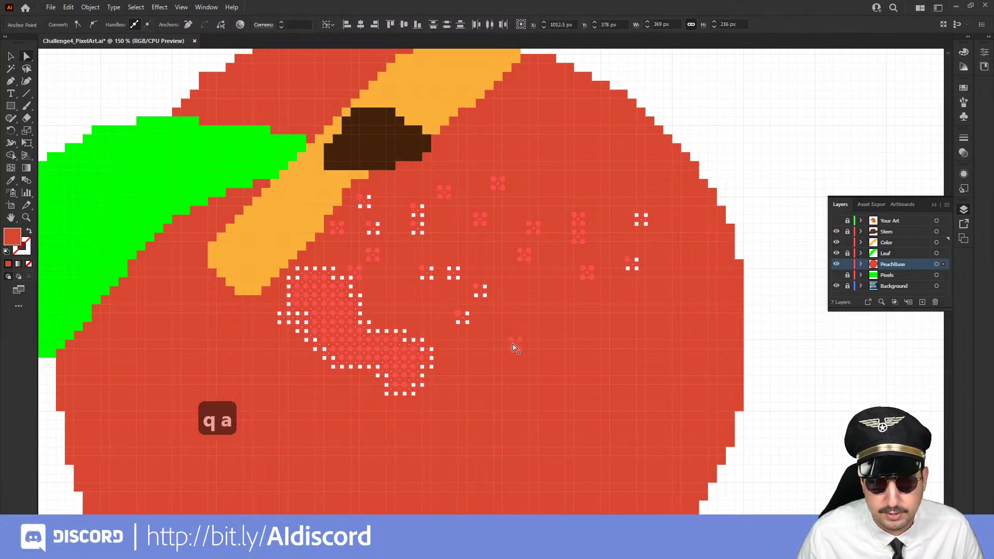
{"action": "left_click", "coordinate": [221, 371], "text": "shift"}
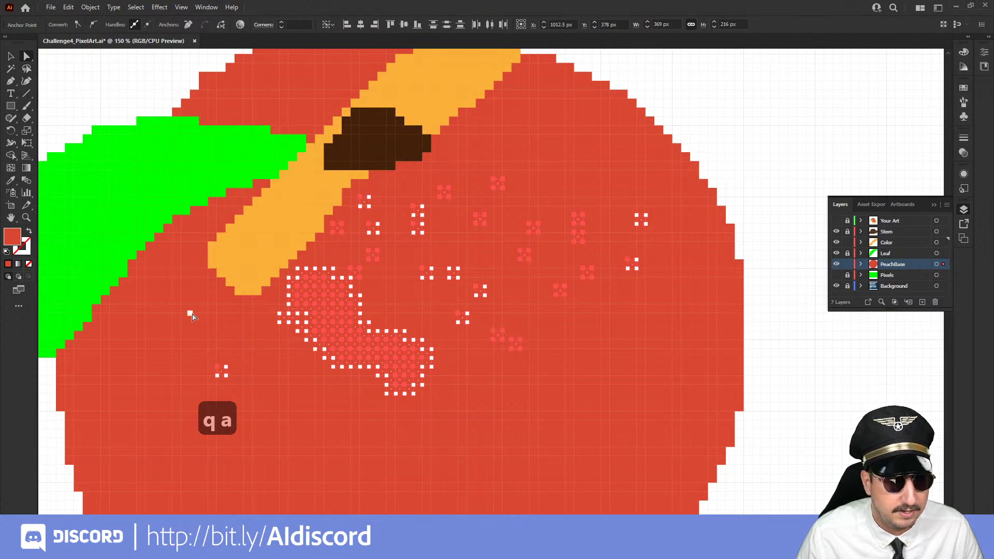
{"action": "left_click", "coordinate": [194, 318], "text": "shift"}
{"action": "left_click", "coordinate": [265, 318], "text": "shift"}
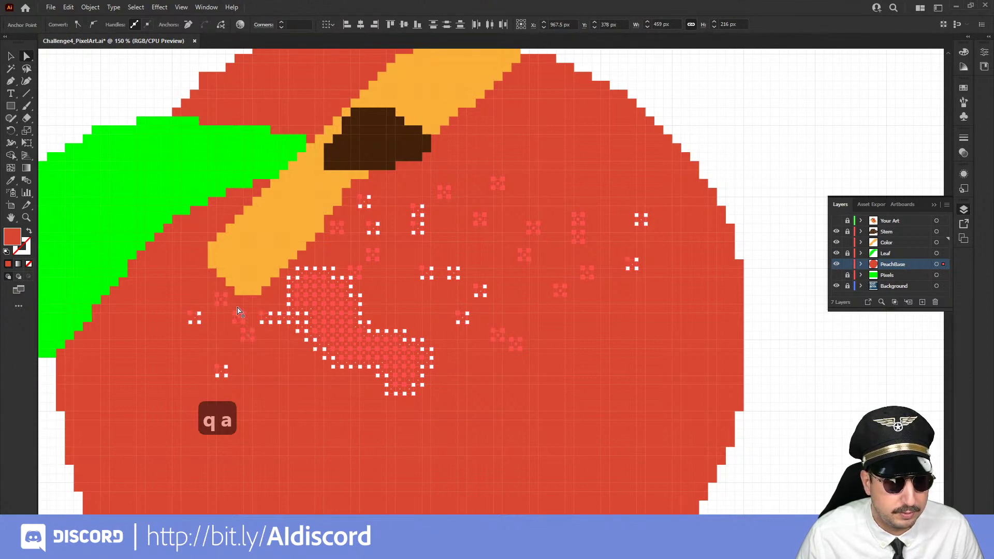
{"action": "left_click", "coordinate": [203, 228], "text": "shift"}
{"action": "left_click", "coordinate": [186, 238], "text": "shift"}
{"action": "left_click", "coordinate": [151, 273], "text": "shift"}
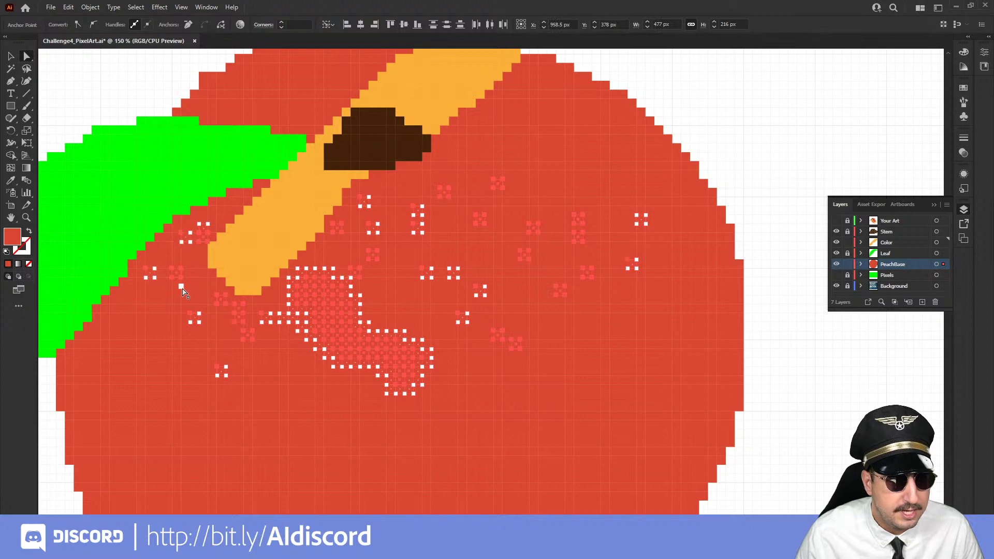
{"action": "left_click", "coordinate": [203, 275], "text": "shift"}
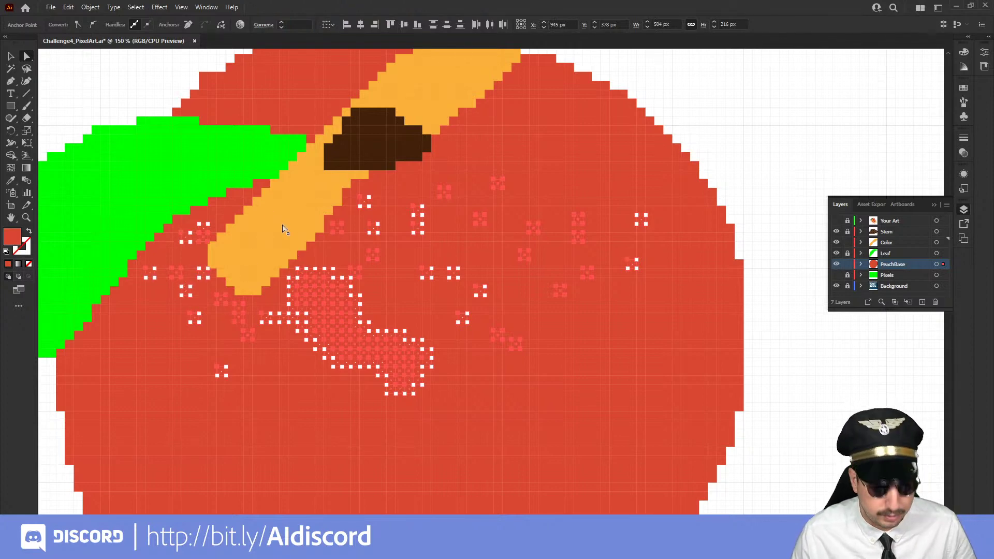
Fill the selected peach squares with the highlight band's light orange using the Eyedropper, and clear the selection
{"action": "key", "text": "i"}
{"action": "left_click", "coordinate": [271, 237]}
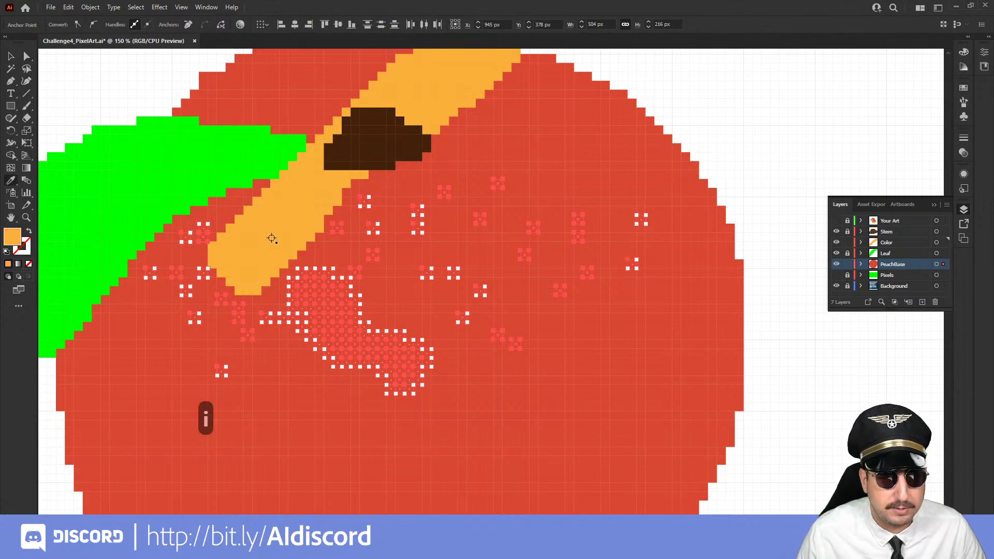
{"action": "key", "text": "v"}
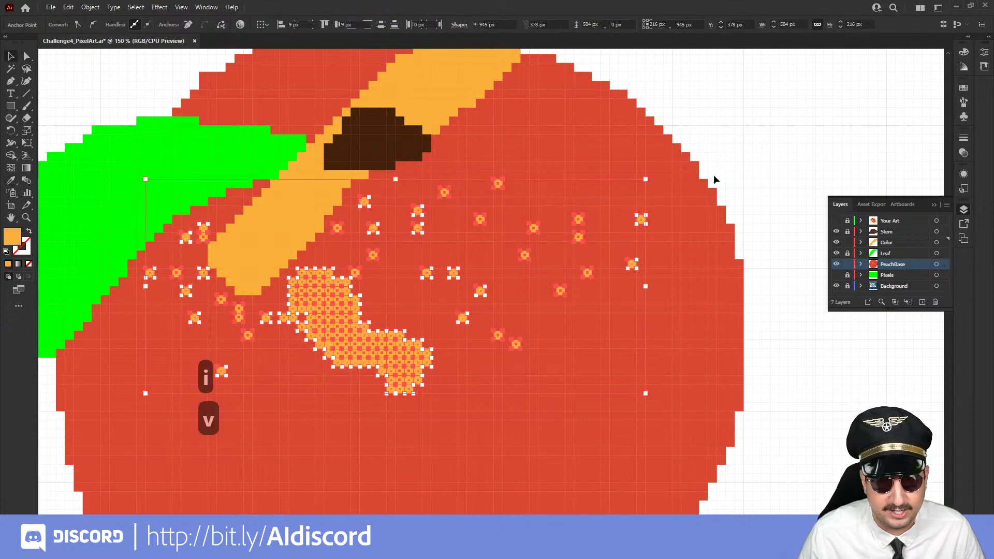
{"action": "left_click", "coordinate": [714, 176]}
{"action": "key", "text": "z"}
{"action": "scroll", "coordinate": [485, 292], "scroll_direction": "down", "scroll_amount": 3}
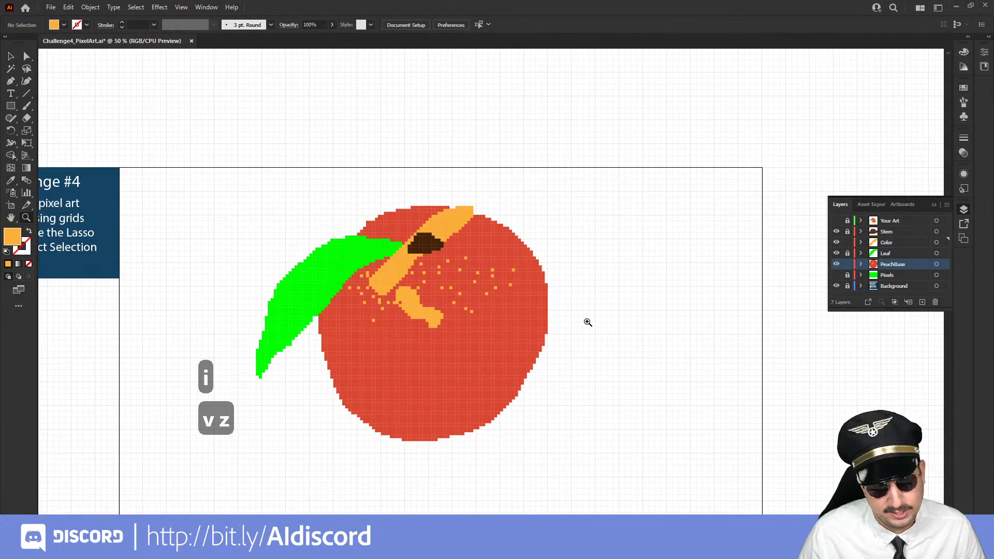
Hide the document grid
{"action": "scroll", "coordinate": [464, 334], "scroll_direction": "down", "scroll_amount": 1}
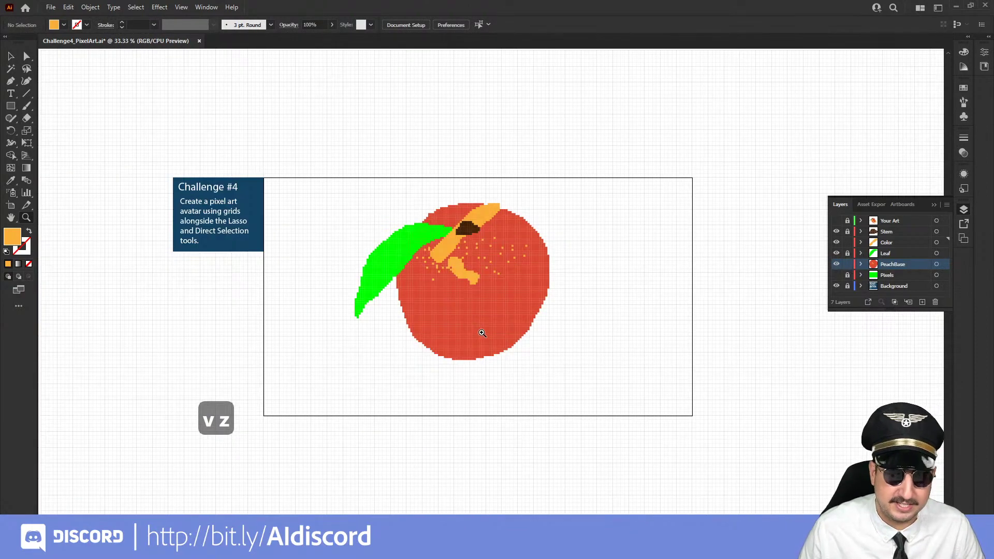
{"action": "left_click_drag", "start_coordinate": [477, 316], "coordinate": [422, 300]}
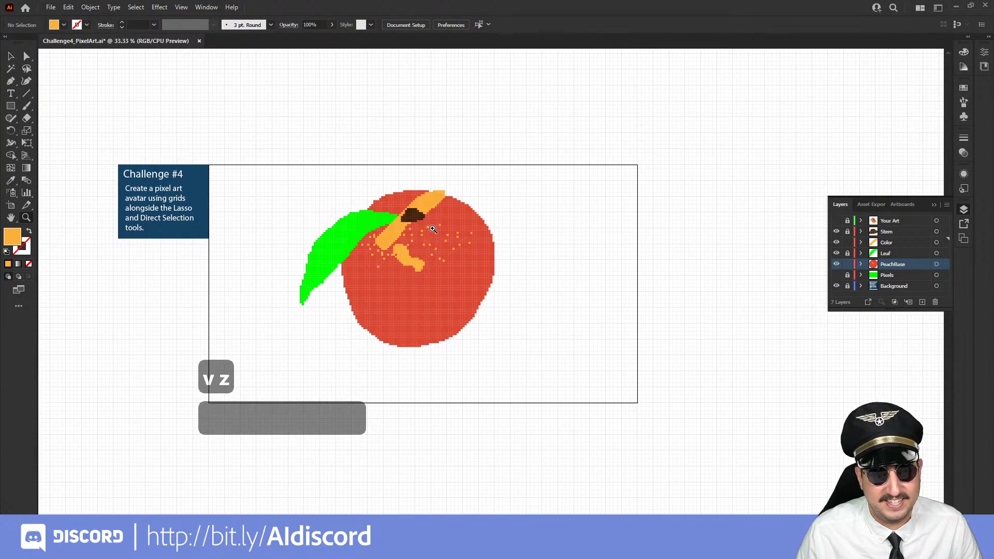
{"action": "left_click", "coordinate": [417, 280]}
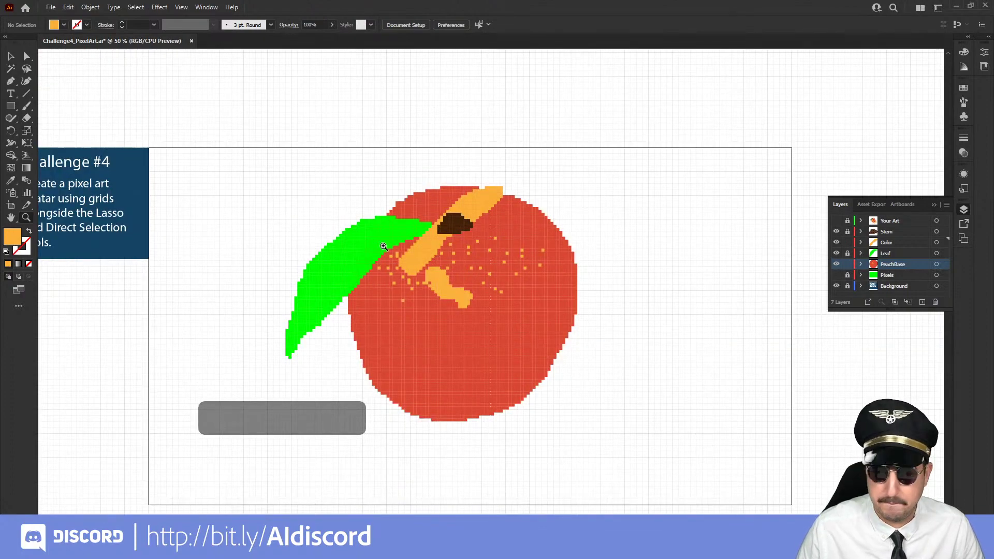
{"action": "left_click", "coordinate": [182, 7]}
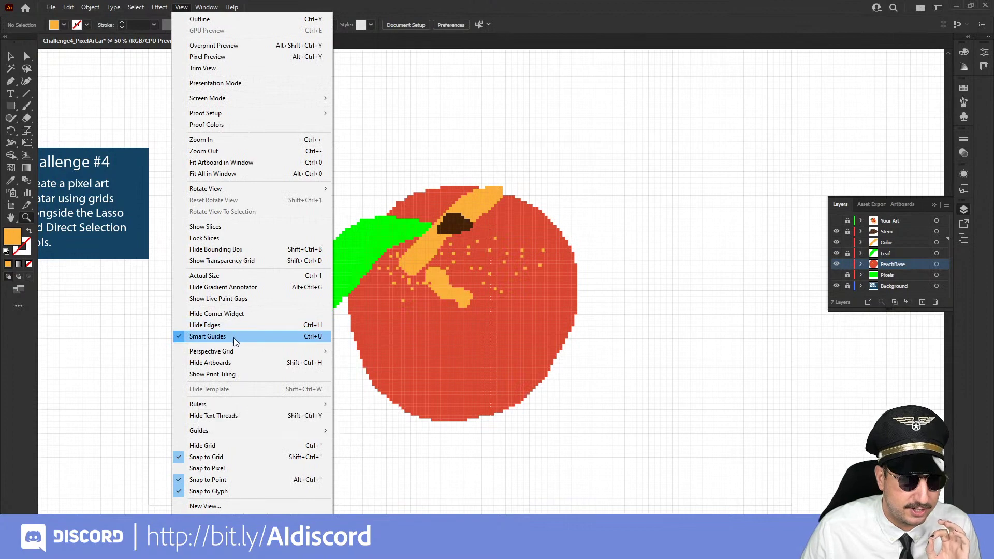
{"action": "left_click", "coordinate": [220, 445]}
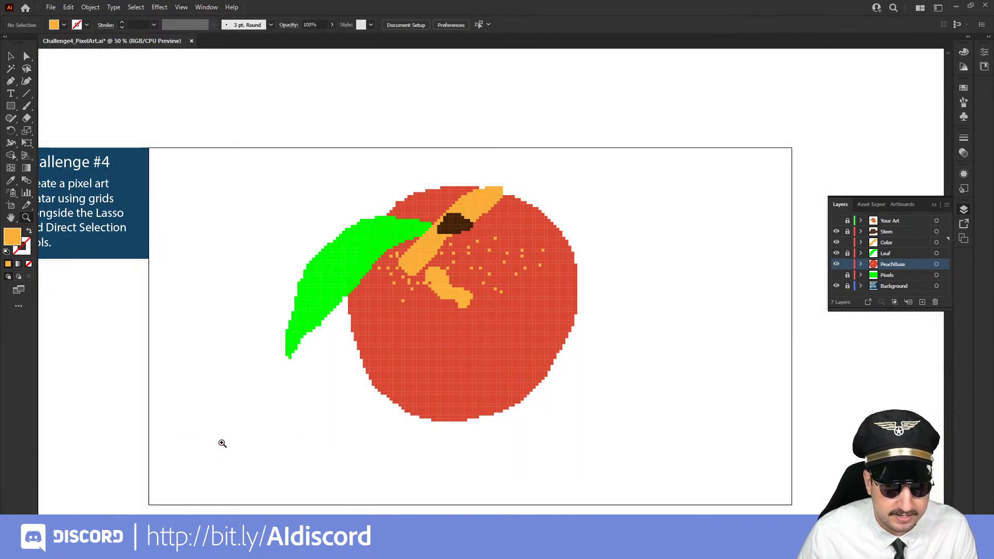
Examine the peach artwork without the grid, both close up and from far out
{"action": "left_click", "coordinate": [441, 281]}
{"action": "left_click", "coordinate": [437, 261]}
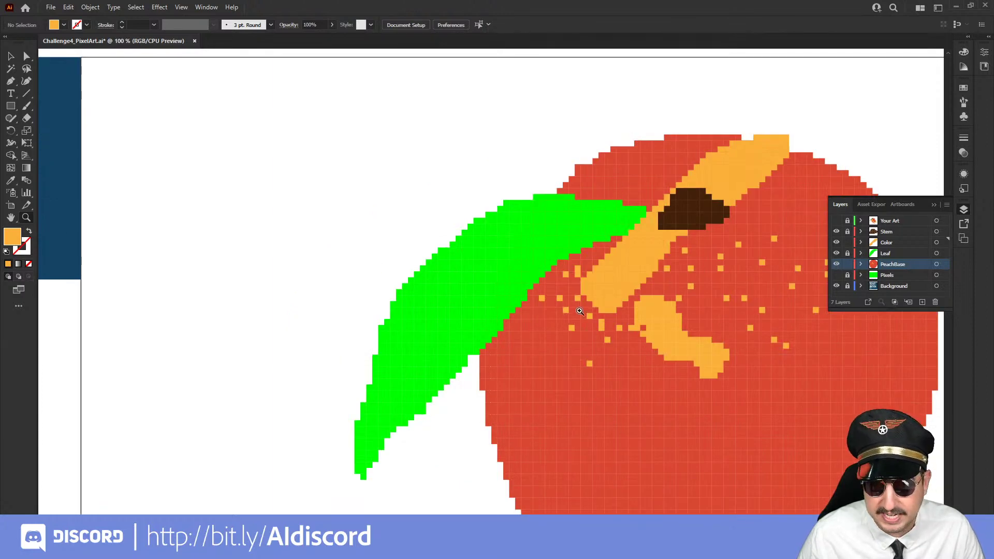
{"action": "left_click", "coordinate": [591, 324], "text": "alt"}
{"action": "left_click", "coordinate": [594, 328], "text": "alt"}
{"action": "left_click", "coordinate": [593, 328], "text": "alt"}
{"action": "left_click", "coordinate": [444, 303], "text": "alt"}
{"action": "left_click", "coordinate": [444, 302], "text": "alt"}
{"action": "left_click", "coordinate": [443, 303], "text": "alt"}
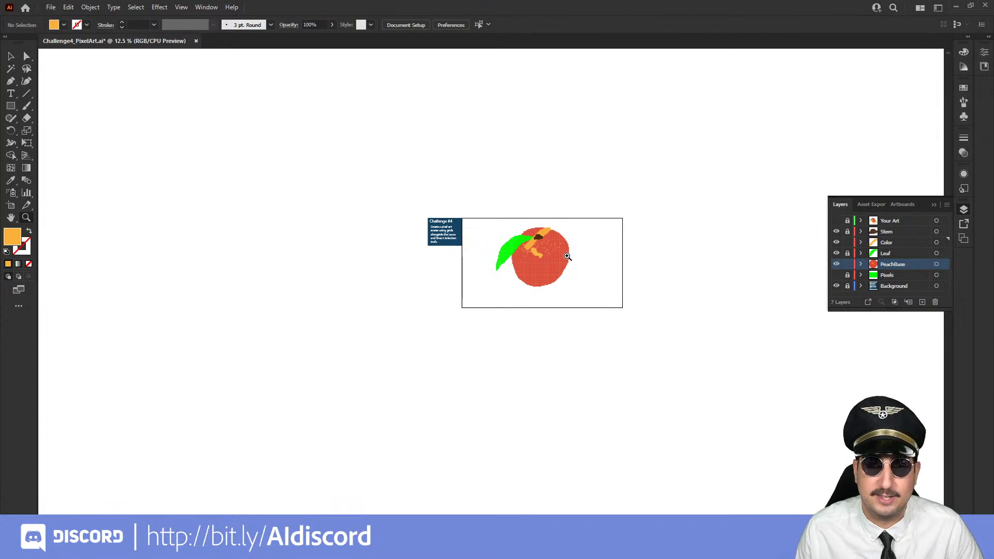
{"action": "left_click", "coordinate": [553, 246]}
{"action": "left_click", "coordinate": [553, 246]}
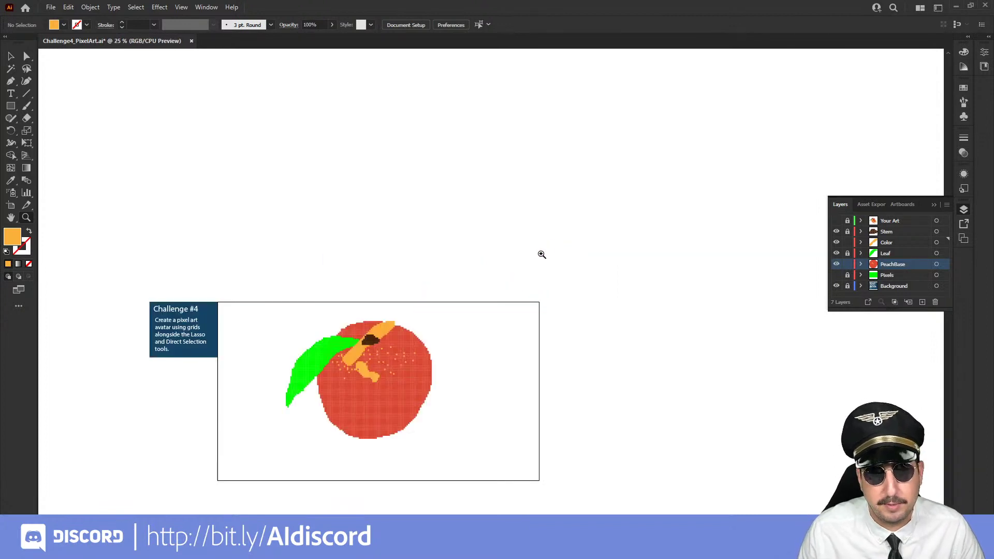
Hide the Color layer, and unlock the Leaf layer while keeping it shown
{"action": "left_click", "coordinate": [836, 243]}
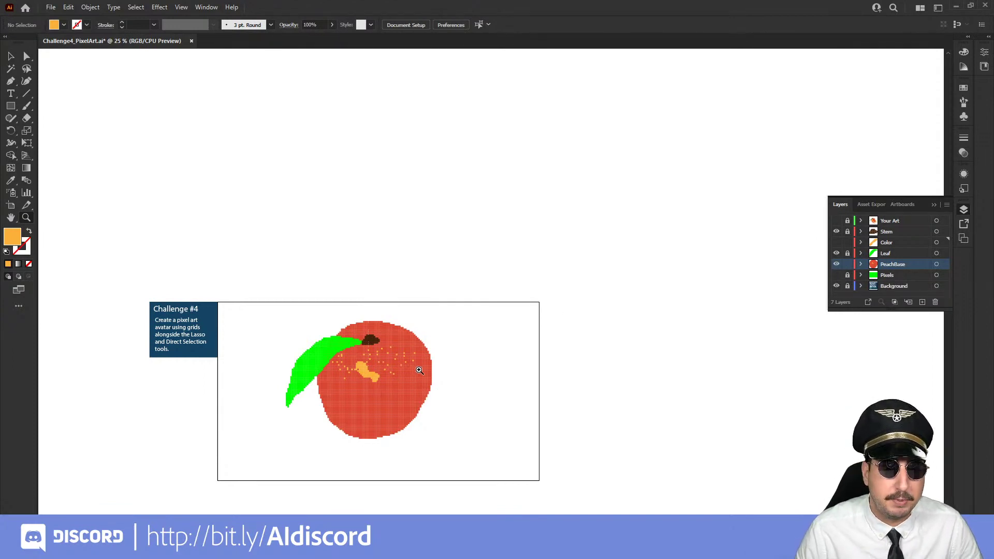
{"action": "key", "text": "v"}
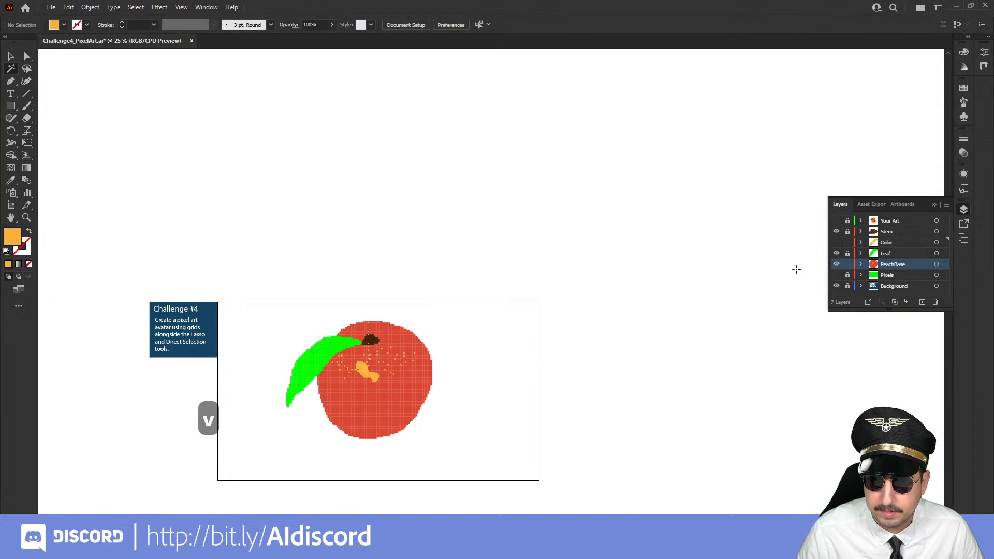
{"action": "left_click", "coordinate": [836, 253]}
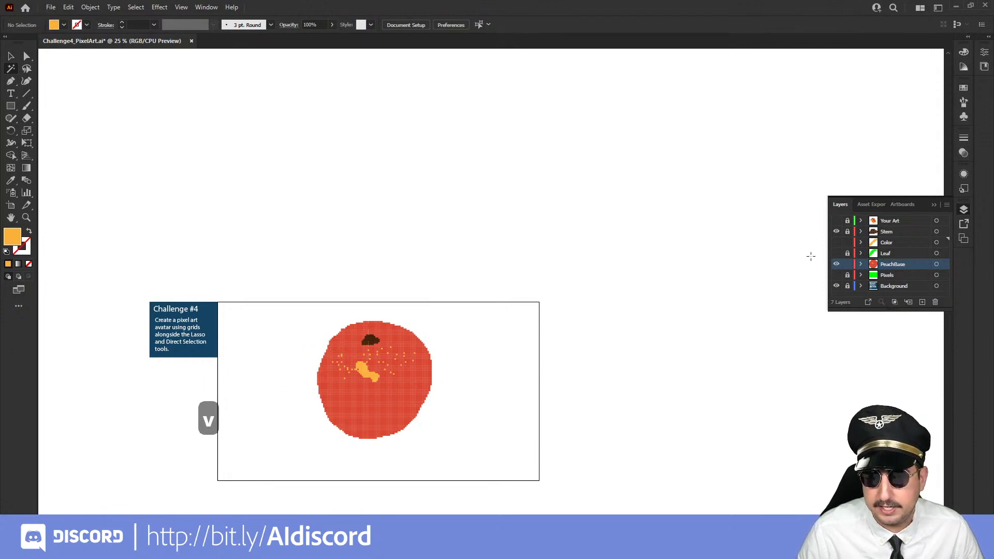
{"action": "left_click", "coordinate": [837, 253]}
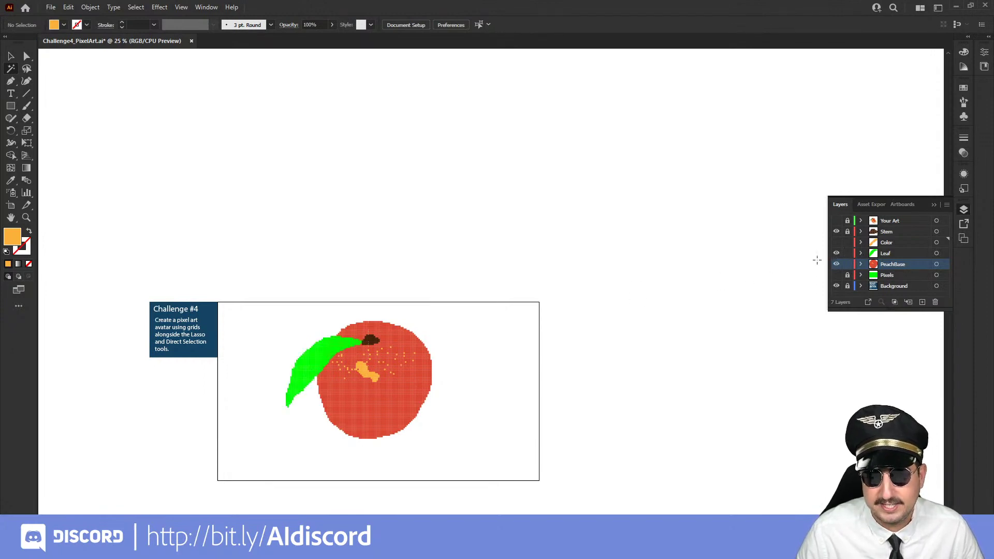
Select the leaf with the Magic Wand, look through the blending modes while keeping Normal, and deselect it
{"action": "left_click", "coordinate": [306, 369]}
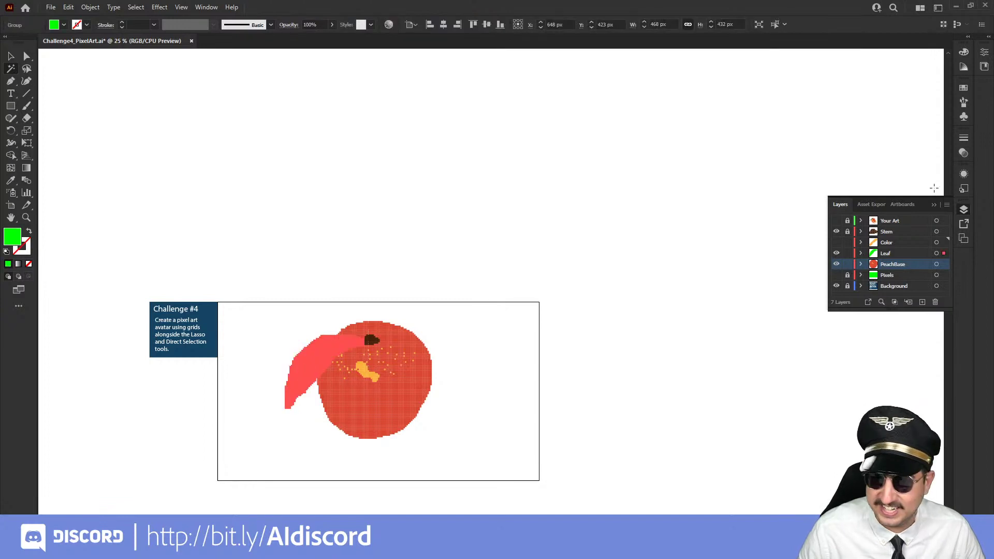
{"action": "left_click", "coordinate": [963, 153]}
{"action": "left_click", "coordinate": [859, 151]}
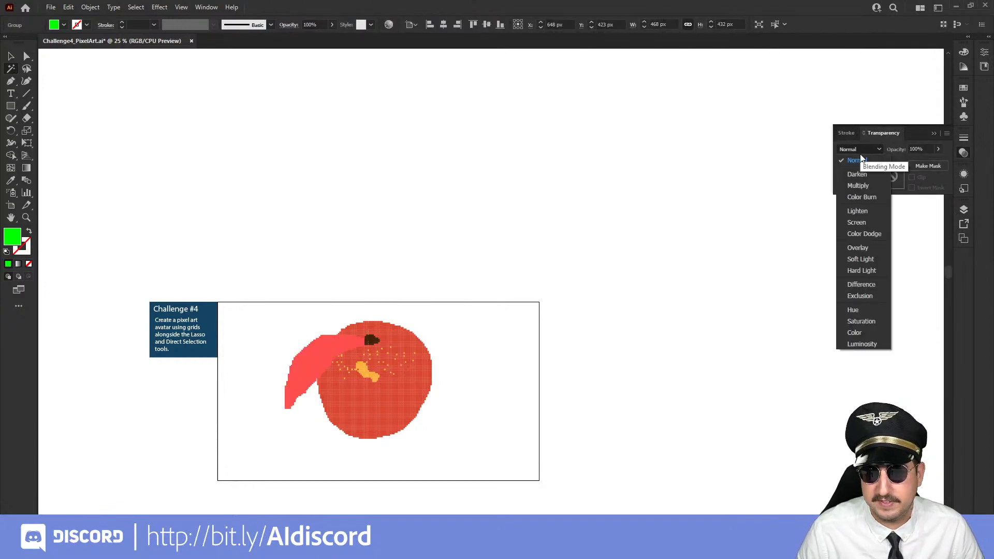
{"action": "left_click", "coordinate": [861, 160]}
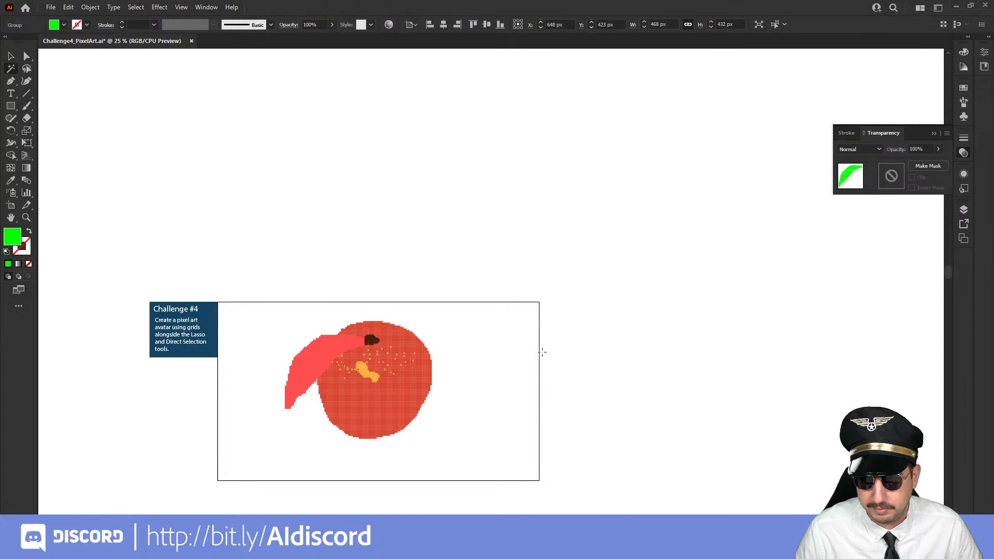
{"action": "left_click", "coordinate": [11, 56]}
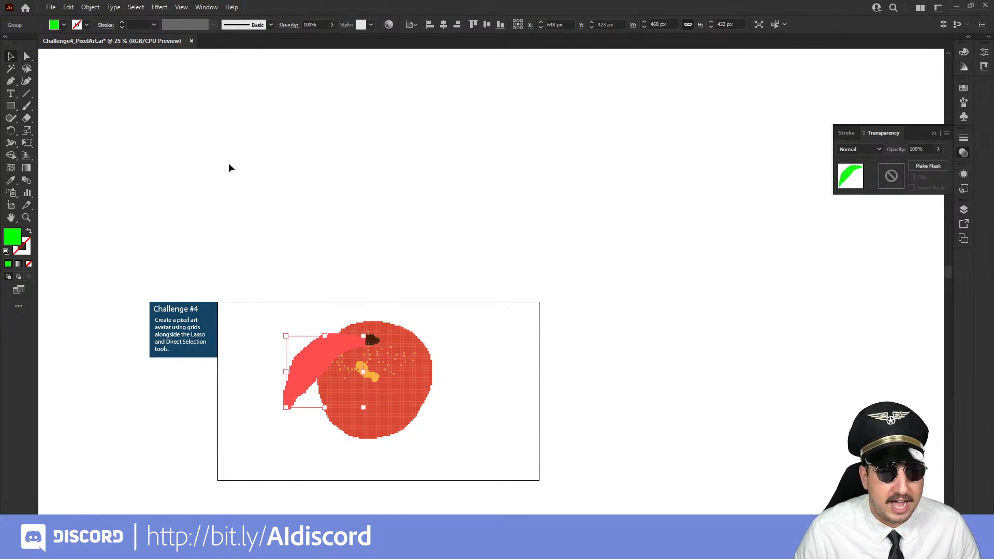
{"action": "left_click", "coordinate": [458, 428]}
Bring the layer list back up and make Color the active layer
{"action": "key", "text": "z"}
{"action": "left_click", "coordinate": [416, 394]}
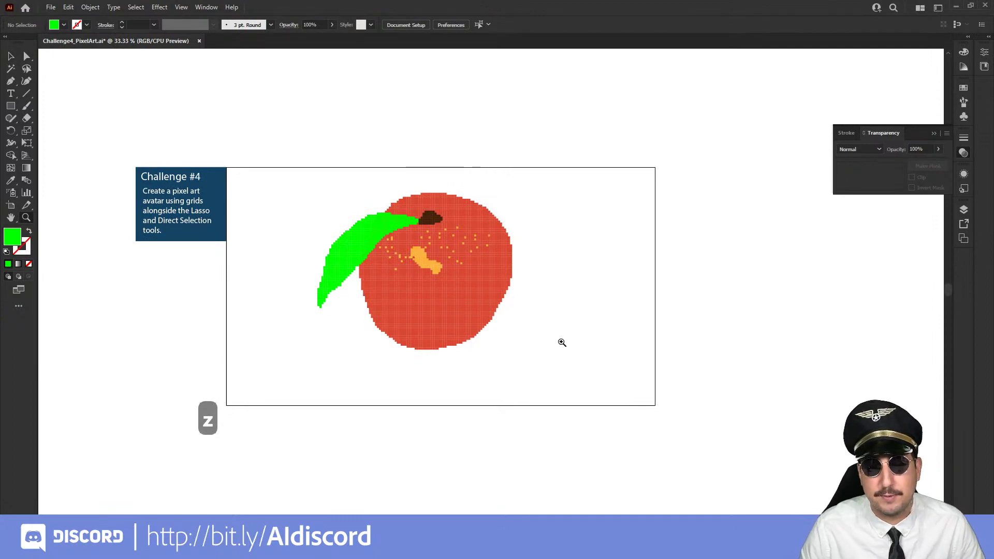
{"action": "left_click", "coordinate": [963, 208]}
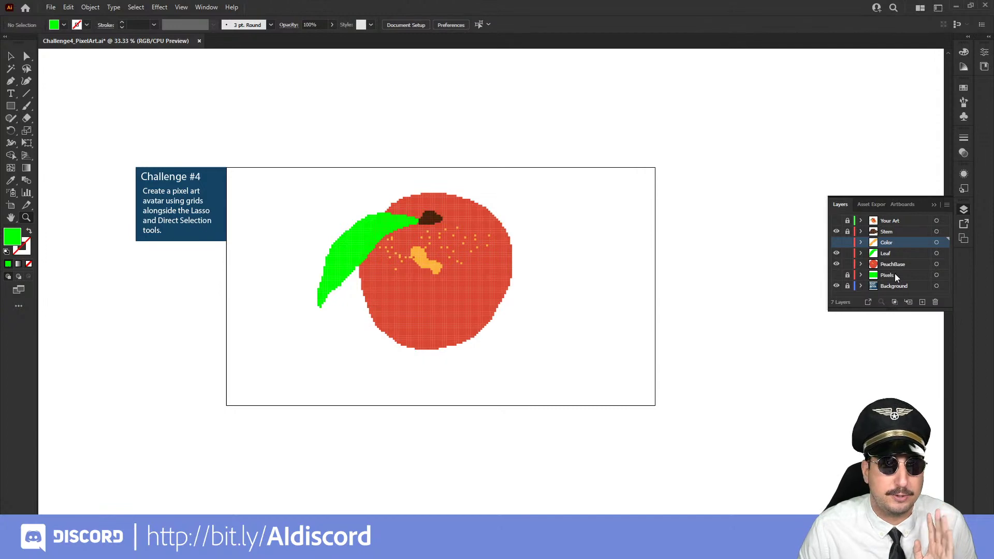